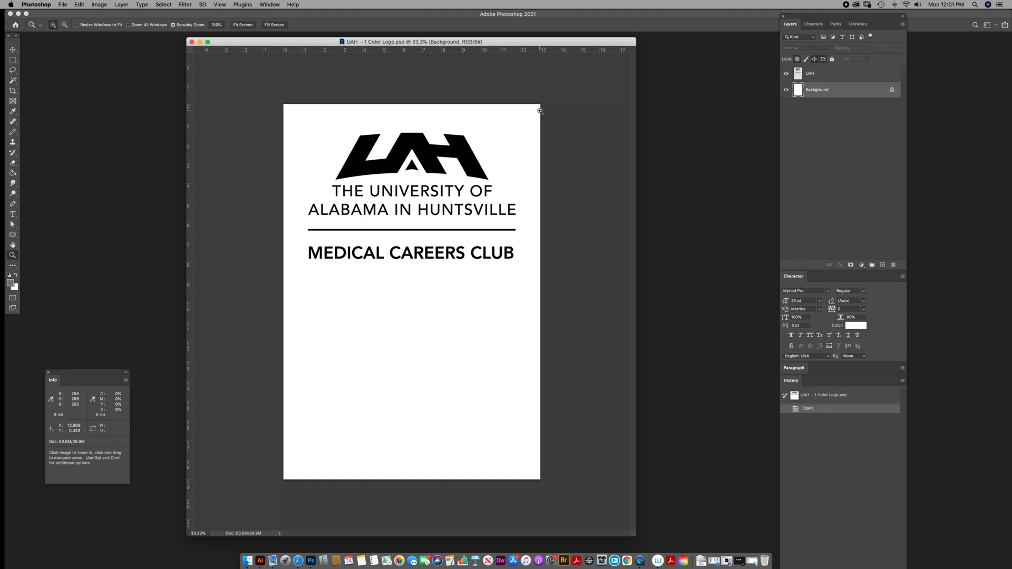
{"action": "left_click_drag", "start_coordinate": [549, 42], "coordinate": [574, 40]}
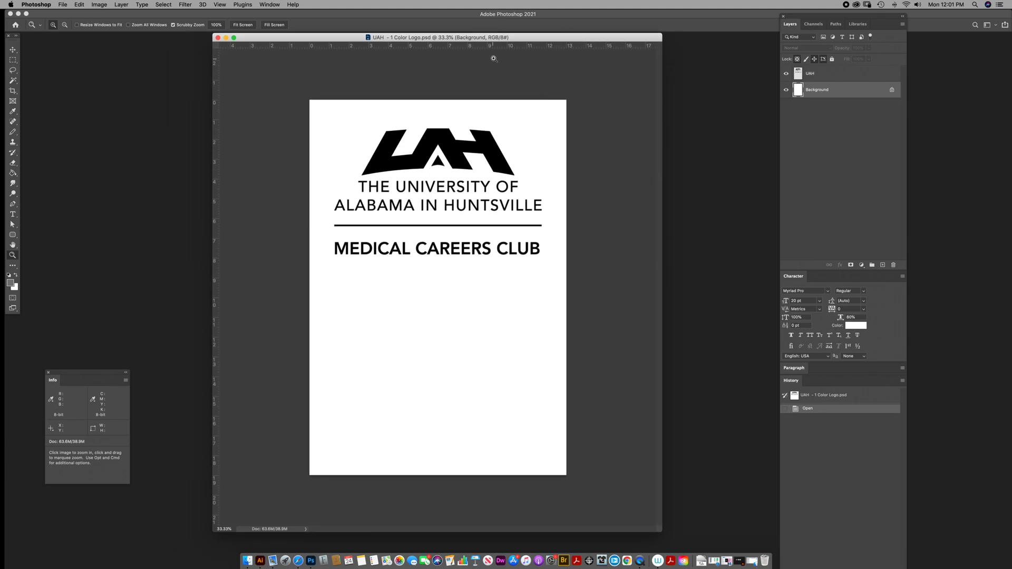
{"action": "left_click_drag", "start_coordinate": [525, 37], "coordinate": [511, 44]}
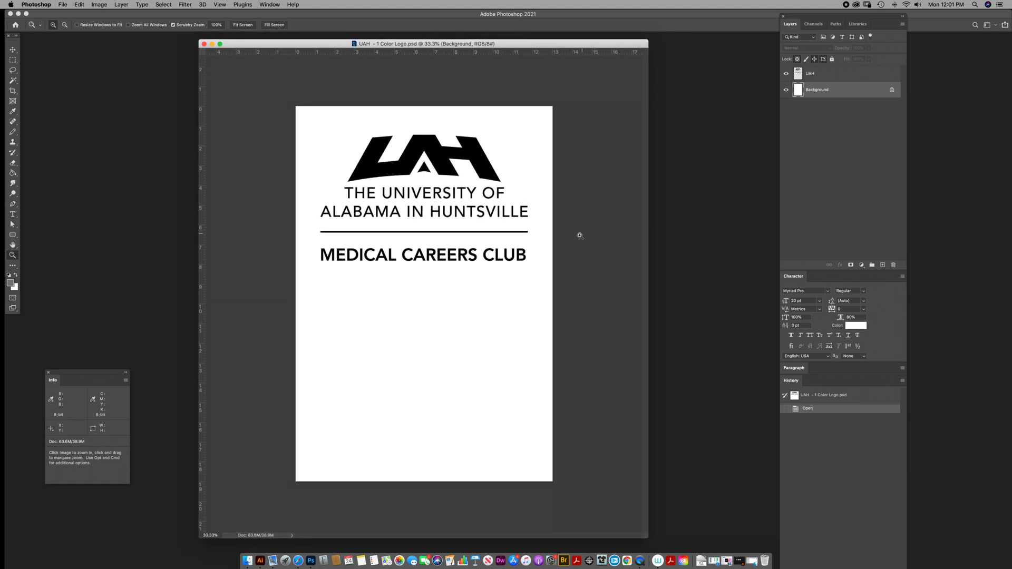
{"action": "left_click_drag", "start_coordinate": [558, 47], "coordinate": [580, 42]}
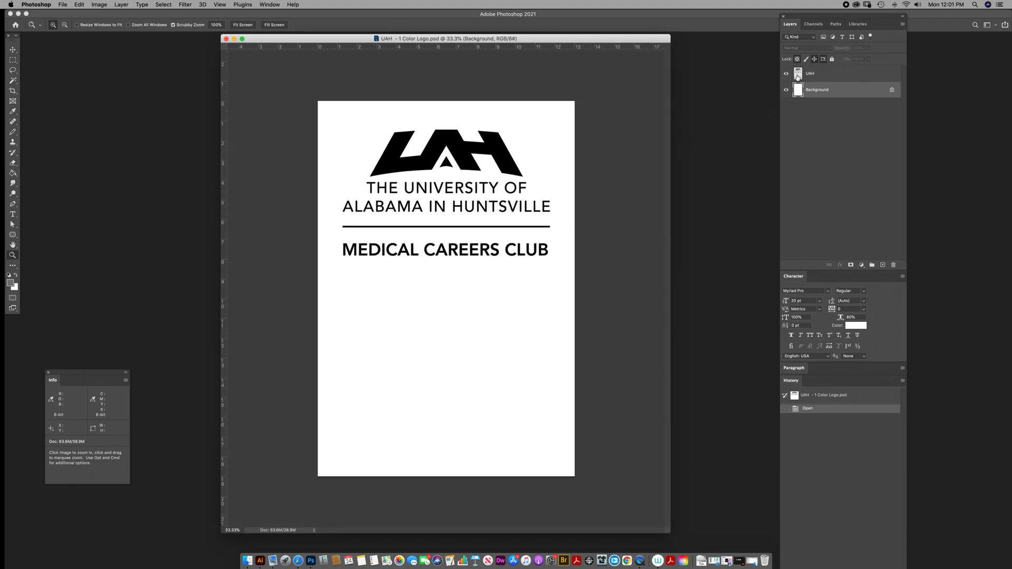
Review the document's width, height and resolution in the Image Size dialog, and dismiss it without making changes
{"action": "left_click", "coordinate": [98, 5]}
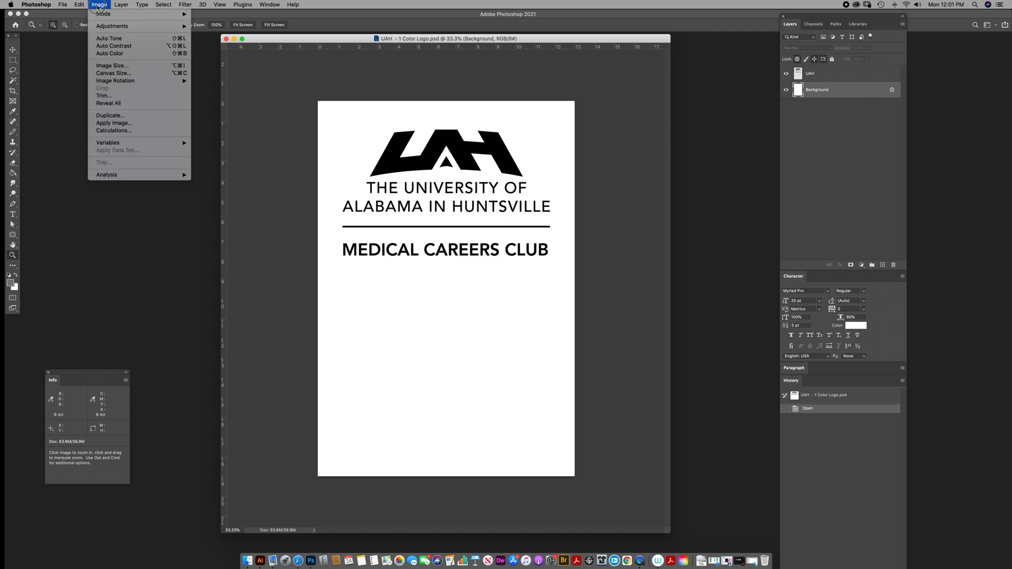
{"action": "left_click", "coordinate": [104, 67]}
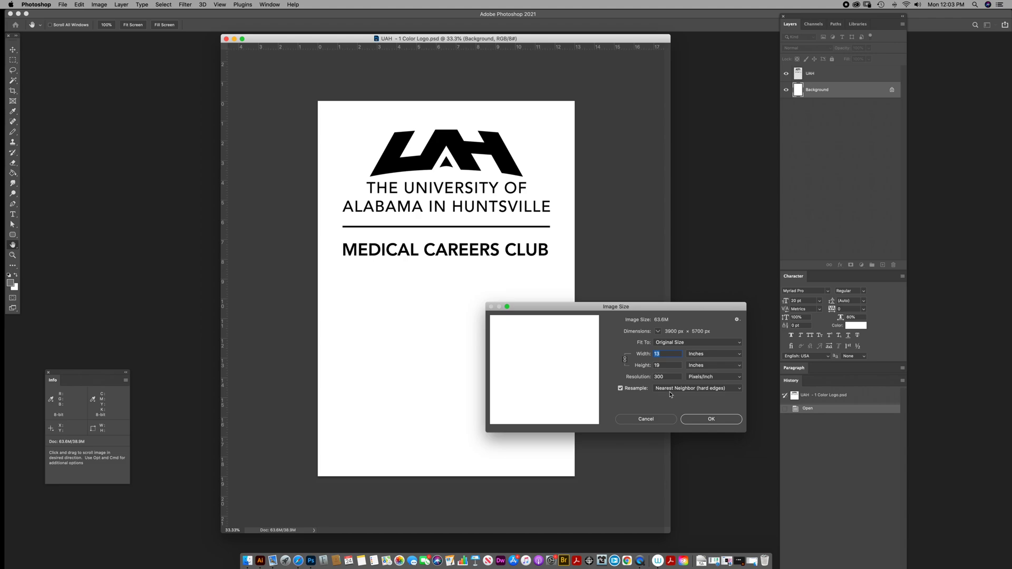
{"action": "left_click_drag", "start_coordinate": [649, 311], "coordinate": [489, 314]}
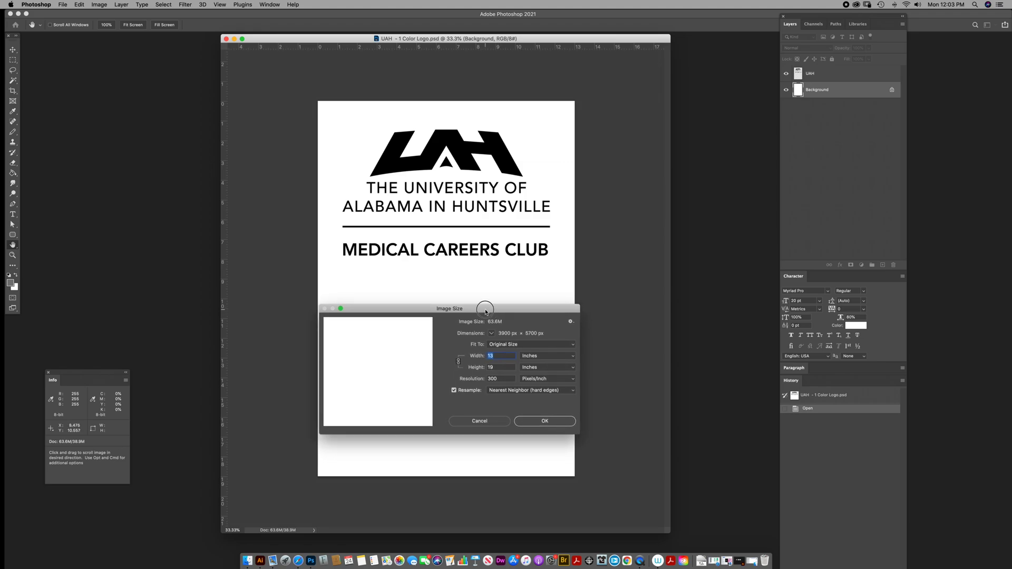
{"action": "left_click_drag", "start_coordinate": [486, 311], "coordinate": [482, 311]}
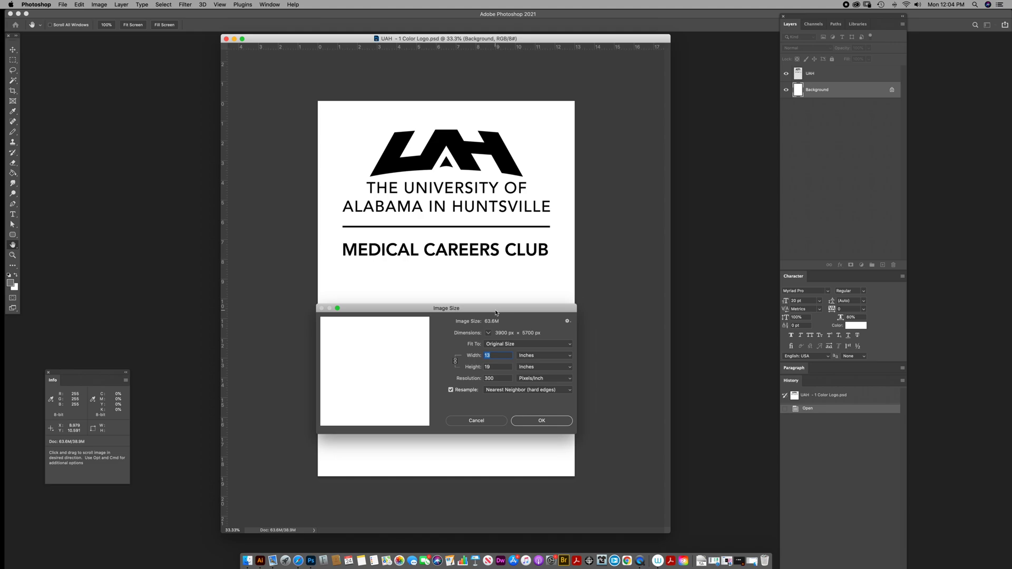
{"action": "left_click_drag", "start_coordinate": [495, 313], "coordinate": [631, 311]}
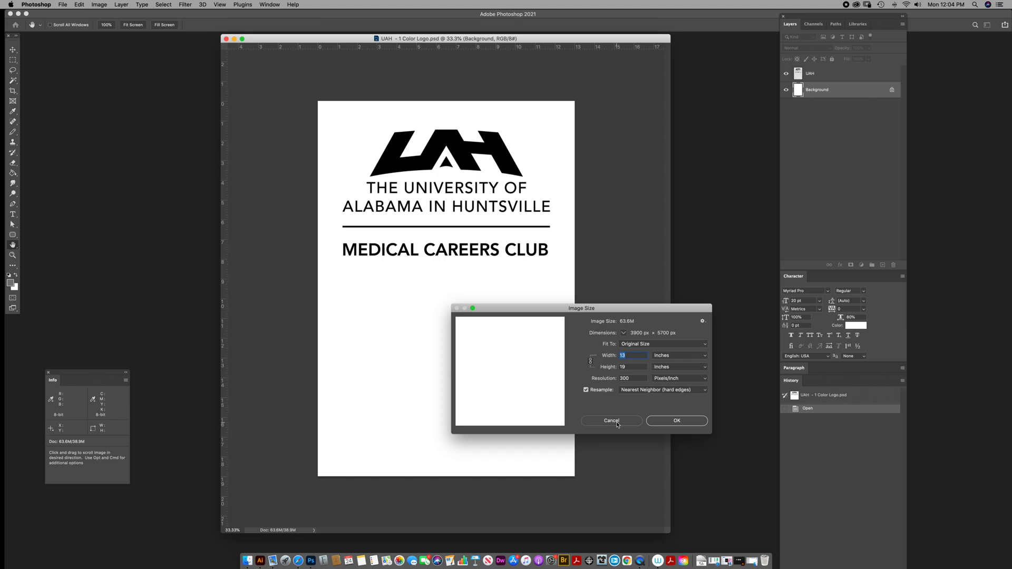
{"action": "left_click", "coordinate": [625, 422]}
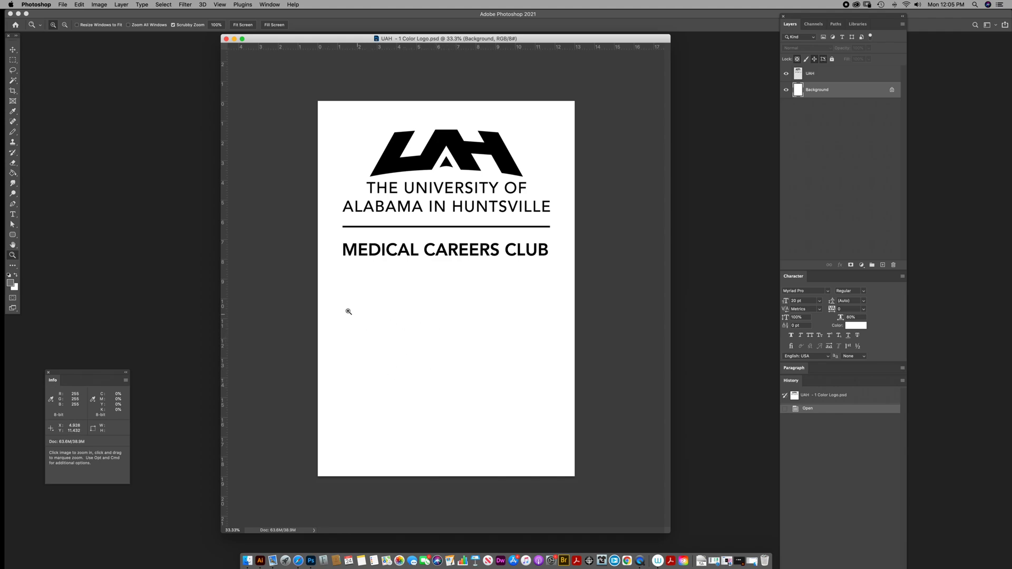
Crop the canvas to about 9.3 inches tall, cutting off the blank area below the logo and trimming the side margins
{"action": "left_click", "coordinate": [13, 92]}
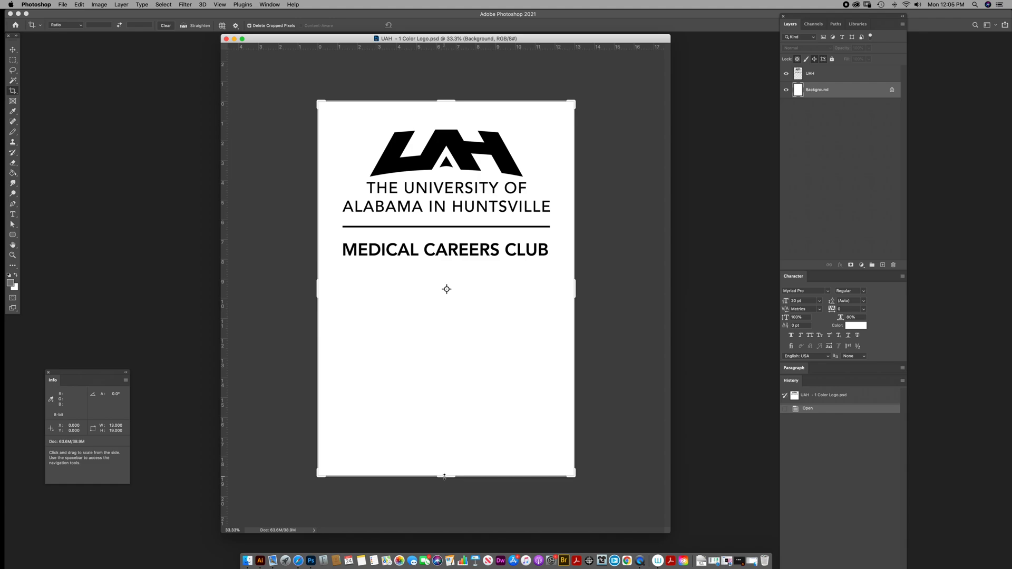
{"action": "left_click_drag", "start_coordinate": [445, 476], "coordinate": [430, 381]}
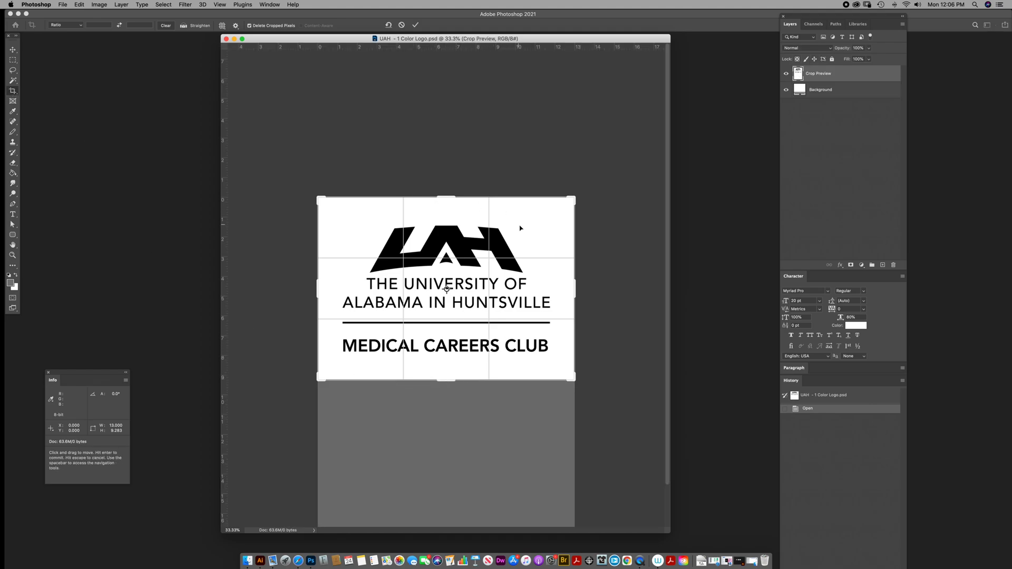
{"action": "left_click_drag", "start_coordinate": [575, 297], "coordinate": [555, 293]}
{"action": "key", "text": "Return"}
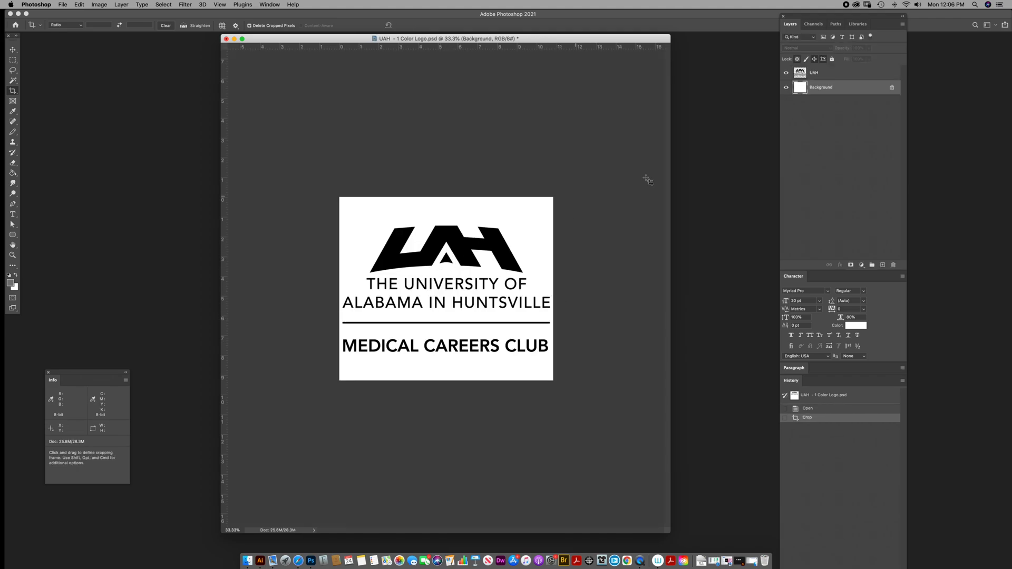
Select the UAH logo layer, bring the layer list beside the artwork, and toggle that layer's visibility off and on twice
{"action": "left_click", "coordinate": [793, 78]}
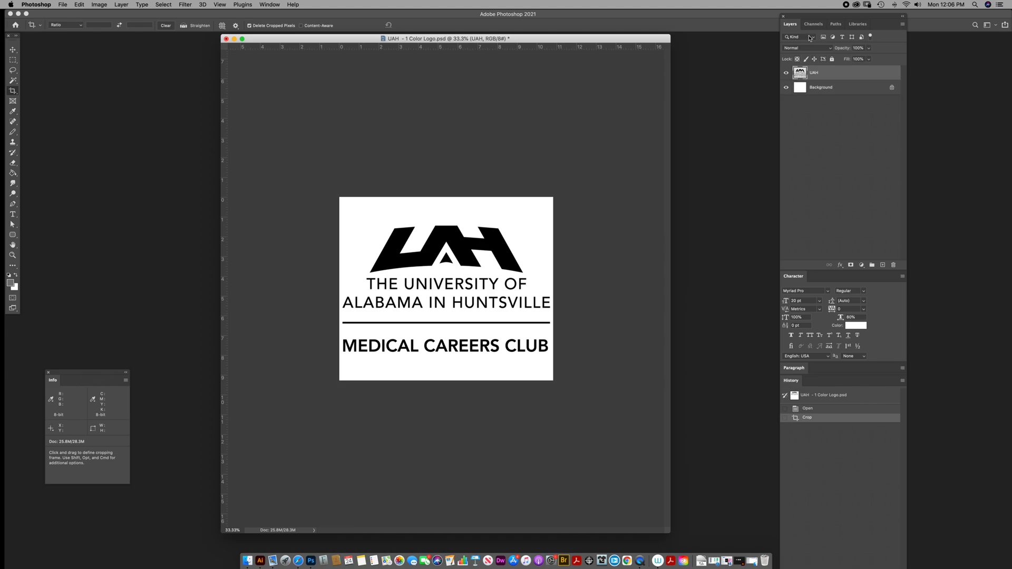
{"action": "left_click_drag", "start_coordinate": [812, 17], "coordinate": [640, 79]}
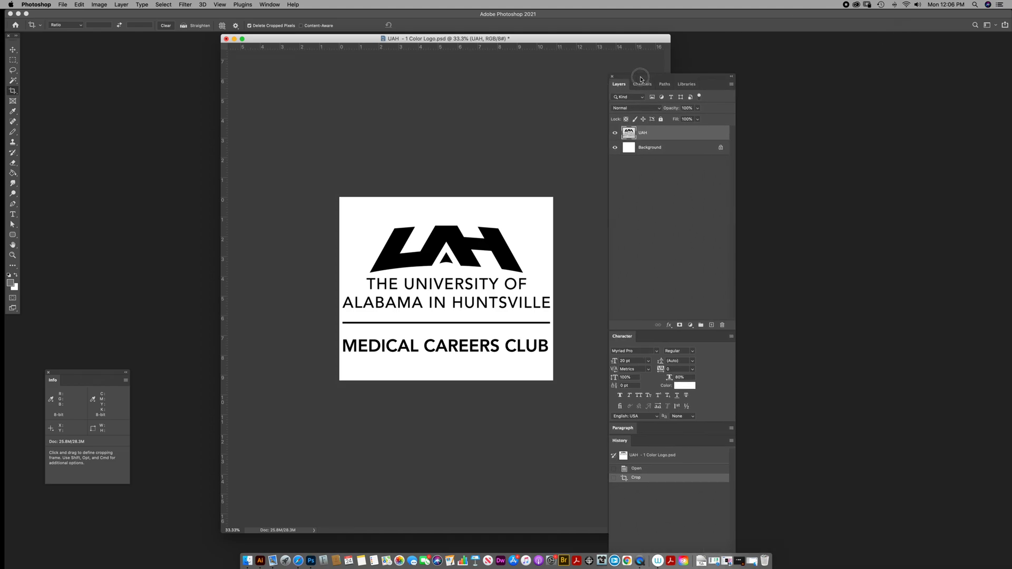
{"action": "left_click", "coordinate": [613, 136]}
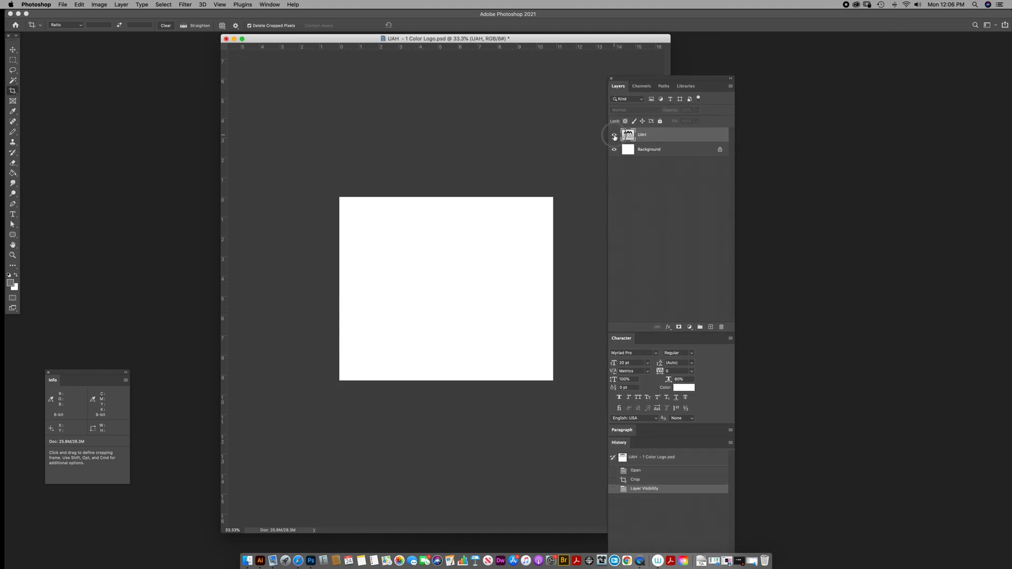
{"action": "left_click", "coordinate": [614, 136]}
{"action": "left_click", "coordinate": [613, 136]}
{"action": "left_click", "coordinate": [614, 135]}
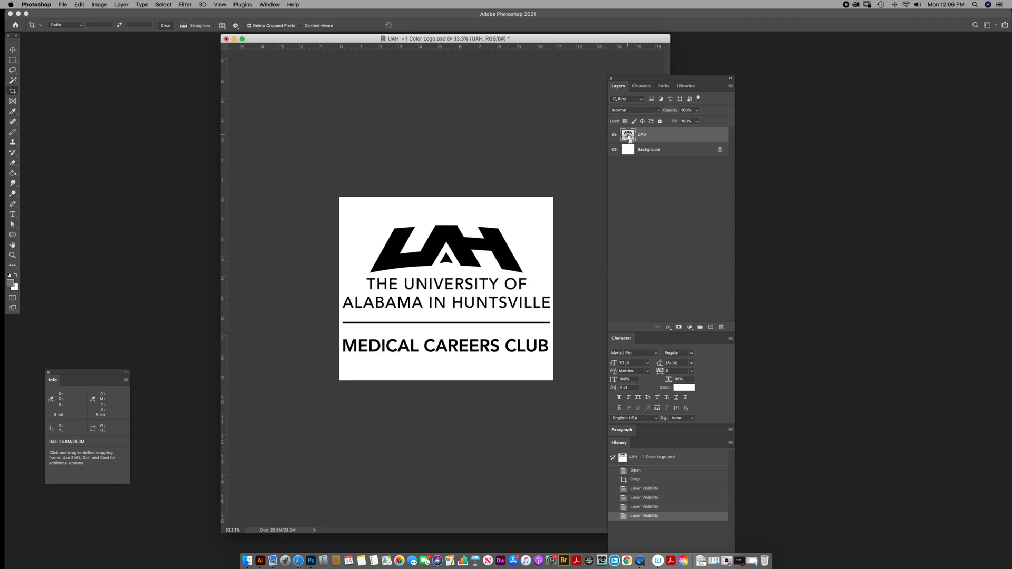
Load the UAH layer's contents as a selection around the logo and text, and deselect it
{"action": "left_click", "coordinate": [629, 136], "text": "super"}
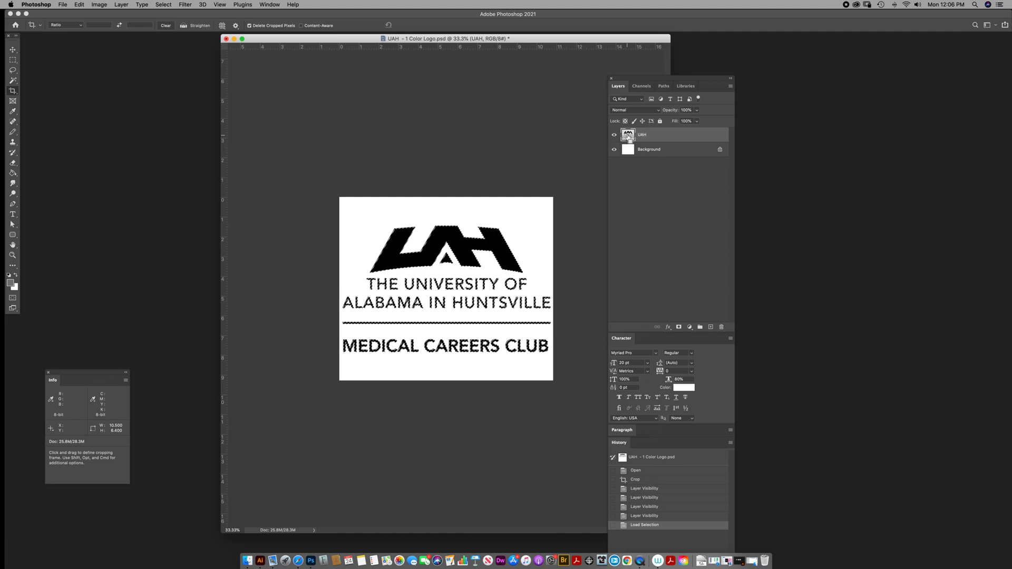
{"action": "left_click", "coordinate": [628, 137], "text": "super"}
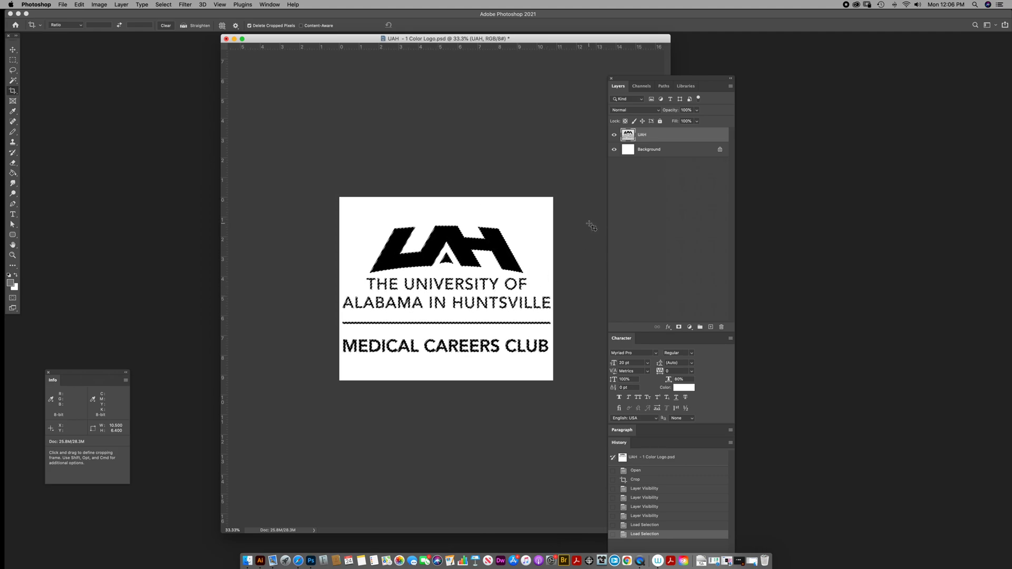
{"action": "key", "text": "super+d"}
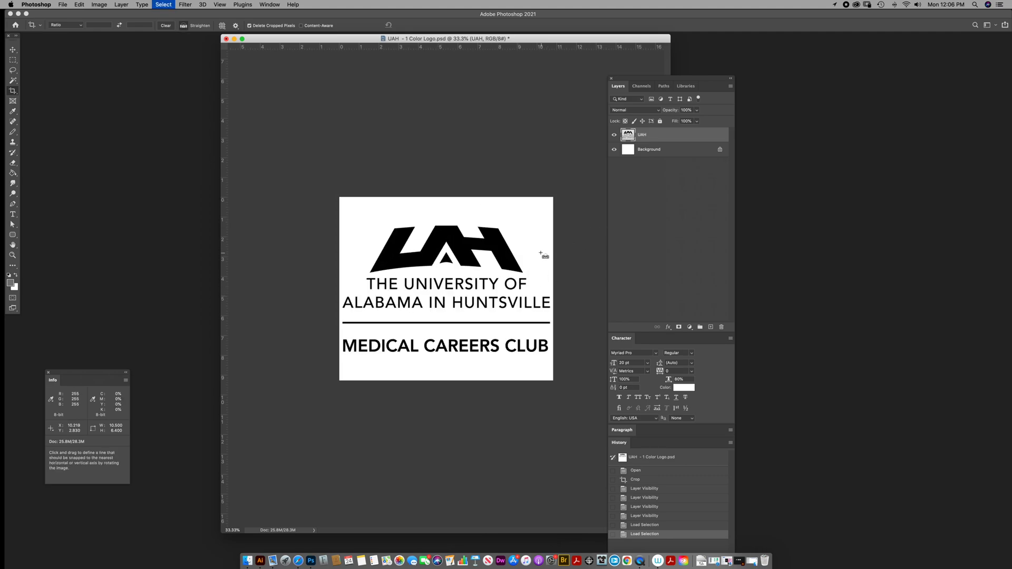
Make a tiny pencil mark above the logo's U, load the UAH layer as a selection and inspect the selected mark up close
{"action": "key", "text": "b"}
{"action": "left_click", "coordinate": [357, 217]}
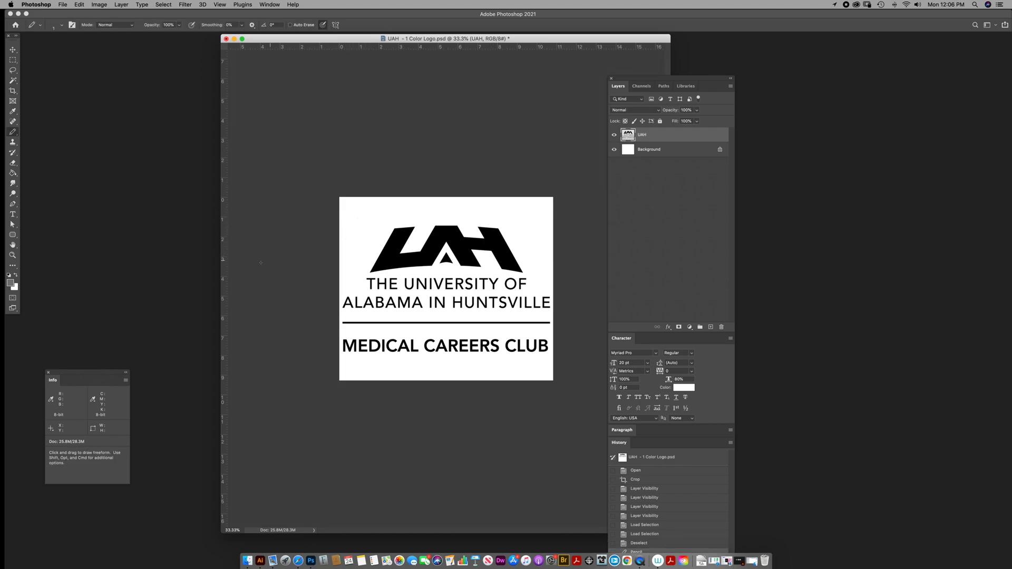
{"action": "left_click", "coordinate": [629, 138], "text": "super"}
{"action": "key", "text": "z"}
{"action": "left_click_drag", "start_coordinate": [354, 215], "coordinate": [450, 267]}
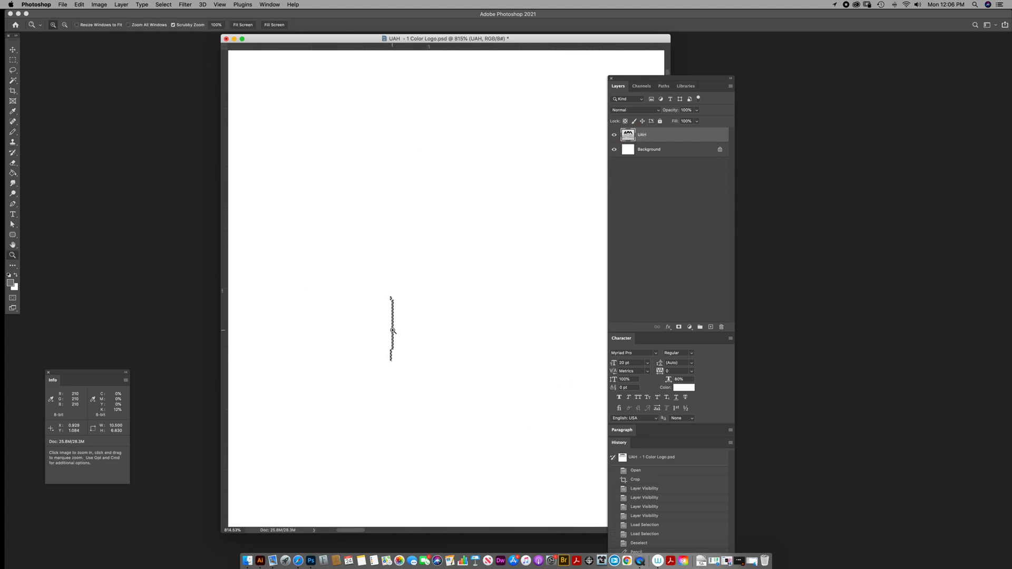
{"action": "left_click_drag", "start_coordinate": [492, 404], "coordinate": [444, 355]}
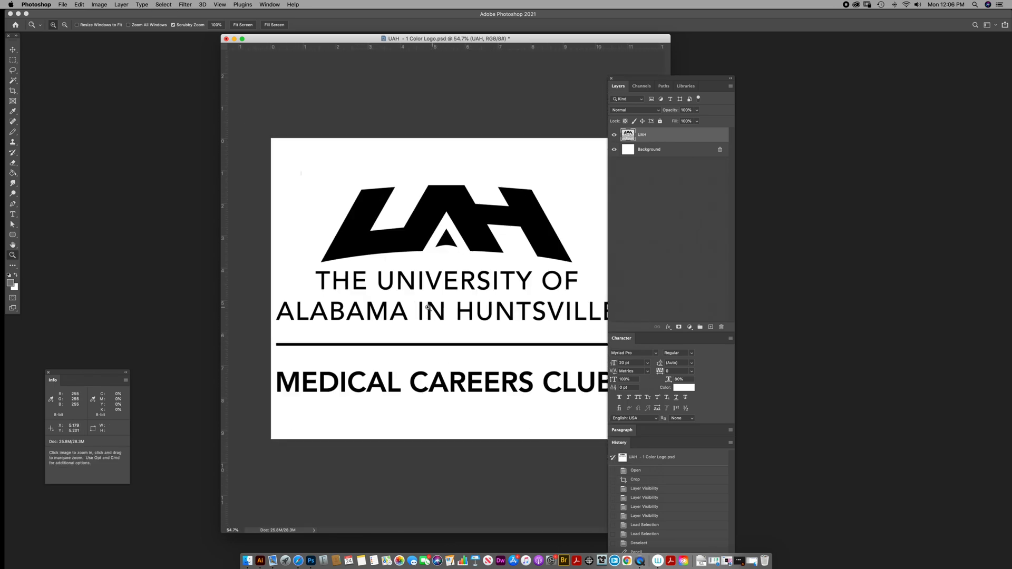
Remove the stray pencil mark using a rectangular marquee, and reload the UAH layer's contents as a selection
{"action": "key", "text": "m"}
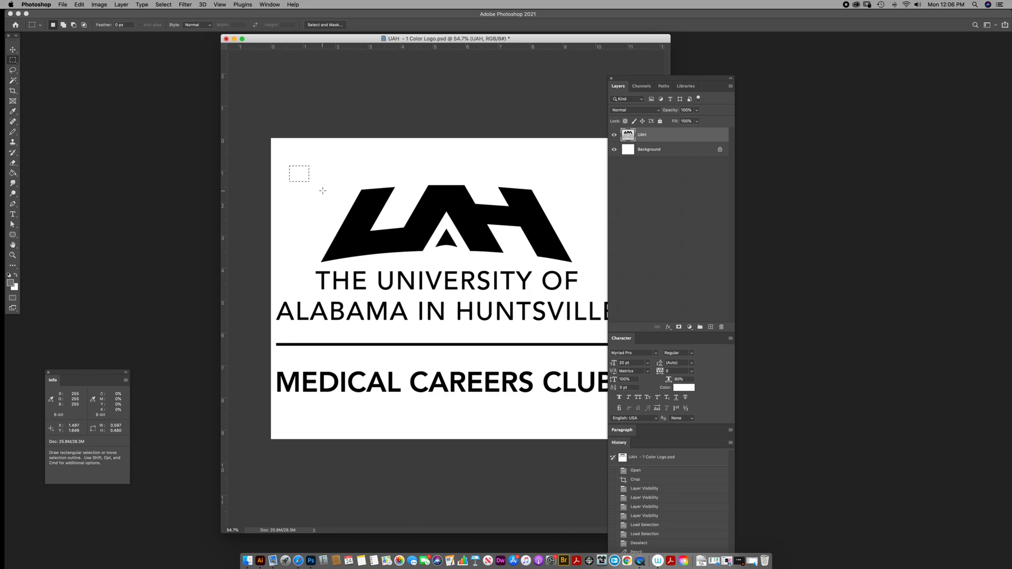
{"action": "key", "text": "z"}
{"action": "left_click", "coordinate": [628, 135], "text": "super"}
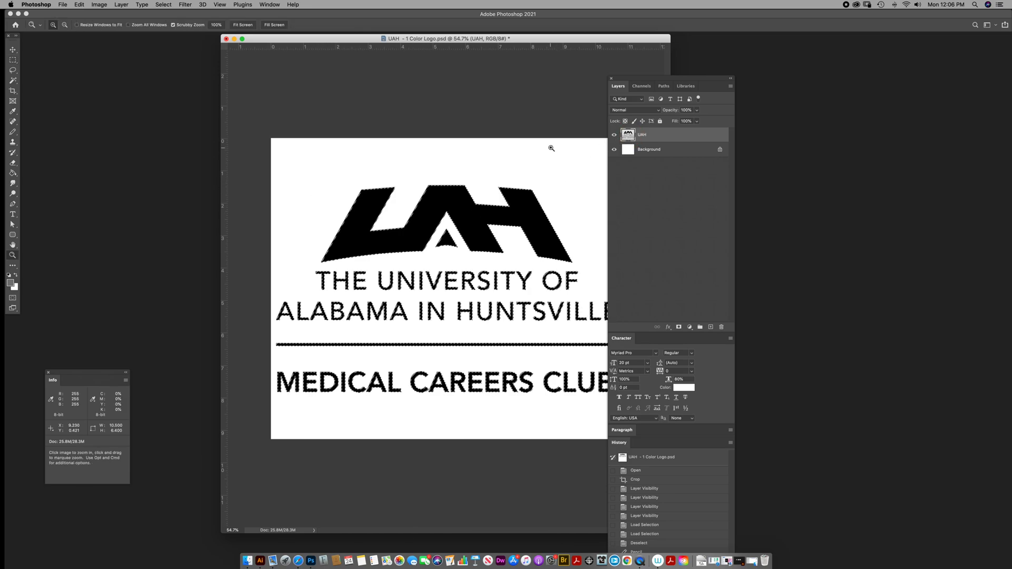
Expand the logo selection by 5 pixels with the effect applied at canvas bounds
{"action": "left_click_drag", "start_coordinate": [645, 79], "coordinate": [668, 78]}
{"action": "left_click_drag", "start_coordinate": [569, 39], "coordinate": [540, 40]}
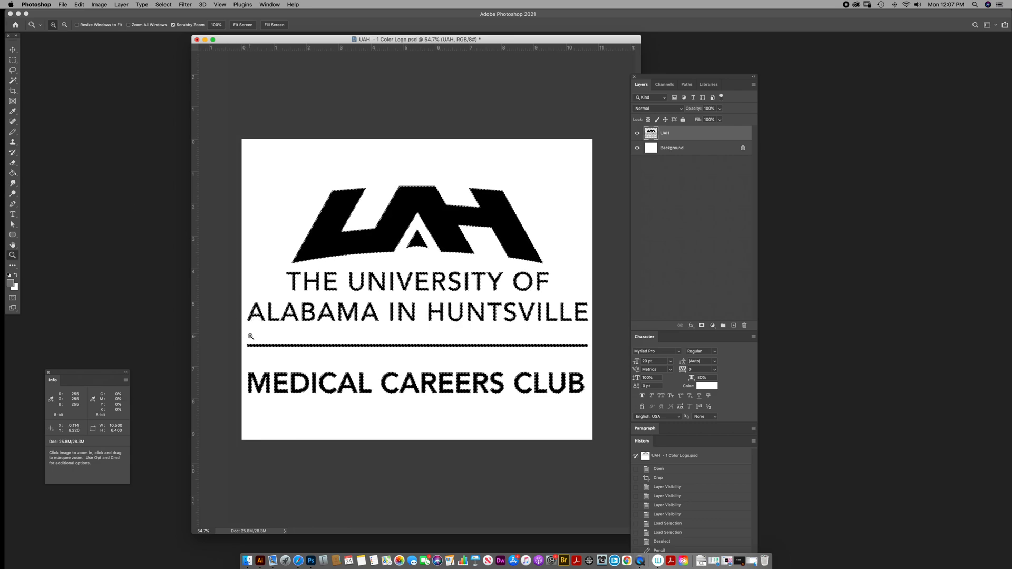
{"action": "left_click_drag", "start_coordinate": [240, 315], "coordinate": [253, 357]}
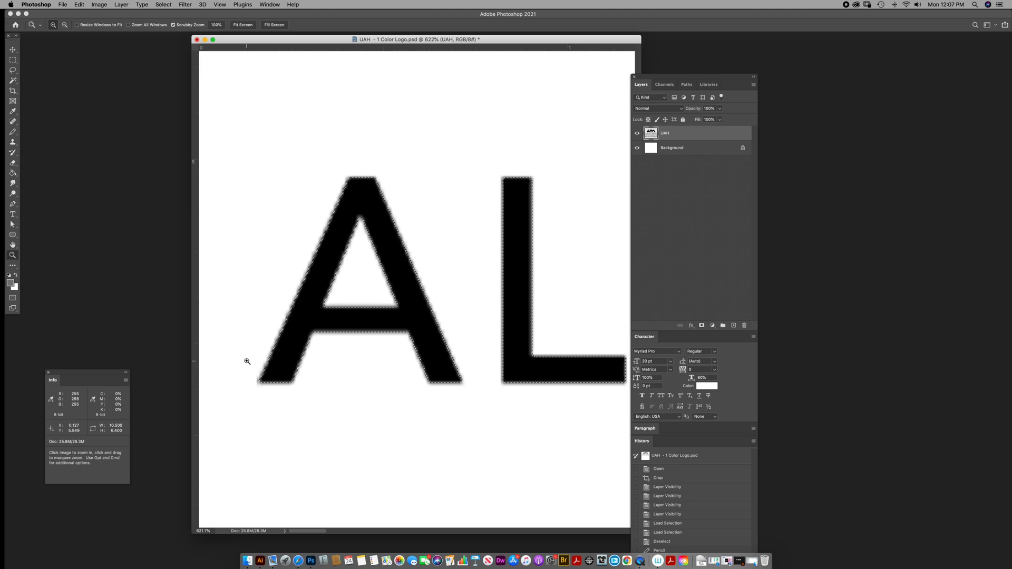
{"action": "key", "text": "F6"}
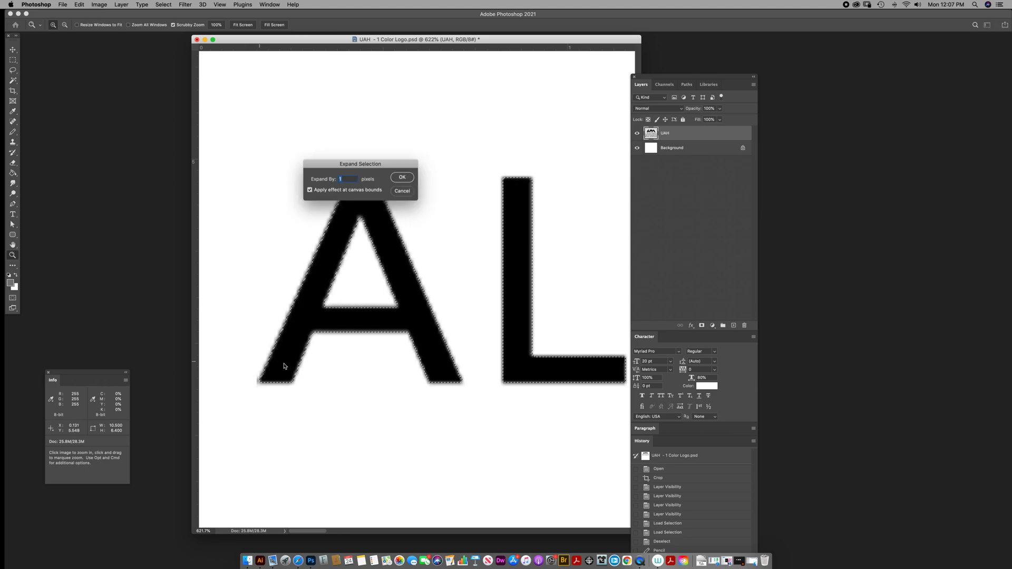
{"action": "left_click", "coordinate": [402, 190]}
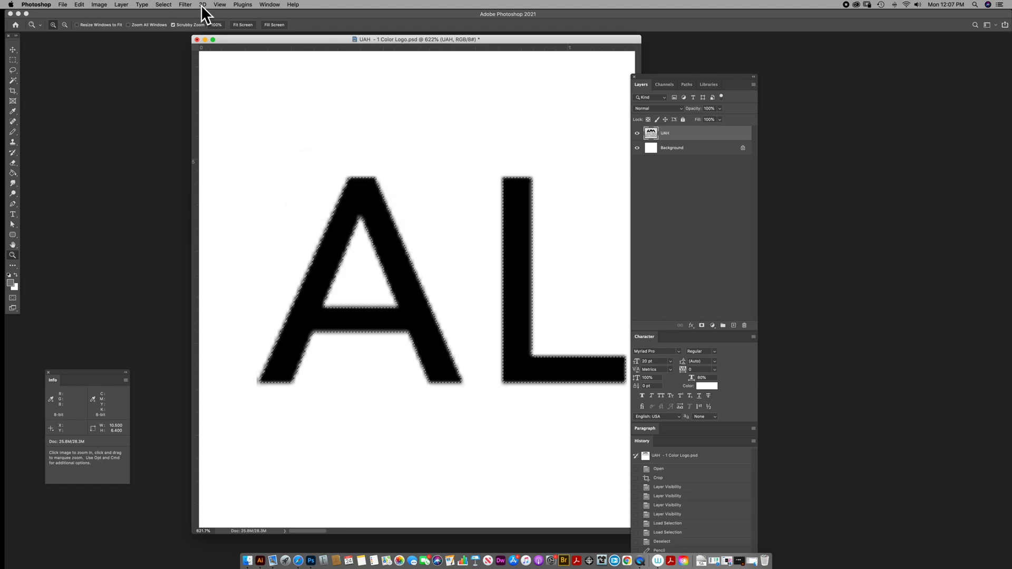
{"action": "left_click", "coordinate": [163, 4]}
{"action": "mouse_move", "coordinate": [190, 126]}
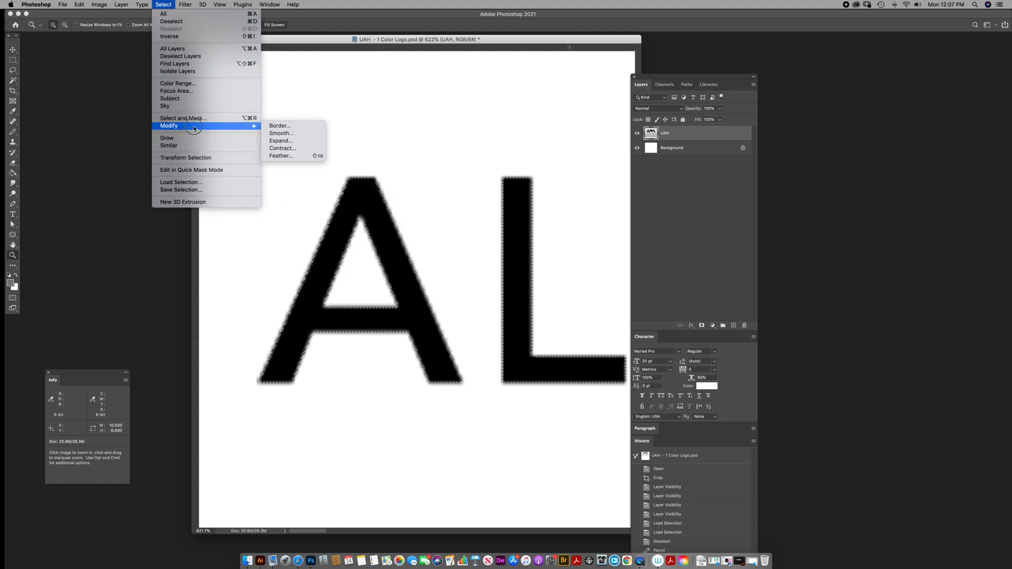
{"action": "left_click", "coordinate": [294, 141]}
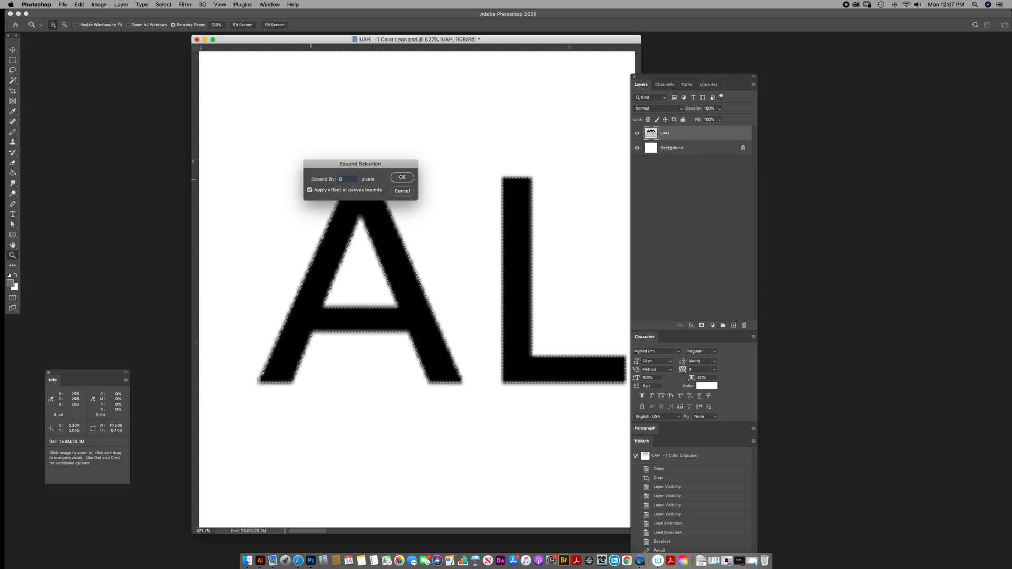
{"action": "left_click", "coordinate": [402, 178]}
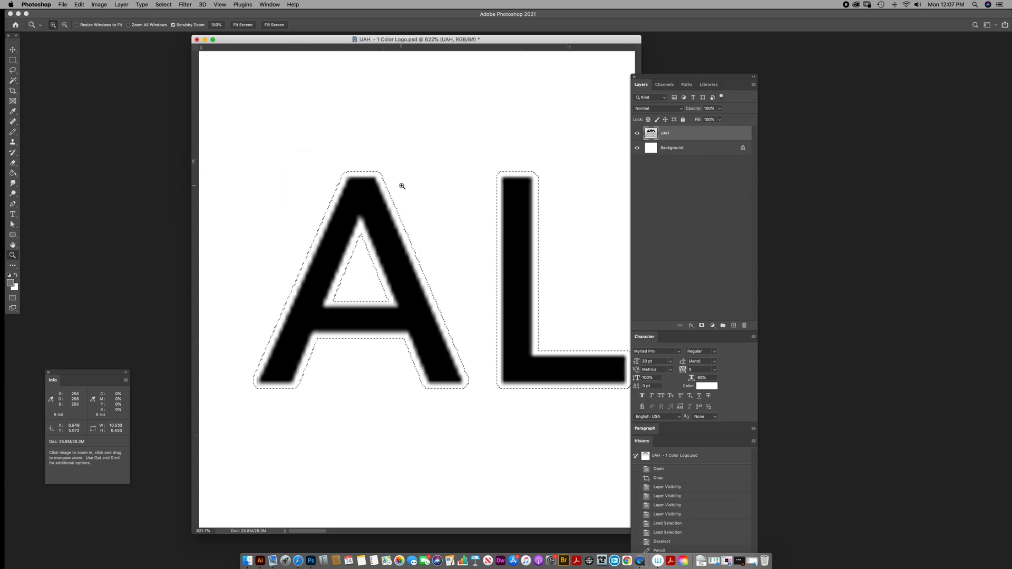
Crop the canvas to the bounds of the expanded logo selection
{"action": "left_click", "coordinate": [467, 302], "text": "alt"}
{"action": "left_click", "coordinate": [469, 302], "text": "alt"}
{"action": "left_click", "coordinate": [470, 303], "text": "alt"}
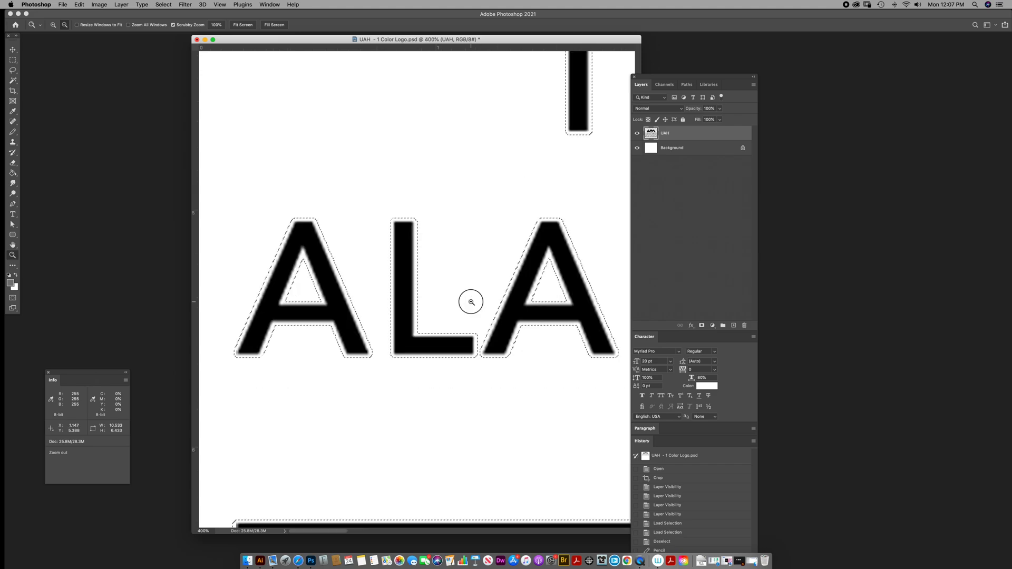
{"action": "left_click", "coordinate": [469, 302], "text": "alt"}
{"action": "left_click", "coordinate": [470, 302], "text": "alt"}
{"action": "left_click", "coordinate": [470, 303], "text": "alt"}
{"action": "left_click", "coordinate": [470, 302], "text": "alt"}
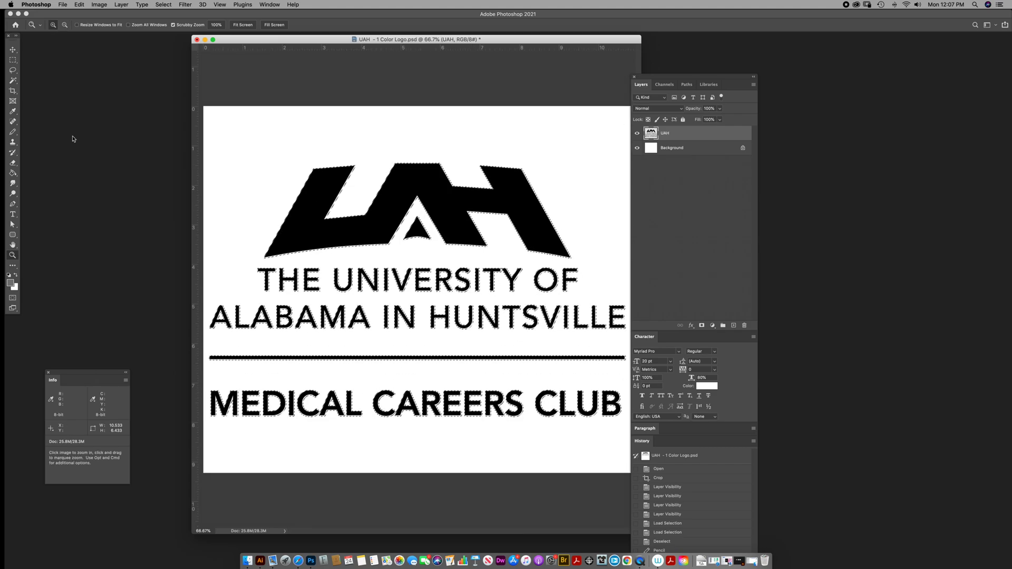
{"action": "left_click", "coordinate": [13, 91]}
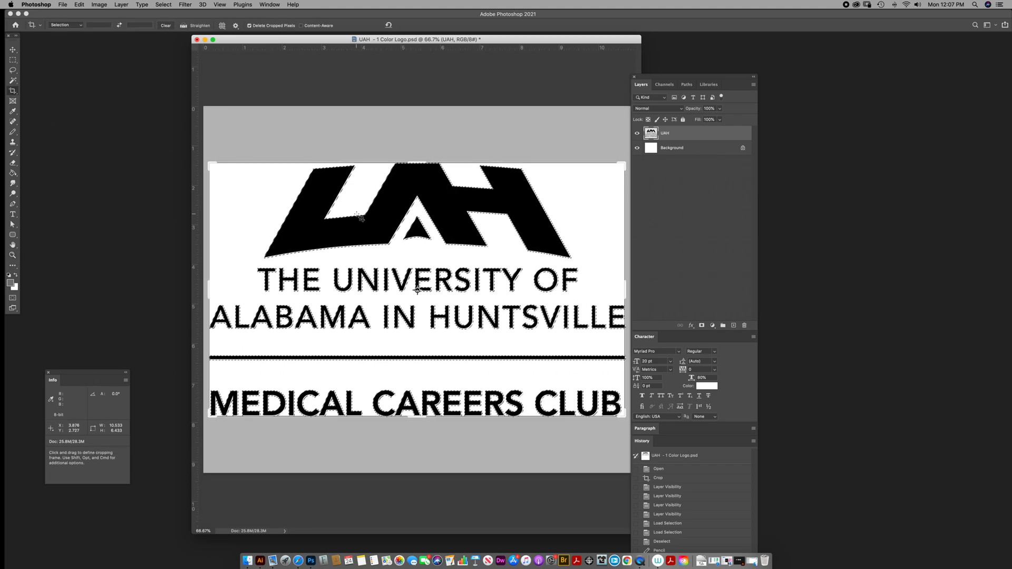
{"action": "left_click", "coordinate": [355, 215]}
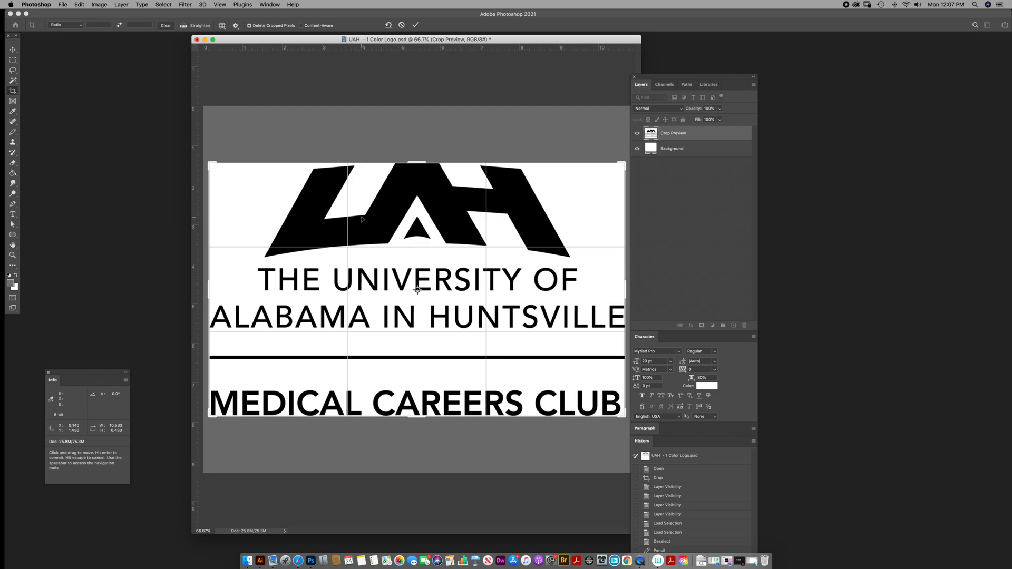
{"action": "key", "text": "Return"}
{"action": "key", "text": "z"}
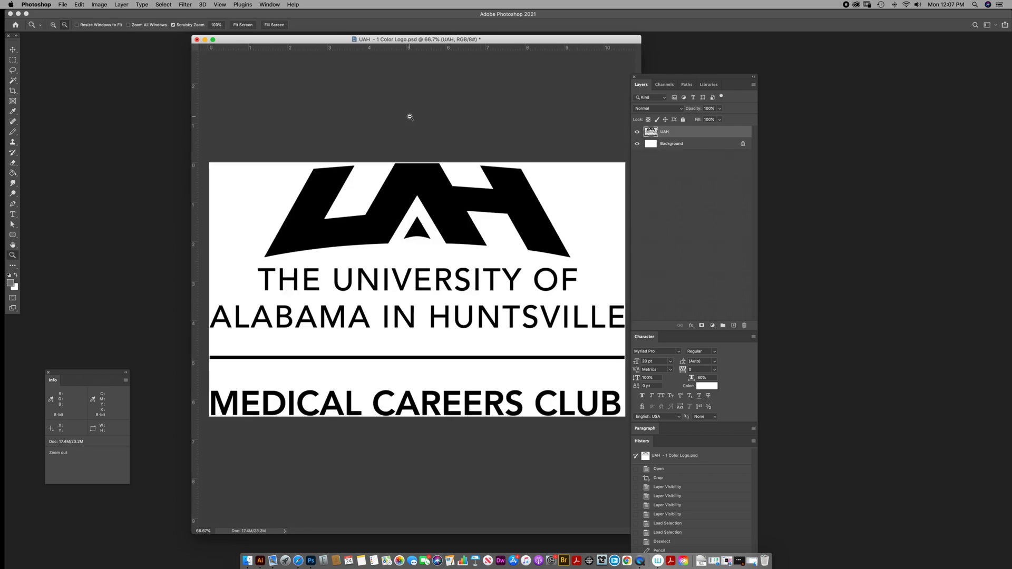
{"action": "left_click", "coordinate": [409, 115], "text": "alt"}
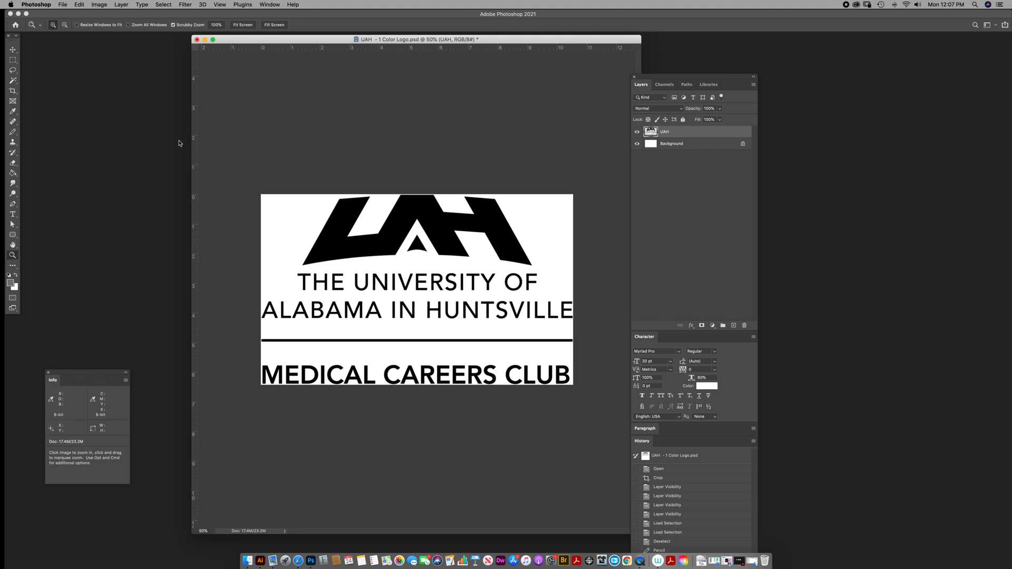
Set the canvas height to 8.433 inches, anchored at the bottom centre so the extra space is added above the logo
{"action": "left_click", "coordinate": [100, 4]}
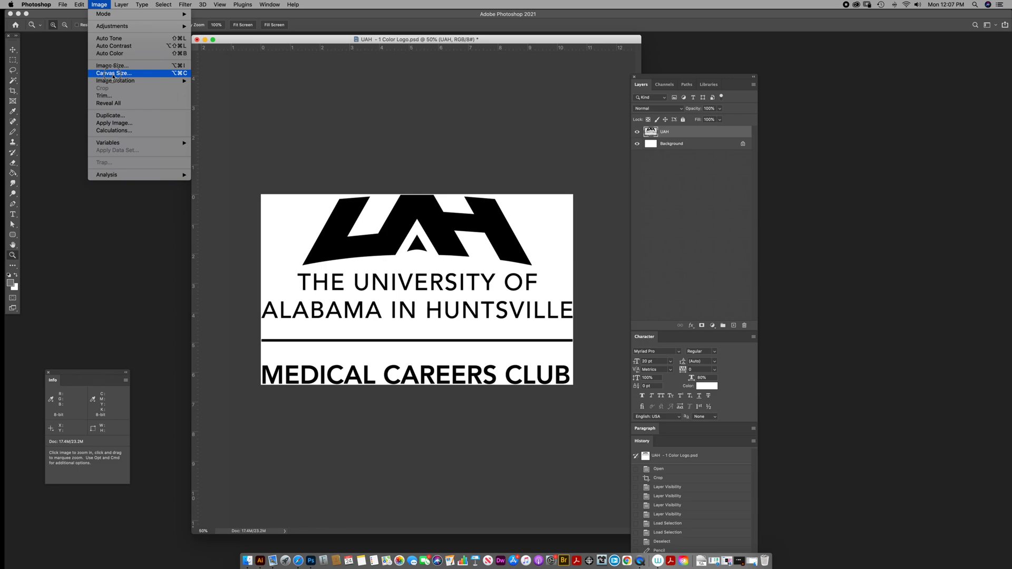
{"action": "left_click", "coordinate": [113, 74]}
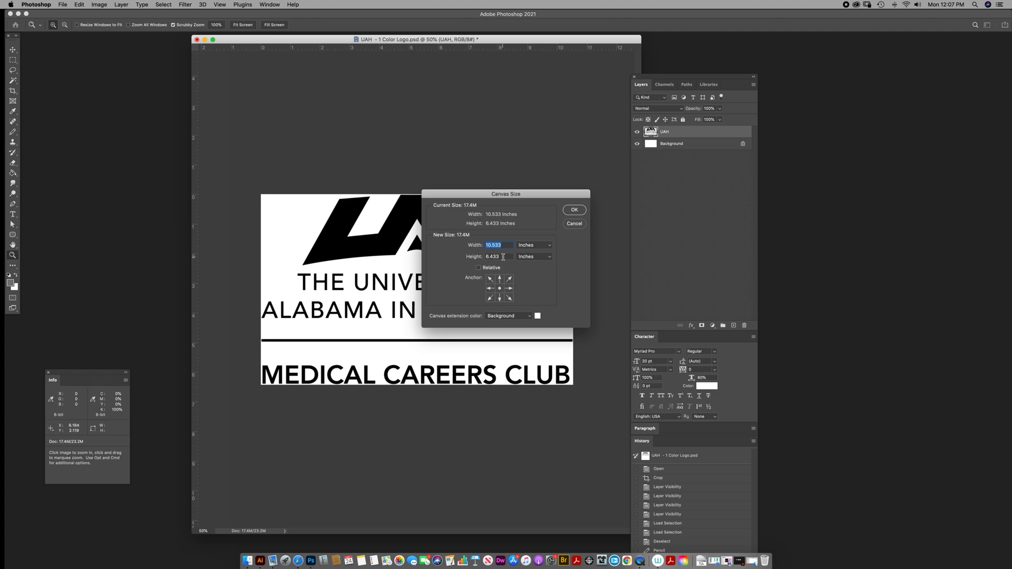
{"action": "left_click", "coordinate": [488, 257]}
{"action": "left_click", "coordinate": [500, 300]}
{"action": "type", "text": "8"}
{"action": "left_click", "coordinate": [574, 210]}
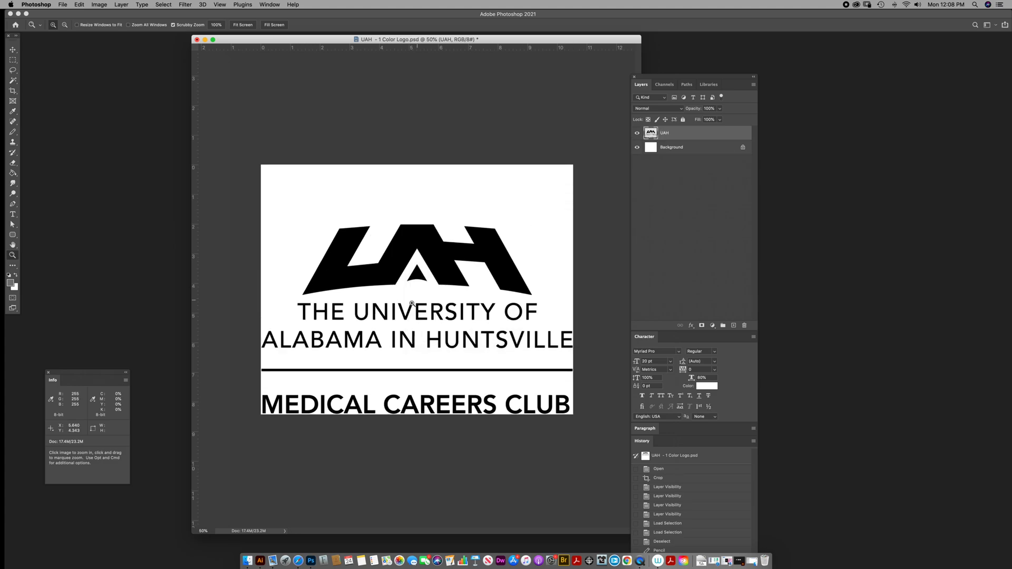
Try moving the logo artwork up to the canvas's upper edge and cropping away the empty space below it
{"action": "left_click", "coordinate": [418, 302], "text": "alt"}
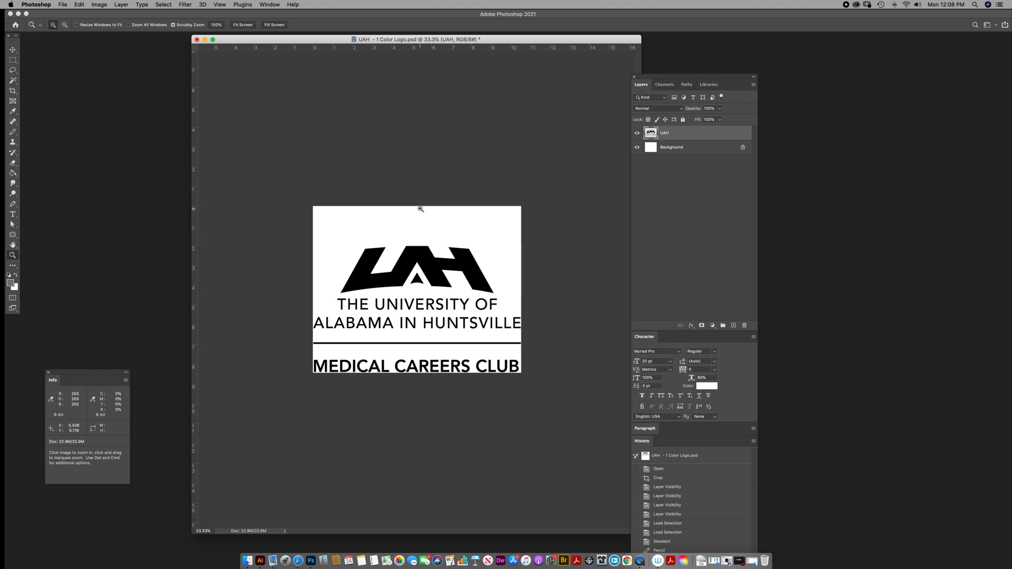
{"action": "left_click_drag", "start_coordinate": [461, 263], "coordinate": [460, 223]}
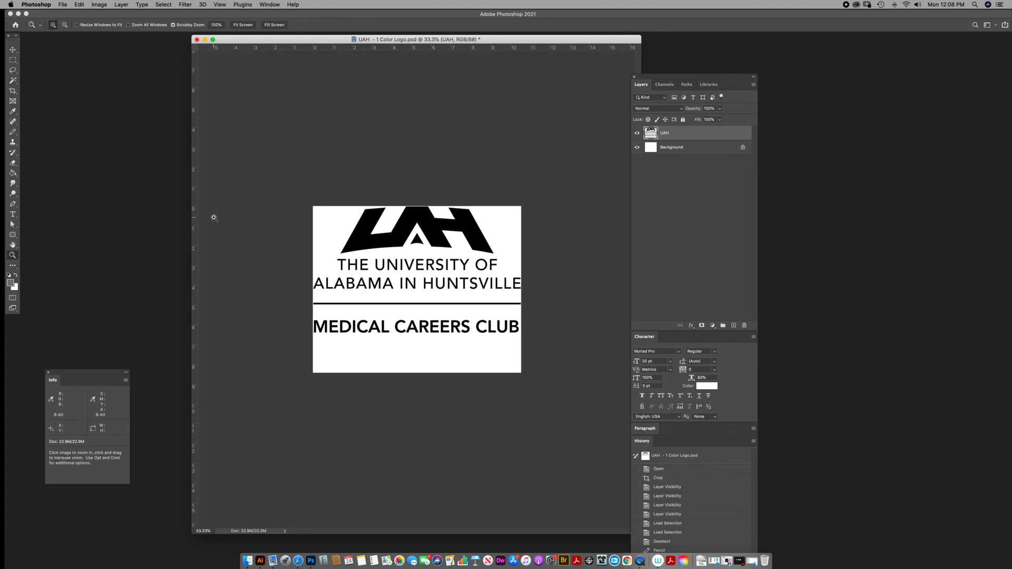
{"action": "left_click", "coordinate": [14, 100]}
{"action": "left_click", "coordinate": [13, 92]}
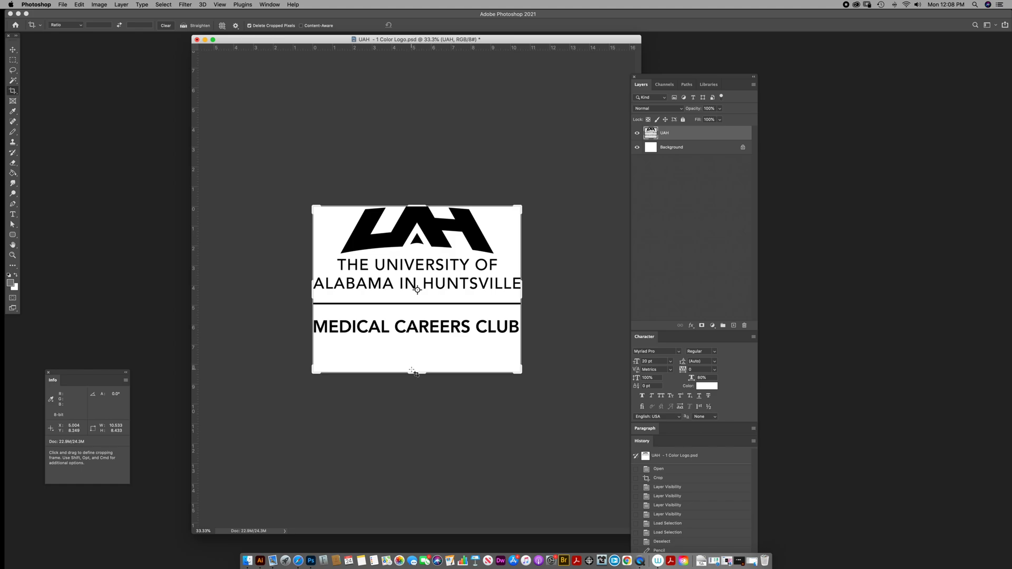
{"action": "left_click_drag", "start_coordinate": [414, 372], "coordinate": [415, 357]}
{"action": "key", "text": "Return"}
Undo the canvas crop and the upward move of the logo artwork
{"action": "key", "text": "super+r"}
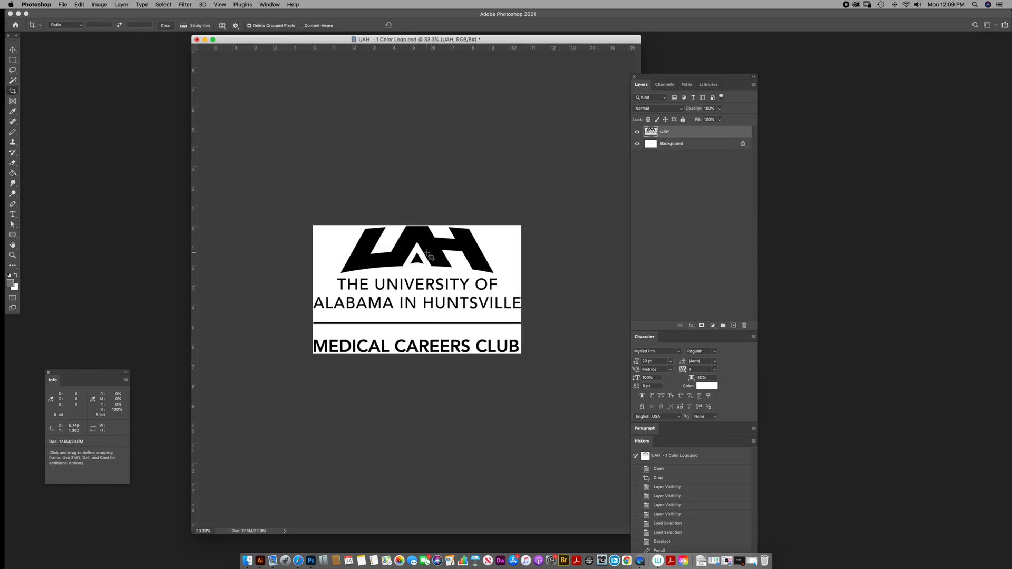
{"action": "key", "text": "super+z"}
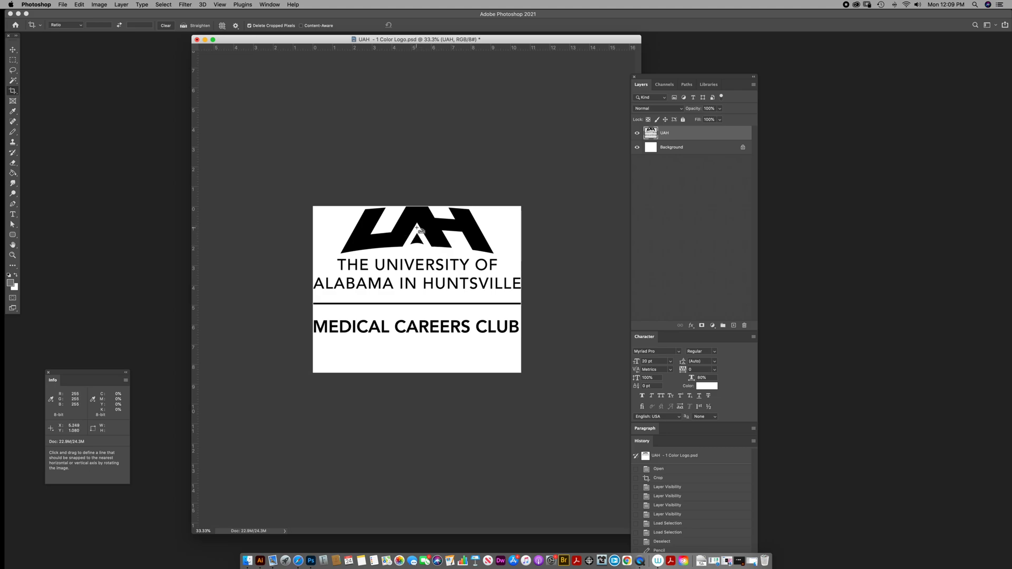
{"action": "key", "text": "v"}
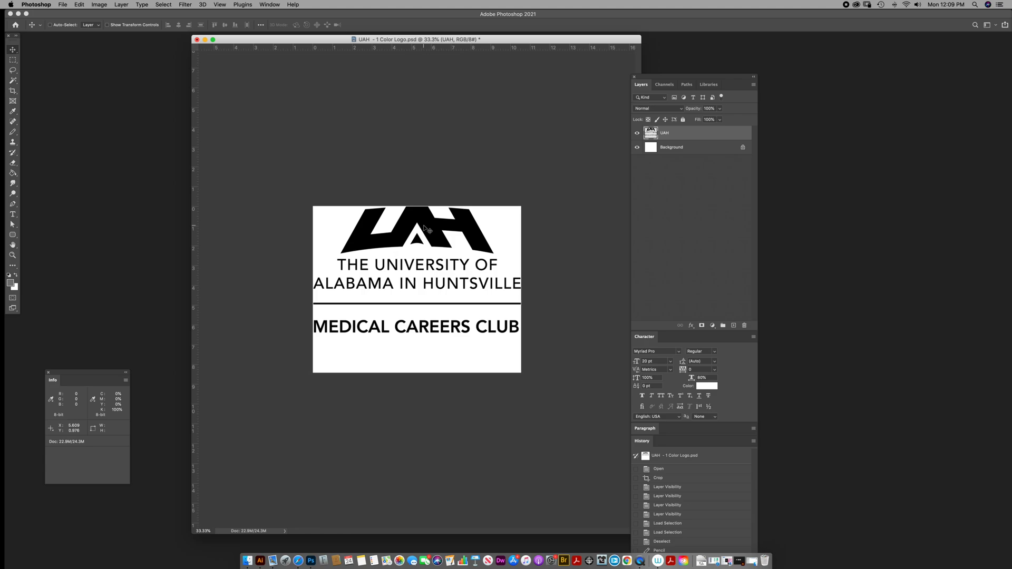
{"action": "key", "text": "super+z"}
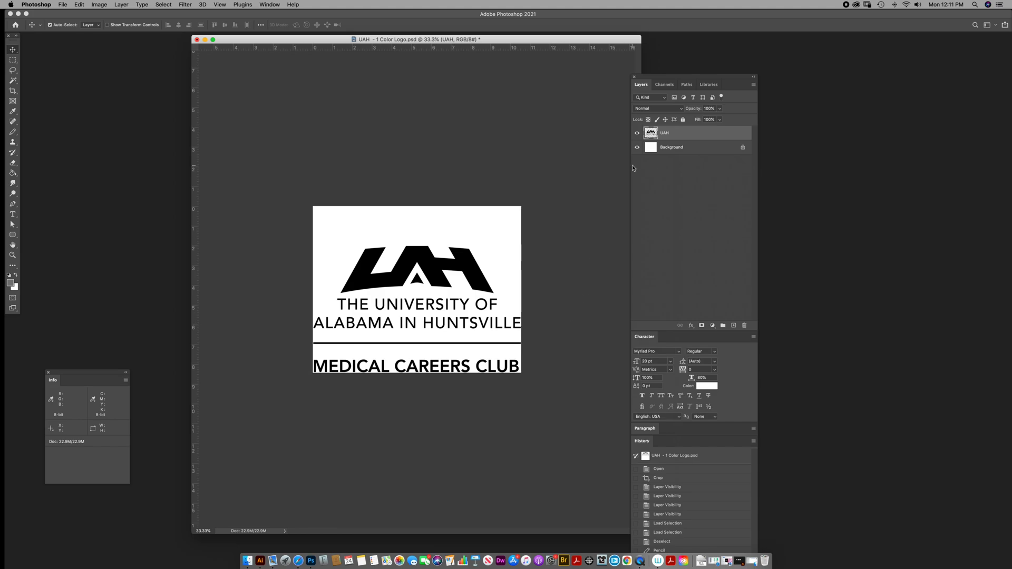
Load the UAH layer's contents as a selection and display the document's channels
{"action": "left_click", "coordinate": [650, 149]}
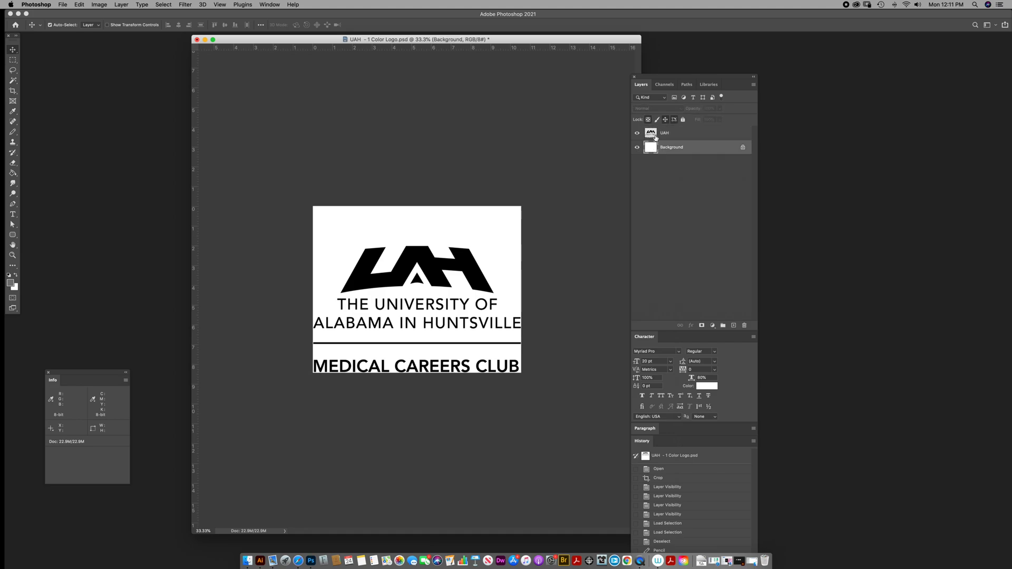
{"action": "left_click", "coordinate": [653, 137]}
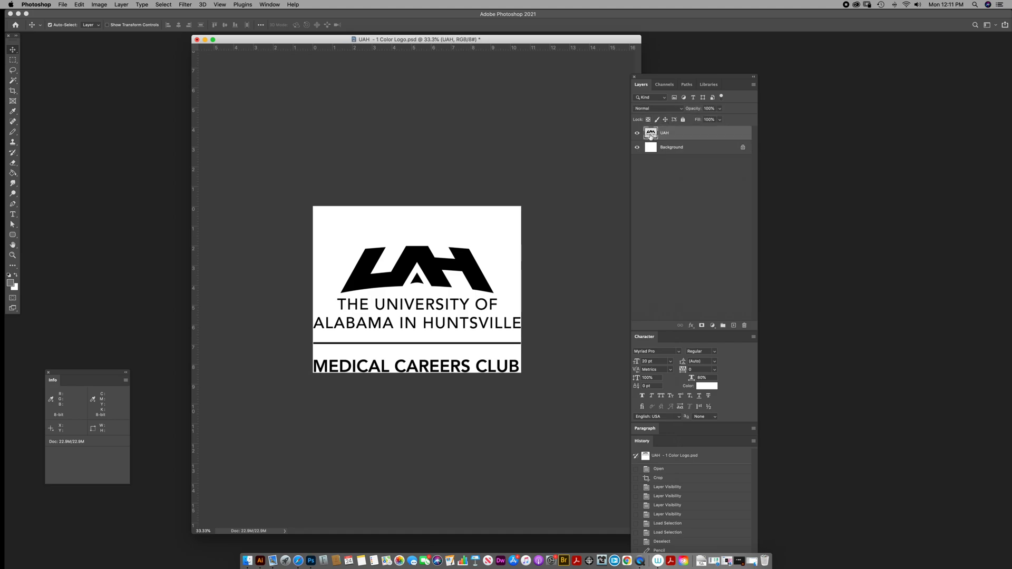
{"action": "left_click", "coordinate": [652, 137], "text": "super"}
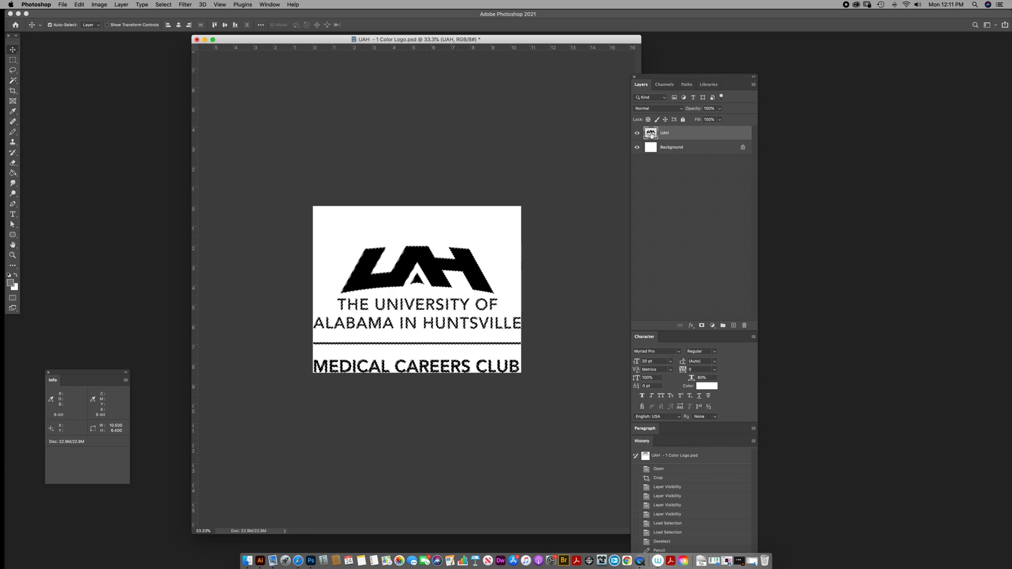
{"action": "left_click", "coordinate": [663, 86]}
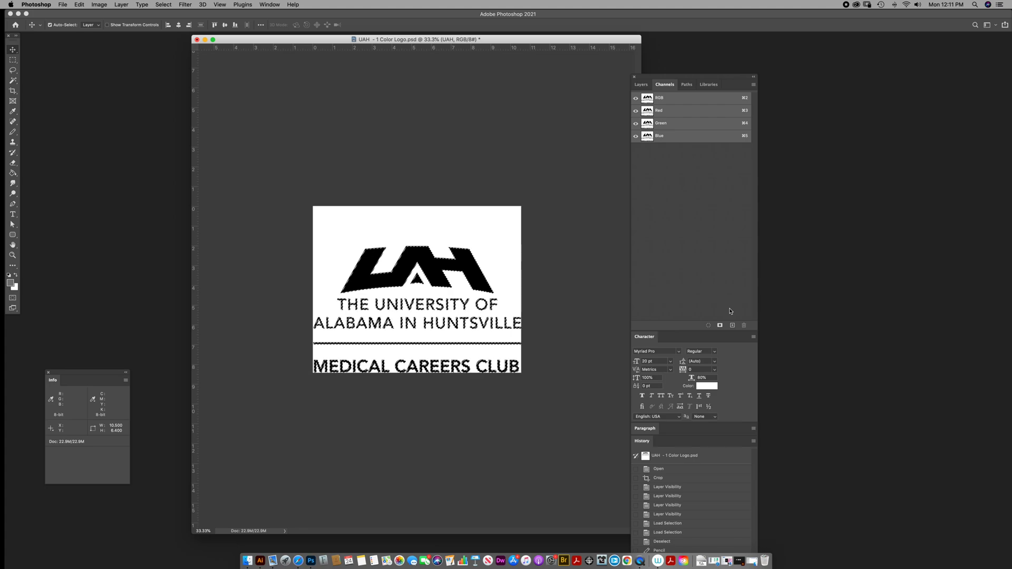
{"action": "left_click", "coordinate": [732, 327]}
{"action": "key", "text": "x"}
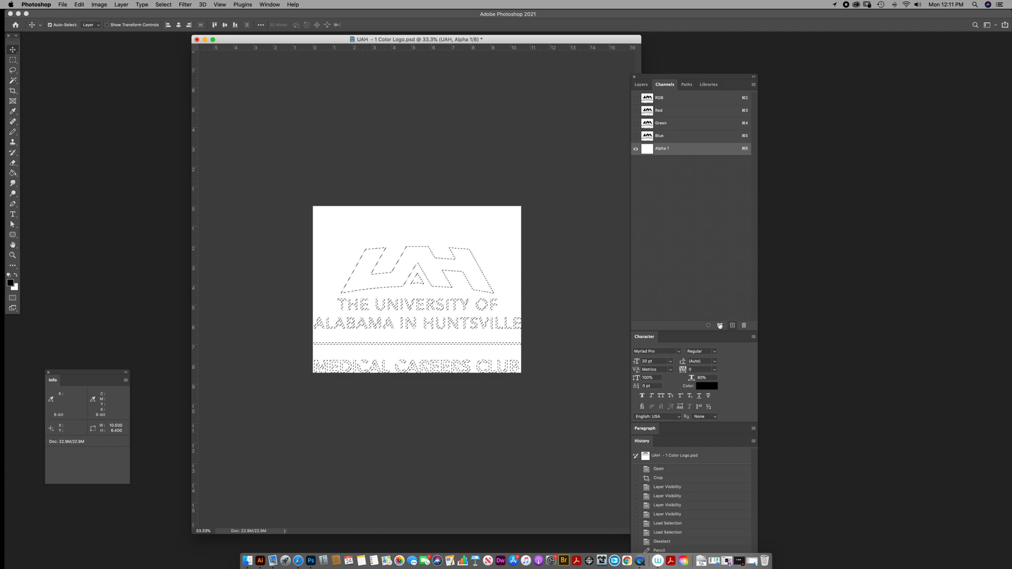
{"action": "key", "text": "super+z"}
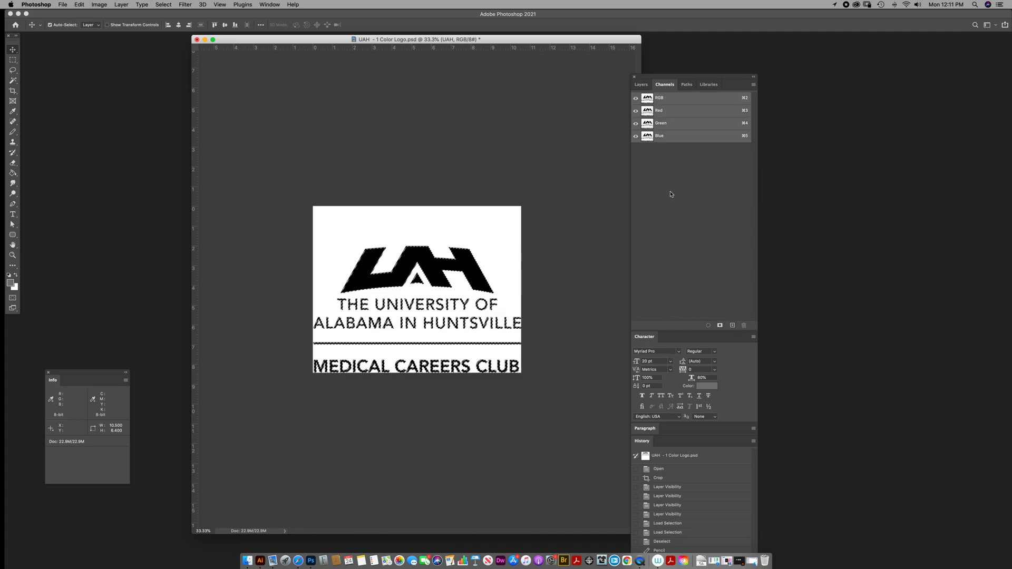
Add a new alpha channel while keeping the logo selection, and return to the RGB composite and the layer list
{"action": "left_click", "coordinate": [733, 326]}
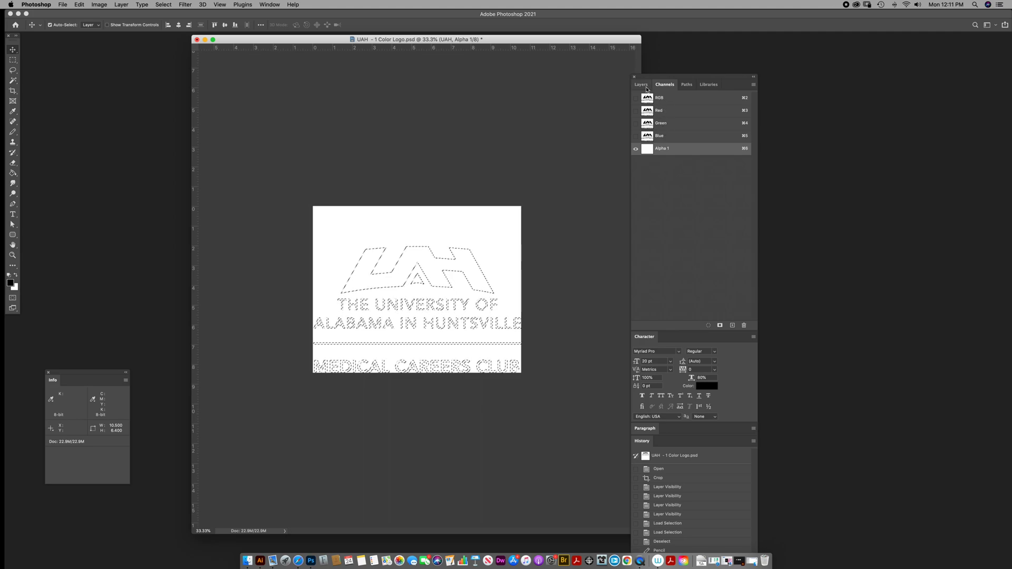
{"action": "left_click", "coordinate": [642, 85]}
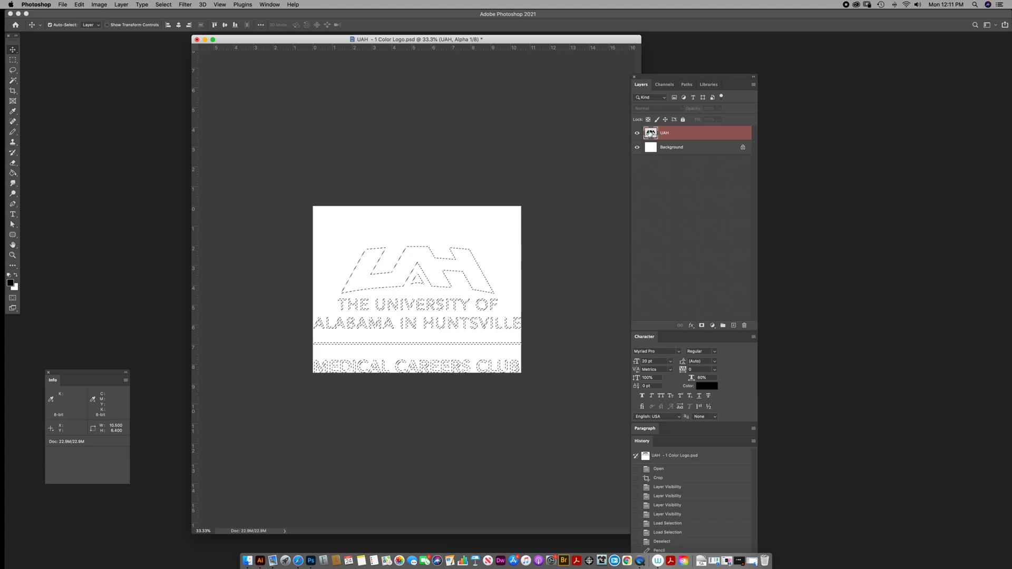
{"action": "left_click", "coordinate": [664, 85]}
{"action": "left_click", "coordinate": [647, 98]}
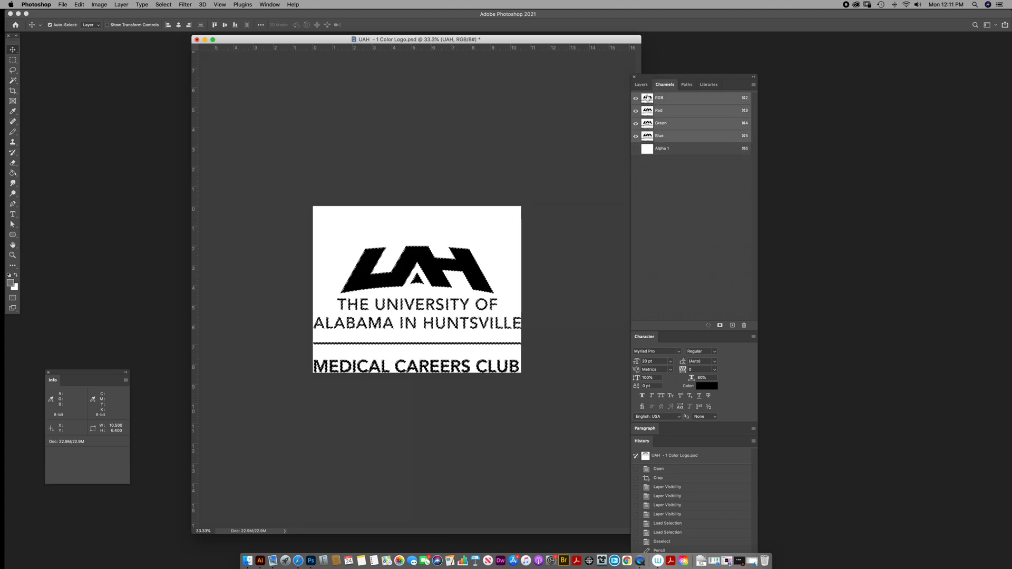
{"action": "left_click", "coordinate": [642, 86]}
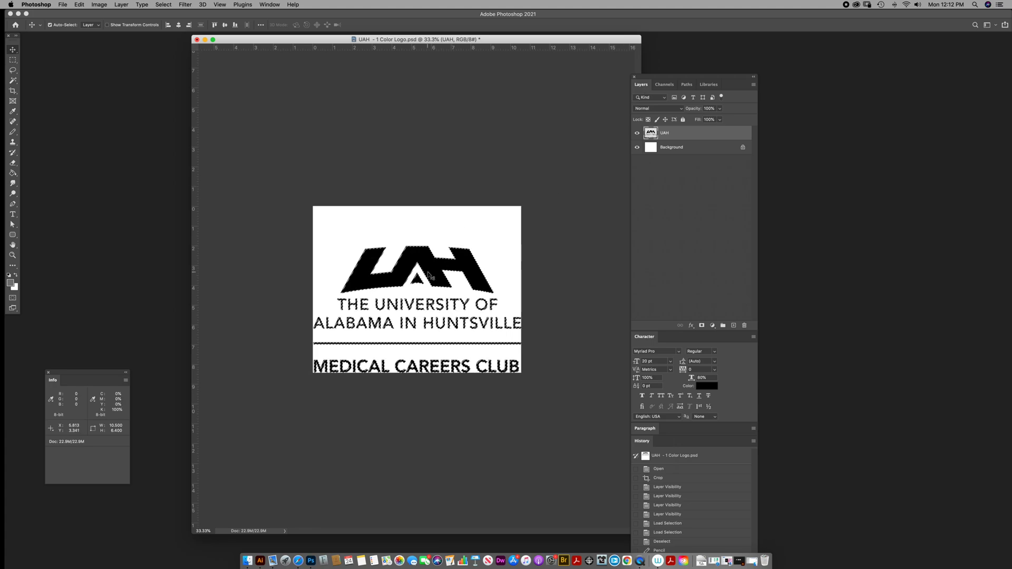
Examine the selection edges around the logo's A up close and look through the available image colour modes
{"action": "key", "text": "z"}
{"action": "left_click_drag", "start_coordinate": [425, 276], "coordinate": [484, 282]}
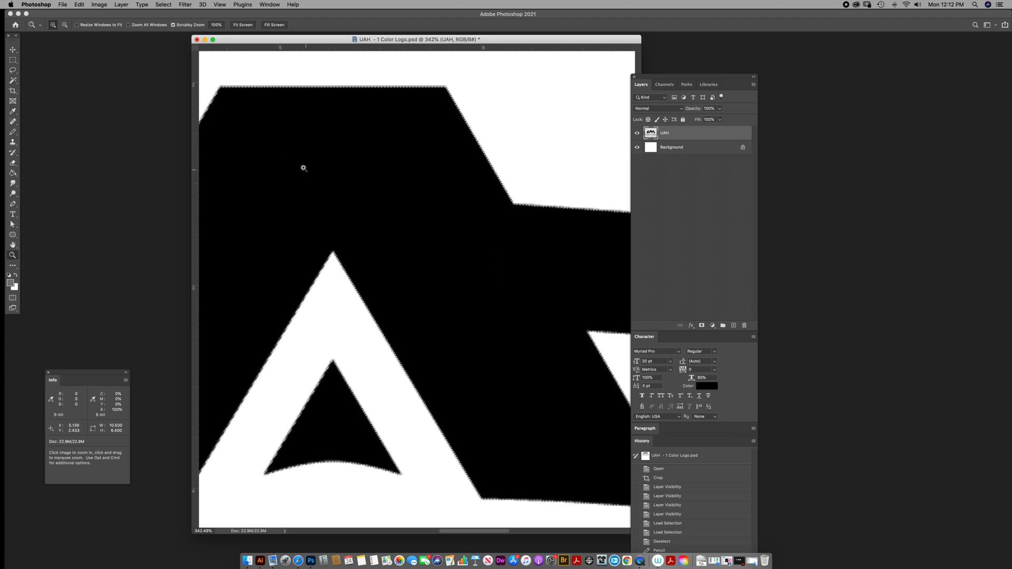
{"action": "left_click", "coordinate": [99, 4]}
{"action": "mouse_move", "coordinate": [112, 17]}
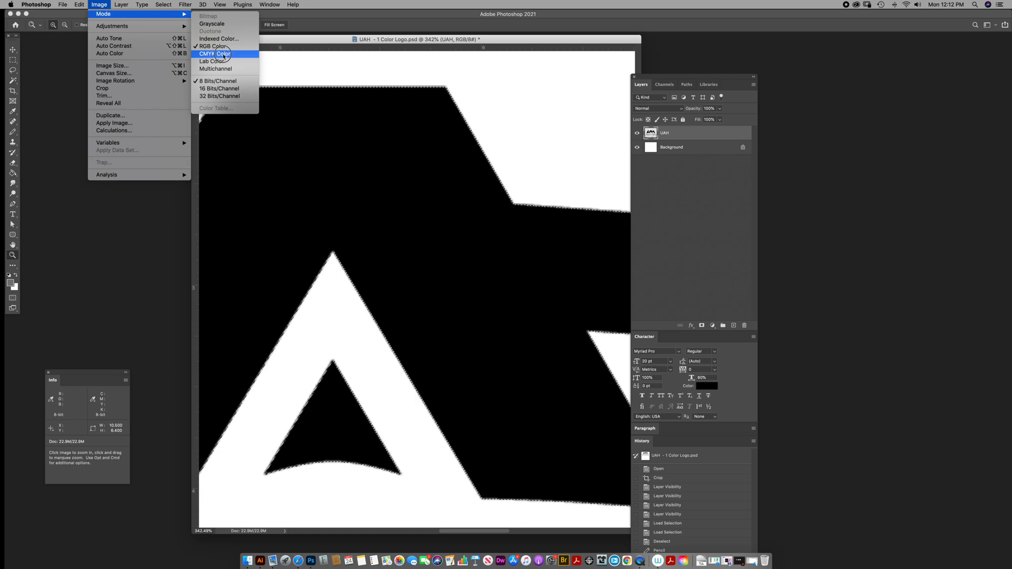
{"action": "left_click_drag", "start_coordinate": [223, 55], "coordinate": [412, 188]}
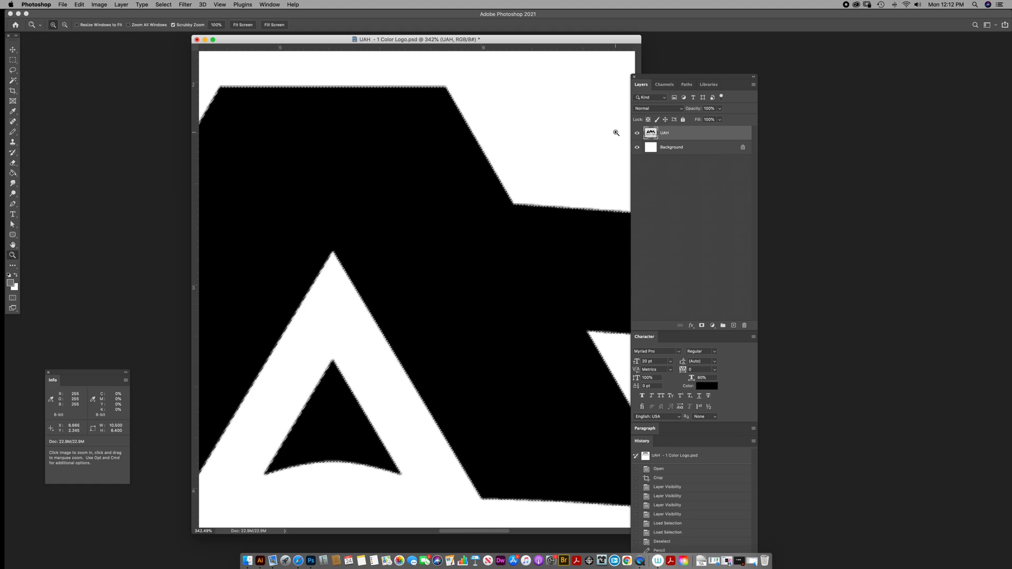
Fill the logo selection with black in the Alpha 1 channel and deselect it
{"action": "left_click", "coordinate": [665, 85]}
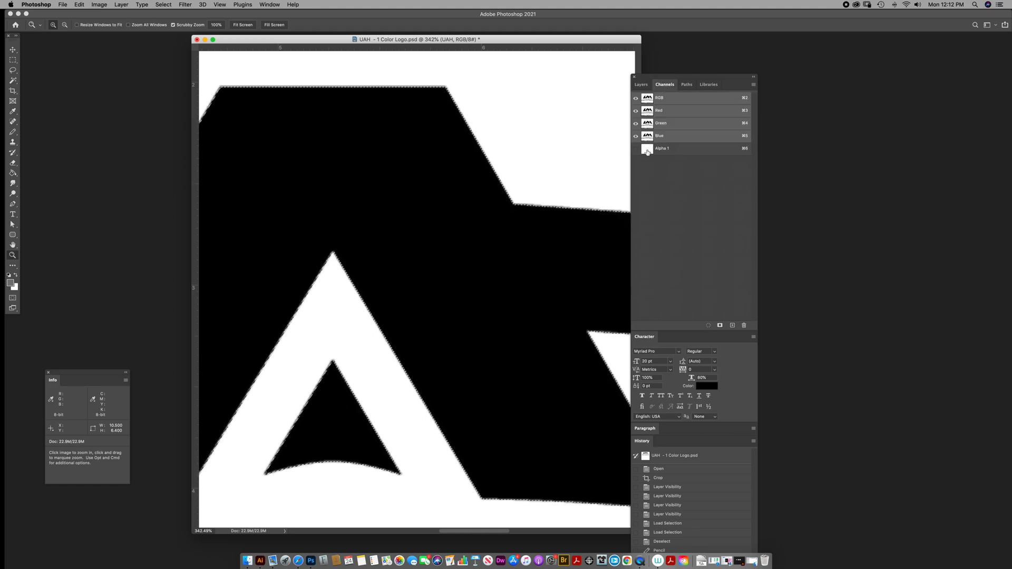
{"action": "left_click", "coordinate": [648, 152]}
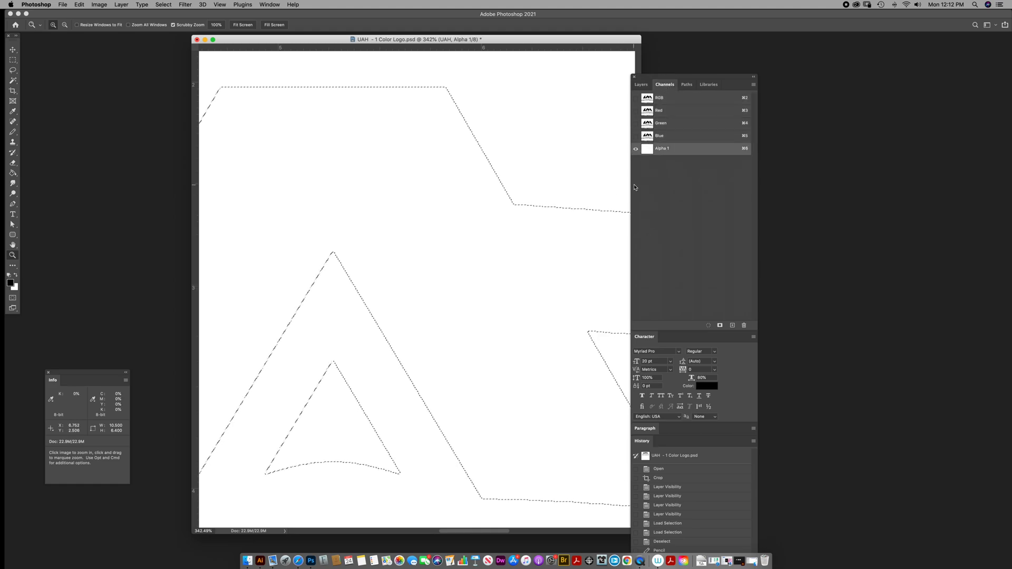
{"action": "key", "text": "alt+BackSpace"}
{"action": "key", "text": "super+d"}
{"action": "left_click", "coordinate": [524, 239], "text": "alt"}
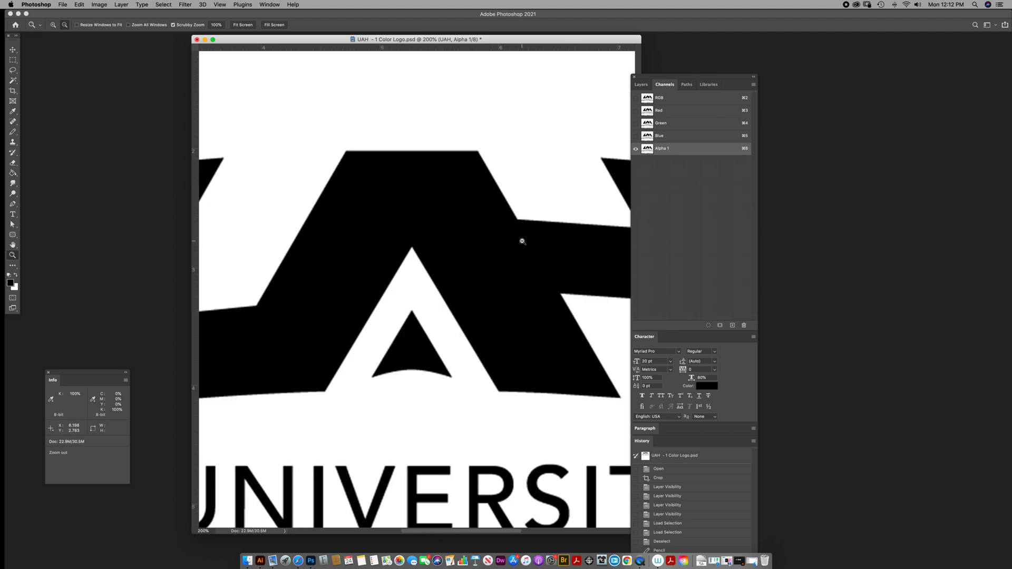
{"action": "left_click", "coordinate": [522, 241], "text": "alt"}
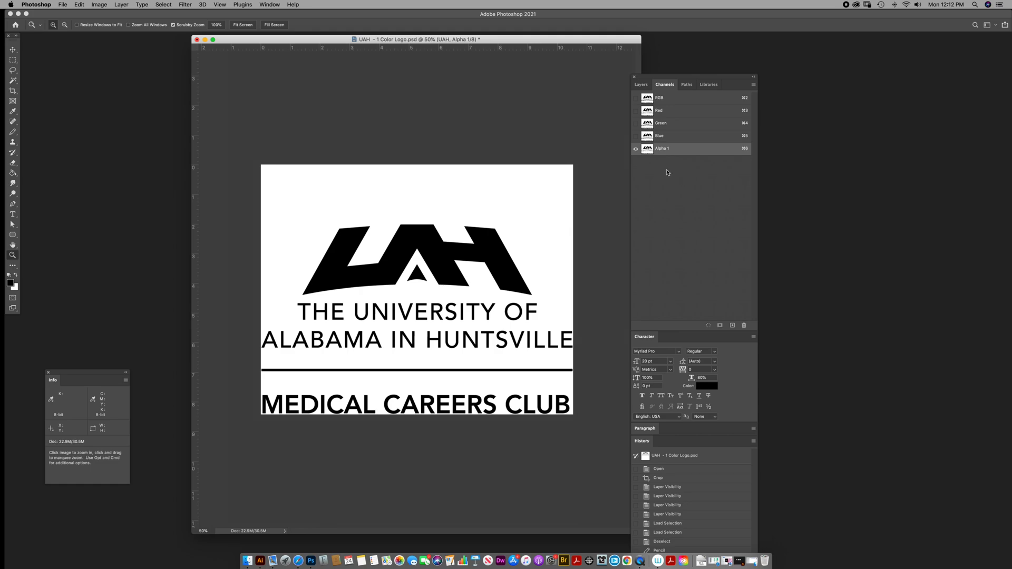
{"action": "left_click_drag", "start_coordinate": [521, 40], "coordinate": [511, 26]}
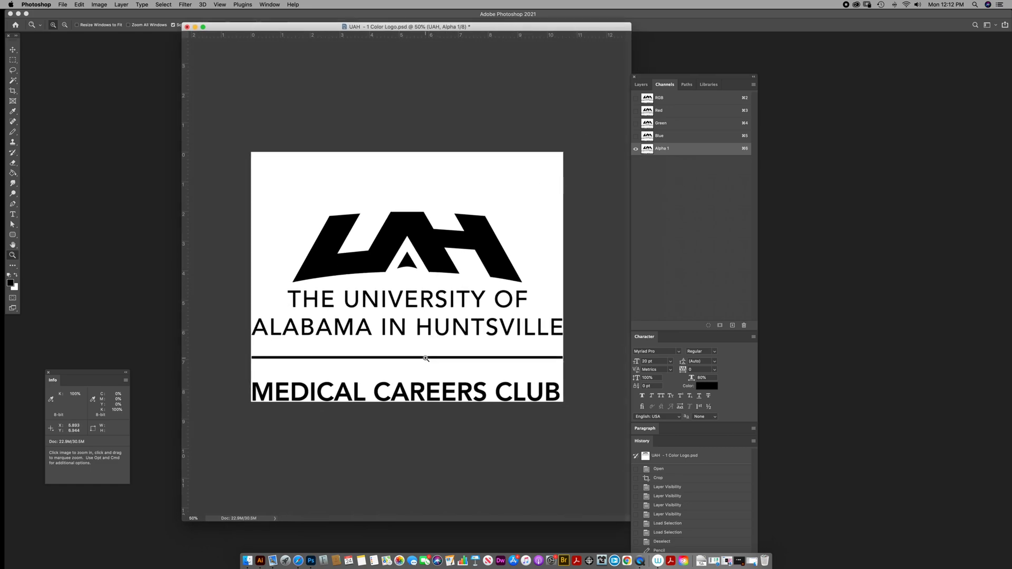
{"action": "left_click", "coordinate": [403, 374]}
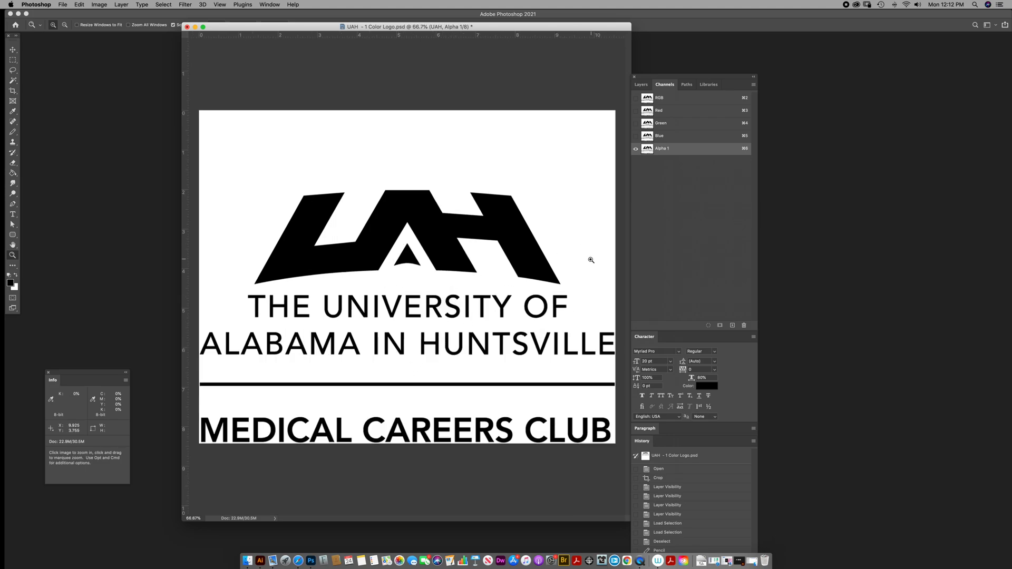
Examine the black fill and the edges of the logo and lettering in the Alpha 1 channel at several zoom levels
{"action": "left_click", "coordinate": [501, 227], "text": "alt"}
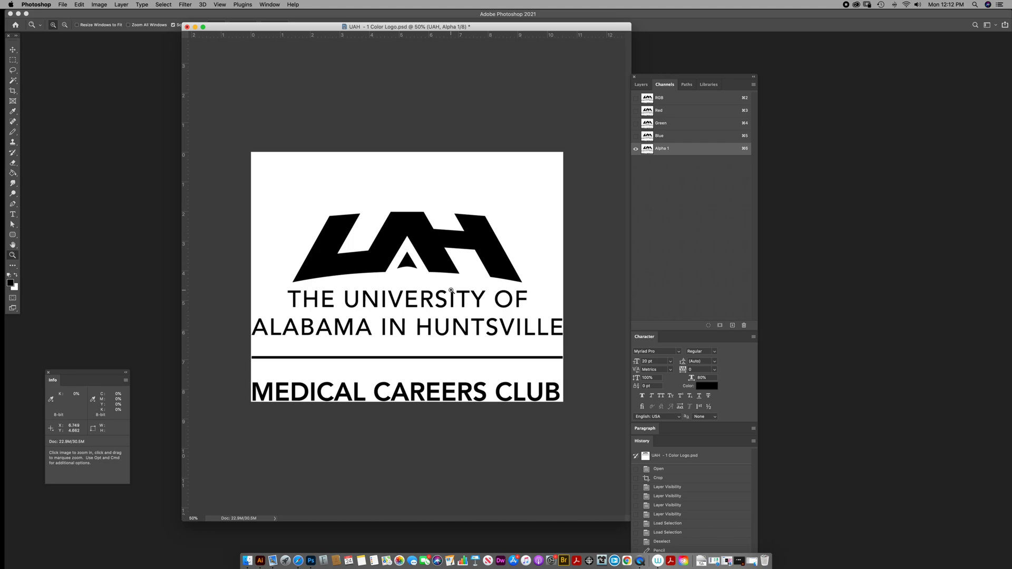
{"action": "left_click_drag", "start_coordinate": [427, 292], "coordinate": [511, 323]}
{"action": "left_click_drag", "start_coordinate": [461, 362], "coordinate": [441, 232]}
{"action": "mouse_move", "coordinate": [369, 257]}
{"action": "left_mouse_down"}
{"action": "mouse_move", "coordinate": [388, 259]}
{"action": "mouse_move", "coordinate": [364, 260]}
{"action": "left_mouse_up"}
{"action": "left_click_drag", "start_coordinate": [504, 332], "coordinate": [461, 333]}
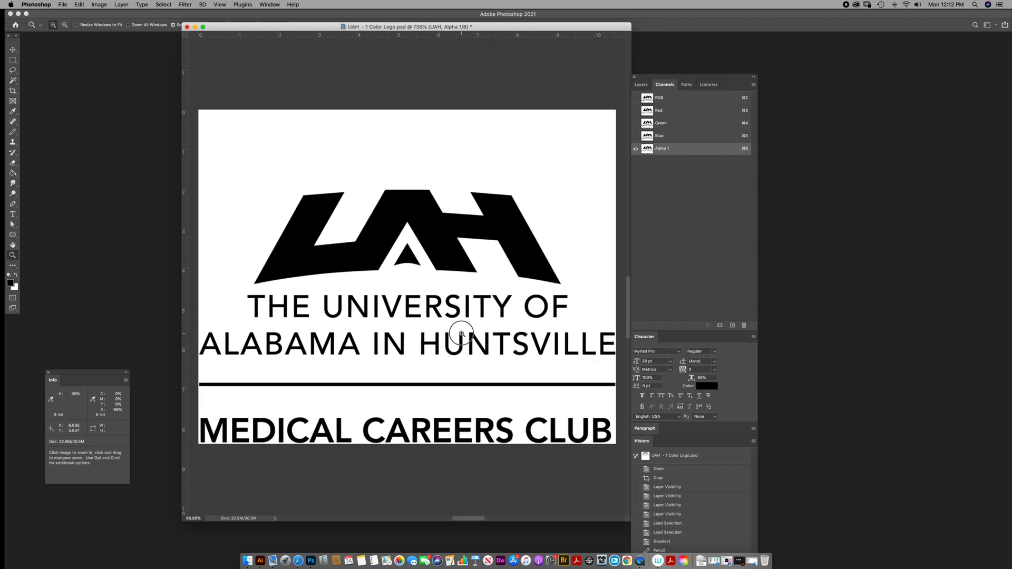
{"action": "left_click_drag", "start_coordinate": [654, 81], "coordinate": [661, 66]}
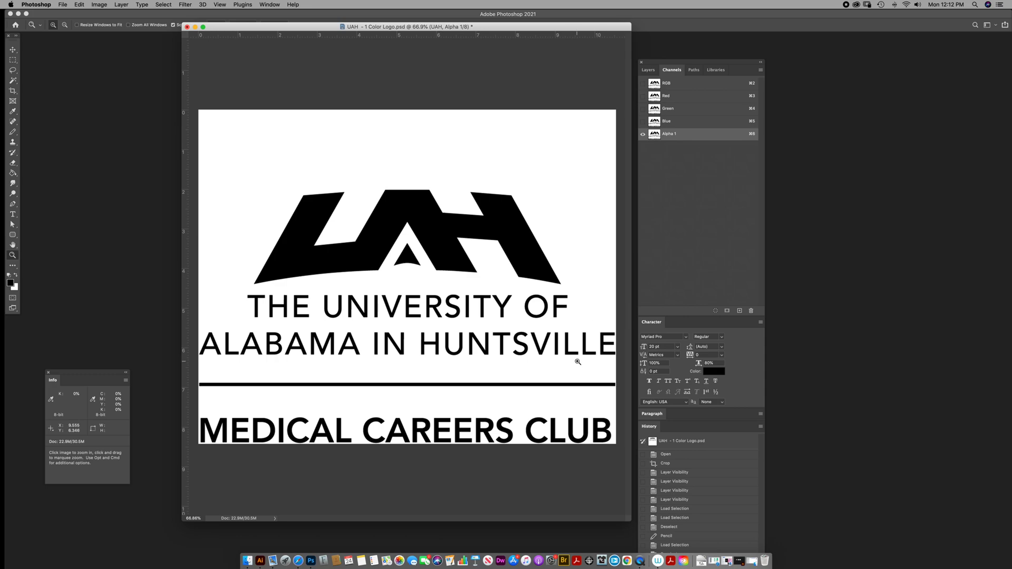
{"action": "left_click_drag", "start_coordinate": [415, 312], "coordinate": [417, 335]}
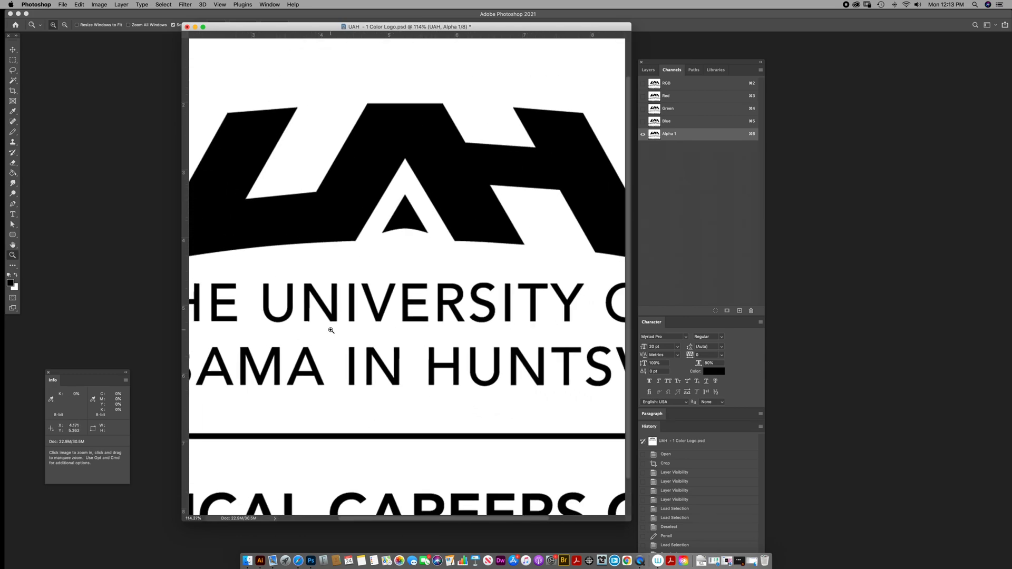
{"action": "left_click_drag", "start_coordinate": [331, 330], "coordinate": [310, 326]}
{"action": "left_click_drag", "start_coordinate": [107, 375], "coordinate": [158, 380]}
{"action": "left_click_drag", "start_coordinate": [367, 326], "coordinate": [386, 327]}
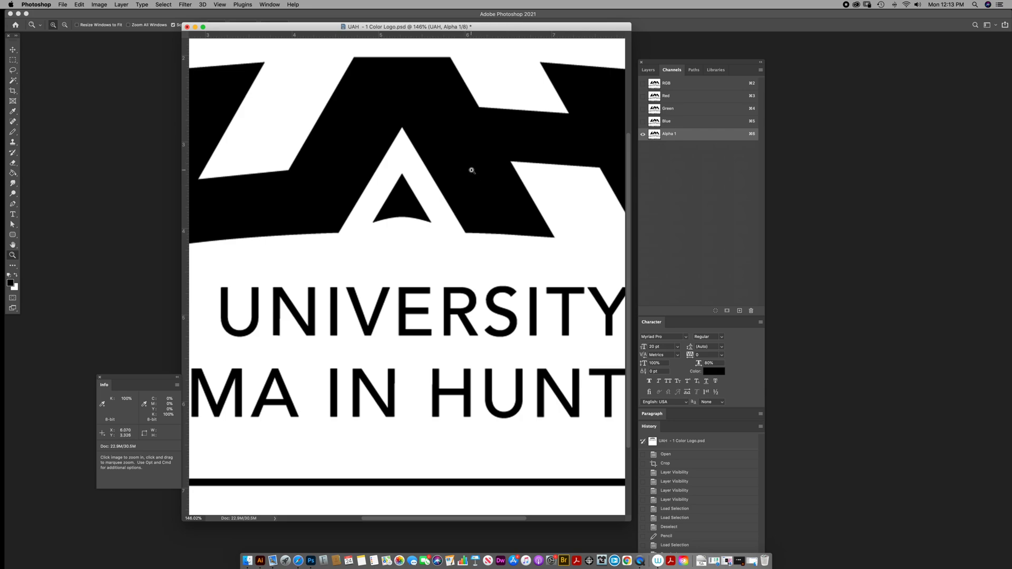
Slightly lower the Alpha 1 channel's black output with Curves and check the artwork's ink percentage in the Info readout
{"action": "key", "text": "super+i"}
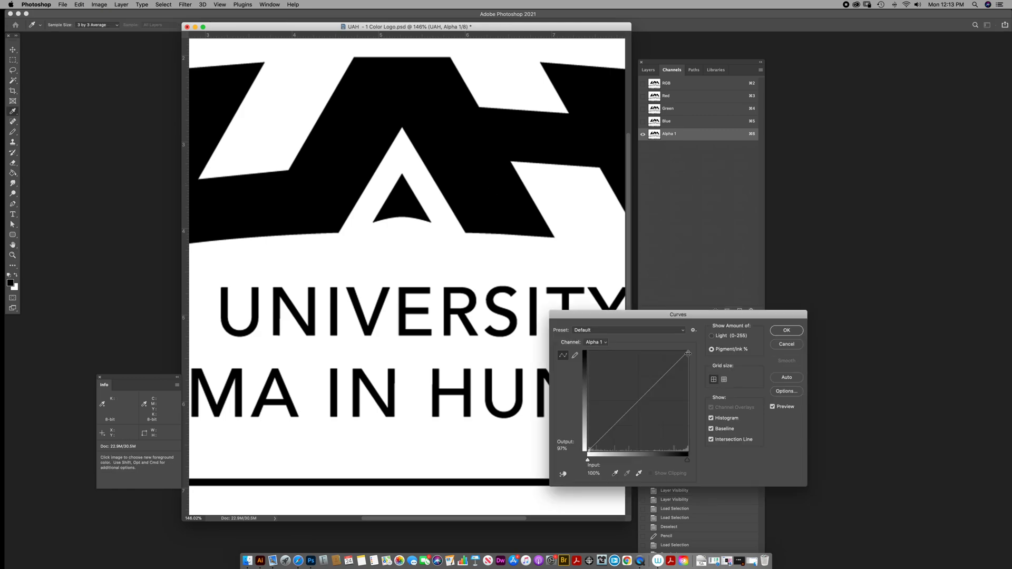
{"action": "left_click_drag", "start_coordinate": [691, 353], "coordinate": [692, 356]}
{"action": "left_click", "coordinate": [786, 331]}
{"action": "key", "text": "z"}
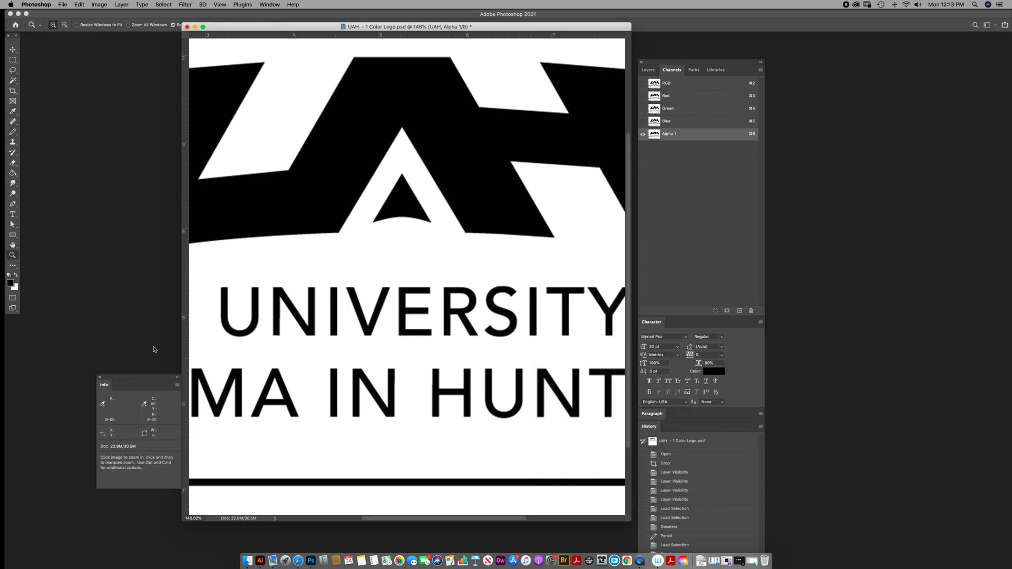
{"action": "left_click_drag", "start_coordinate": [160, 380], "coordinate": [445, 250]}
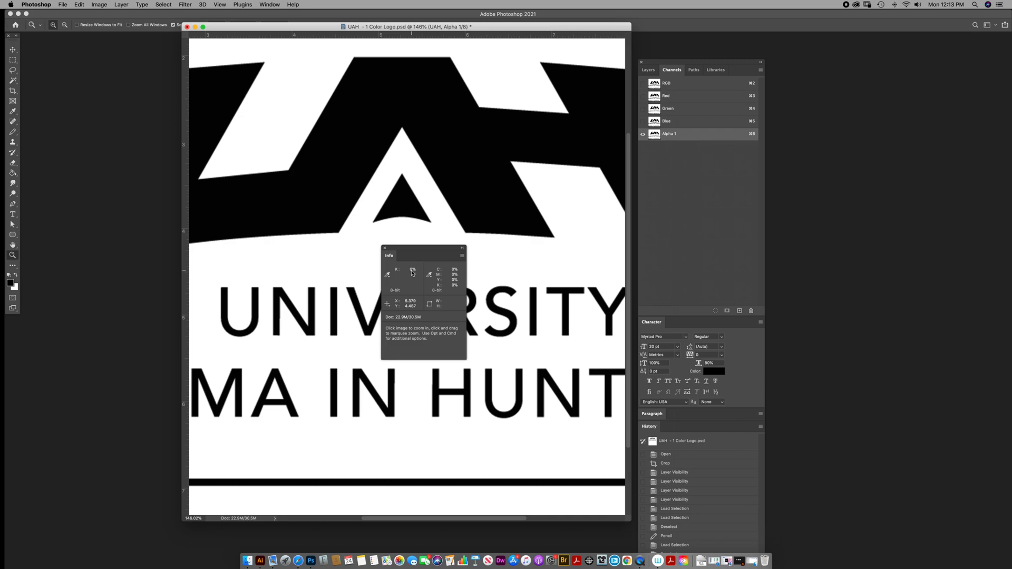
{"action": "left_click_drag", "start_coordinate": [448, 251], "coordinate": [171, 358]}
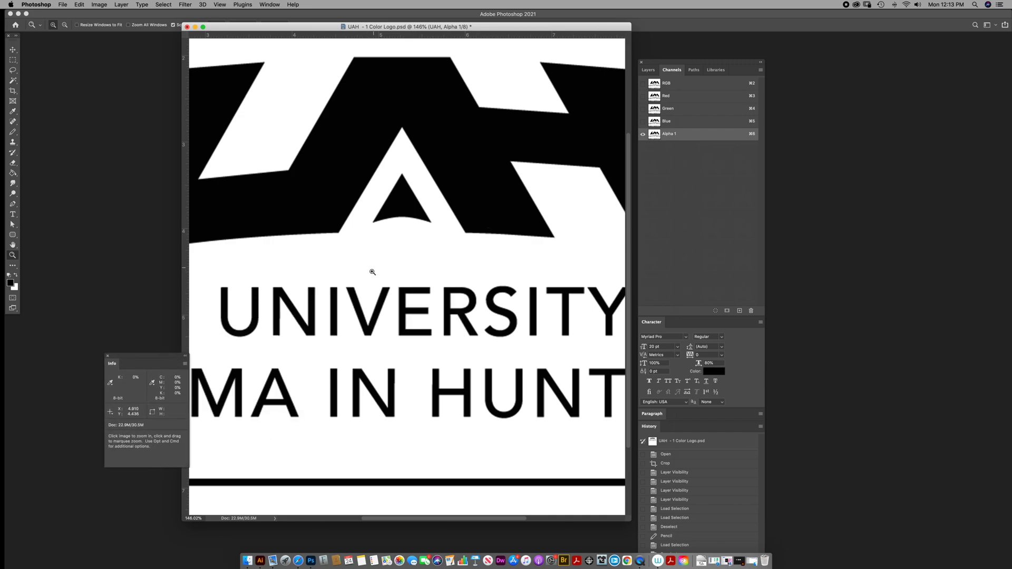
Lower the Alpha 1 channel's black output further with Curves, to about 89% ink, and view the whole logo
{"action": "left_click", "coordinate": [379, 329], "text": "alt"}
{"action": "left_click_drag", "start_coordinate": [427, 335], "coordinate": [459, 288]}
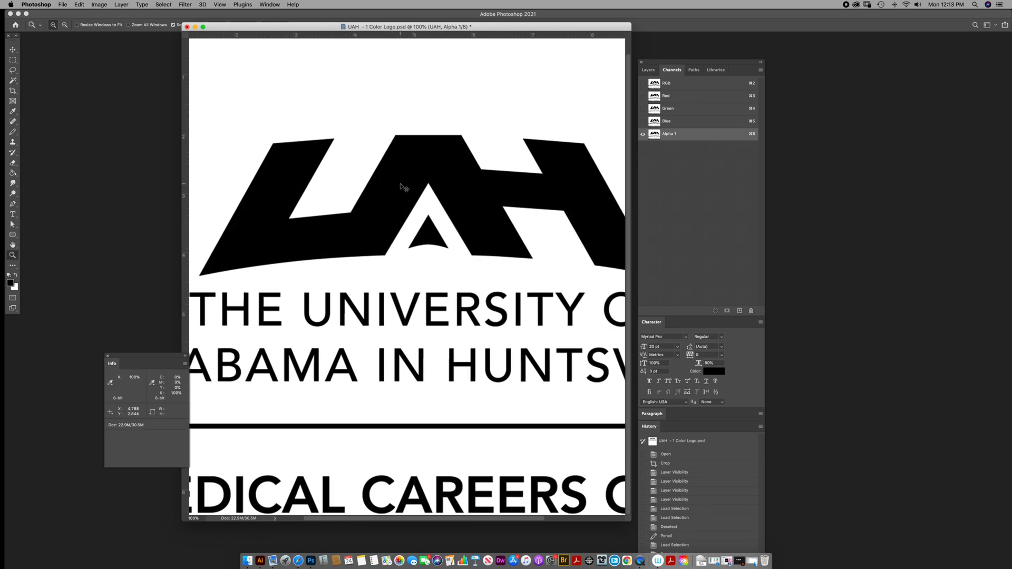
{"action": "key", "text": "super+m"}
{"action": "left_click_drag", "start_coordinate": [688, 352], "coordinate": [688, 362]}
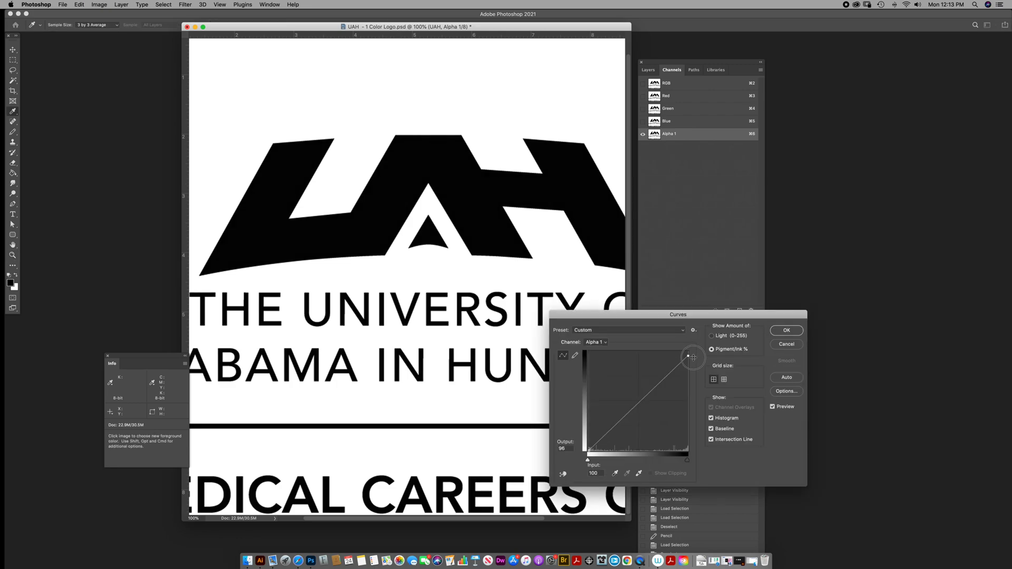
{"action": "left_click", "coordinate": [787, 331]}
{"action": "key", "text": "z"}
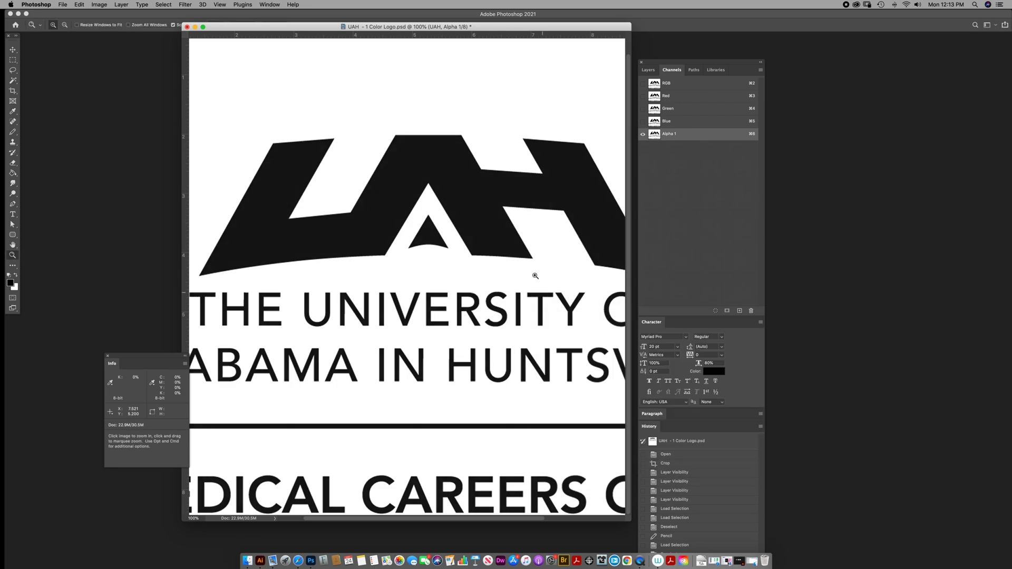
{"action": "left_click", "coordinate": [481, 233], "text": "alt"}
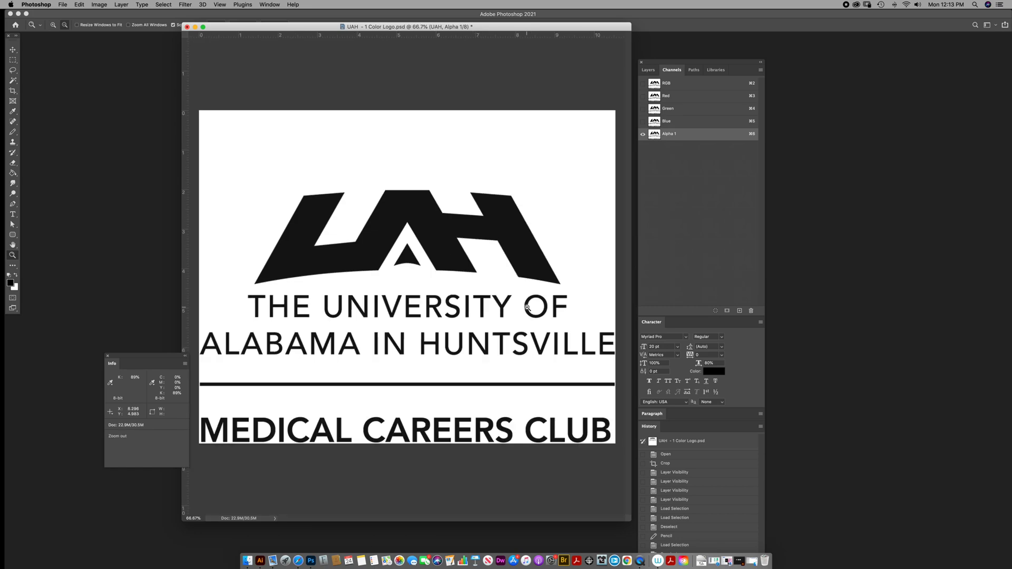
Delete the RGB composite channel and flatten the layers, keeping only the Alpha 1 channel
{"action": "left_click", "coordinate": [100, 5]}
{"action": "mouse_move", "coordinate": [101, 14]}
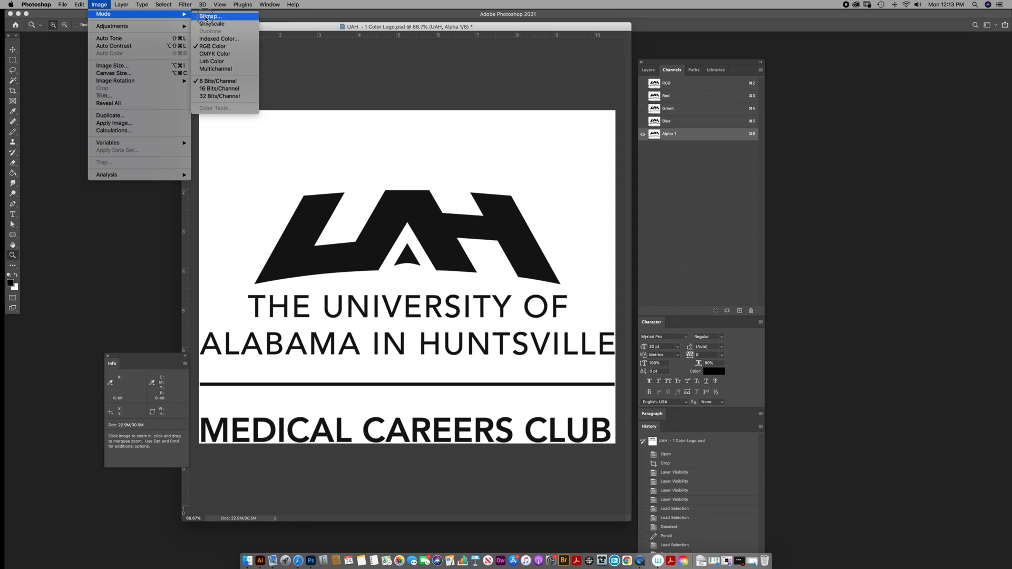
{"action": "left_click", "coordinate": [540, 135]}
{"action": "left_click", "coordinate": [653, 83]}
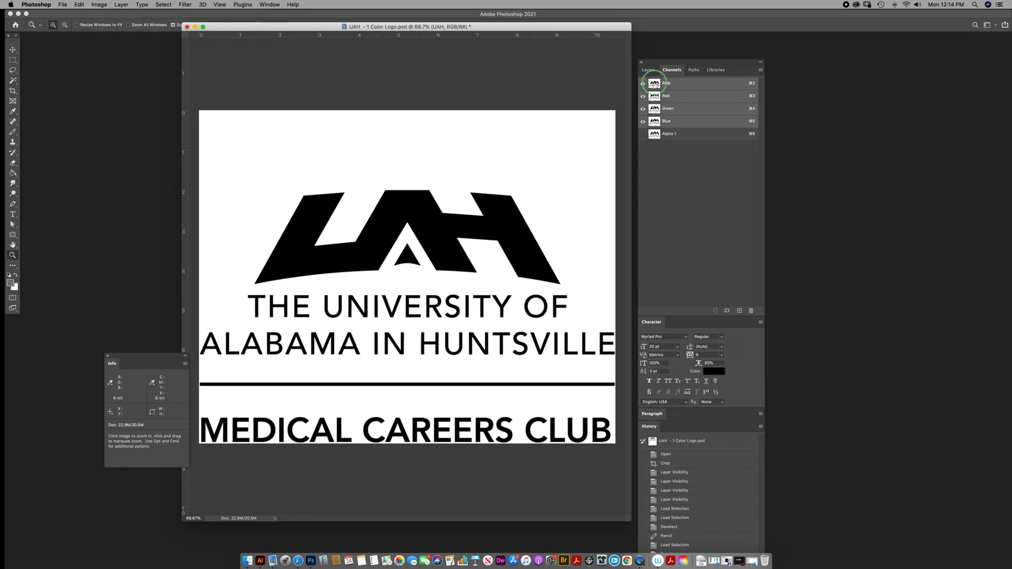
{"action": "right_click", "coordinate": [655, 84]}
{"action": "left_click", "coordinate": [669, 93]}
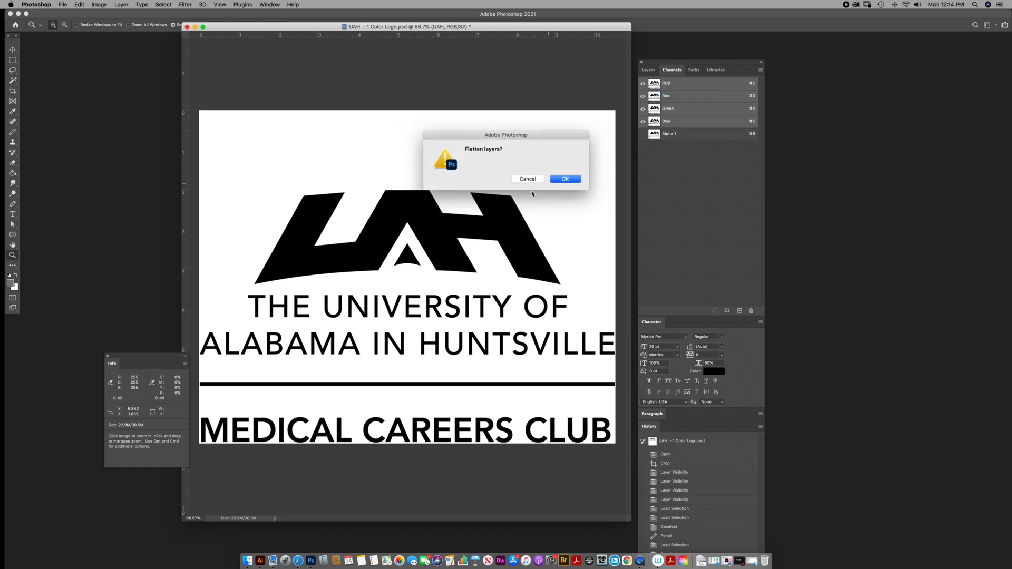
{"action": "left_click", "coordinate": [566, 180]}
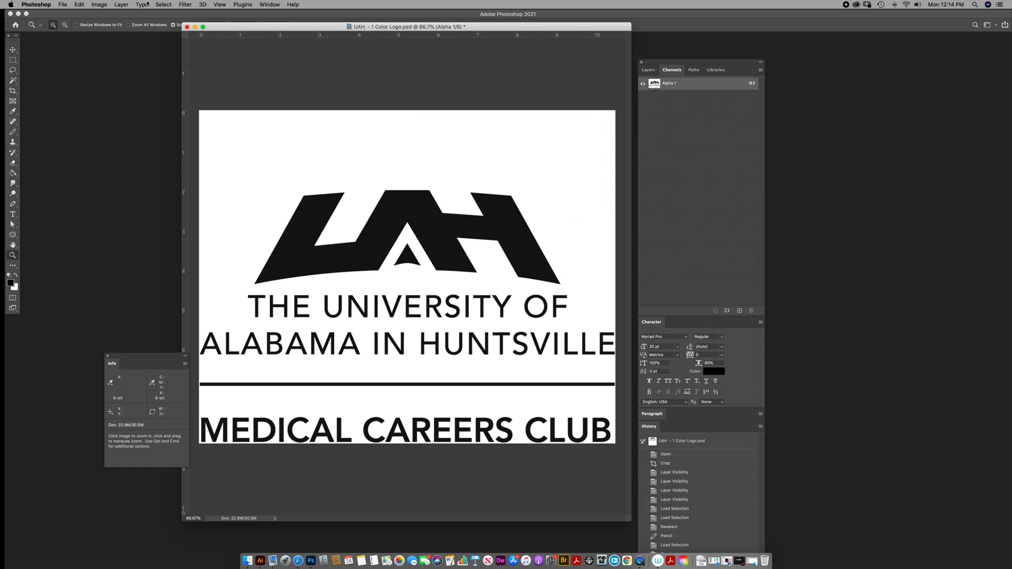
Convert the image to Bitmap mode at 600 pixels/inch using a halftone screen of 55 lines/inch, 22.5 degrees and Ellipse shape
{"action": "left_click", "coordinate": [104, 6]}
{"action": "mouse_move", "coordinate": [103, 15]}
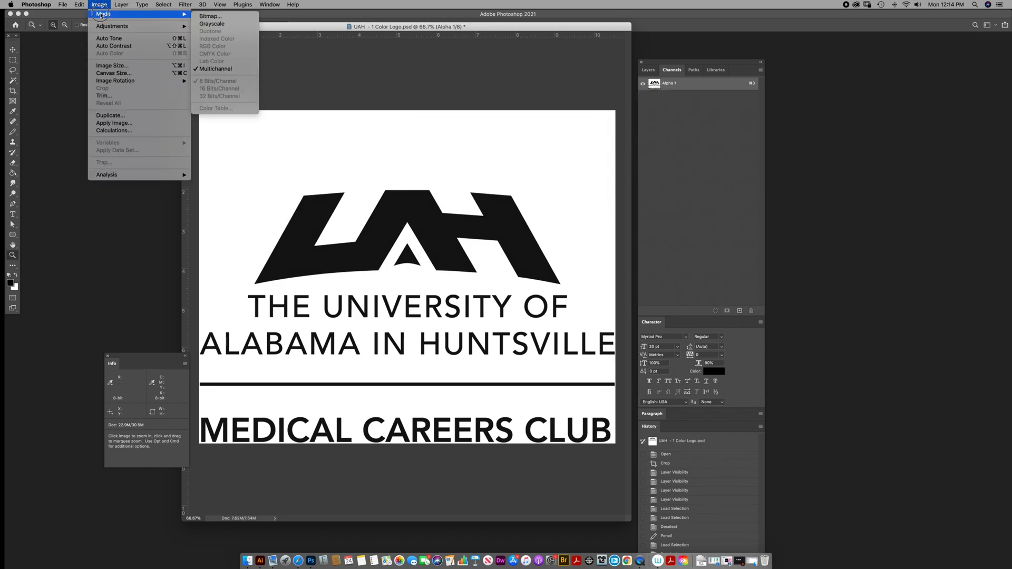
{"action": "left_click", "coordinate": [211, 16]}
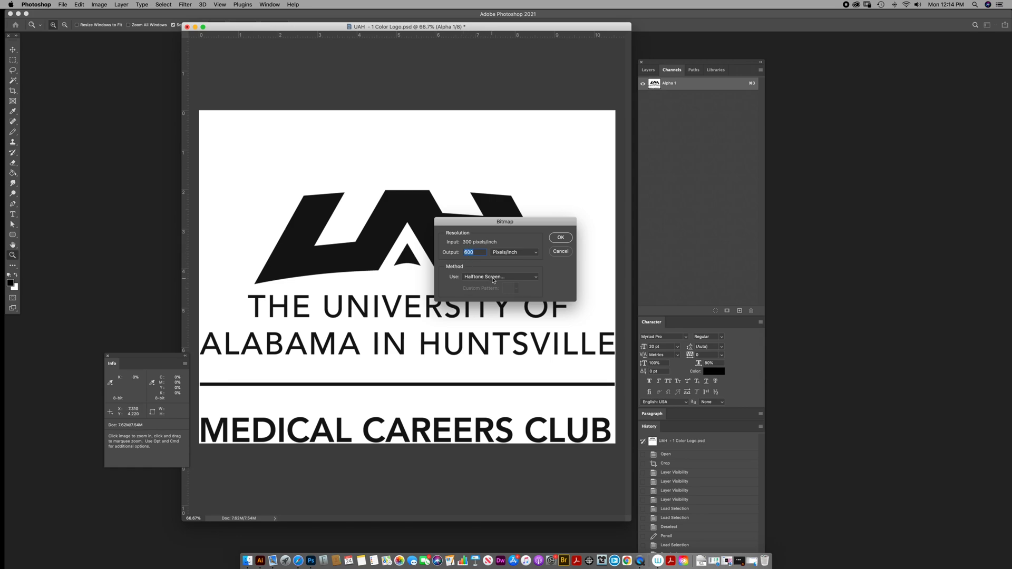
{"action": "left_click", "coordinate": [562, 238]}
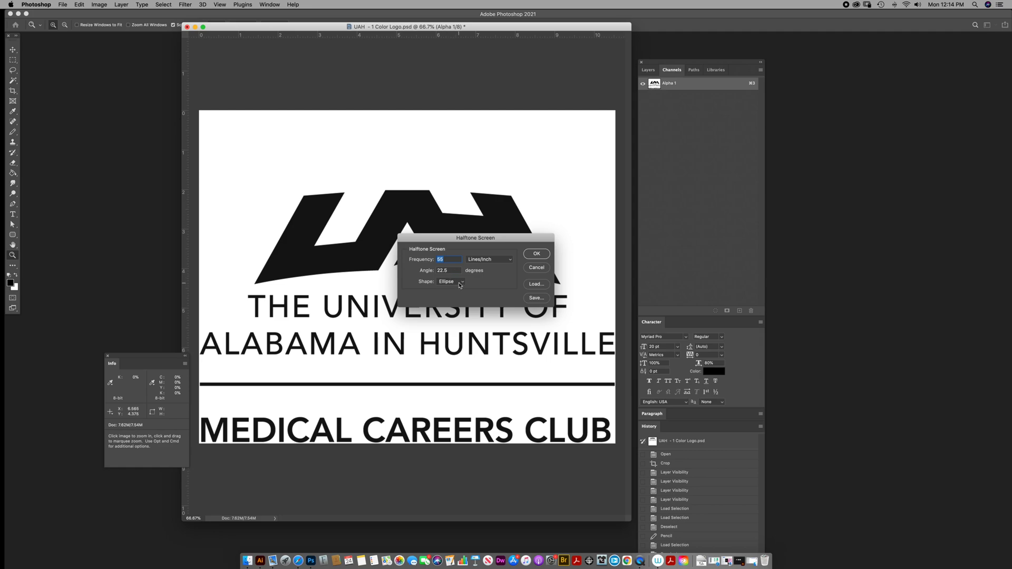
{"action": "left_click", "coordinate": [461, 283]}
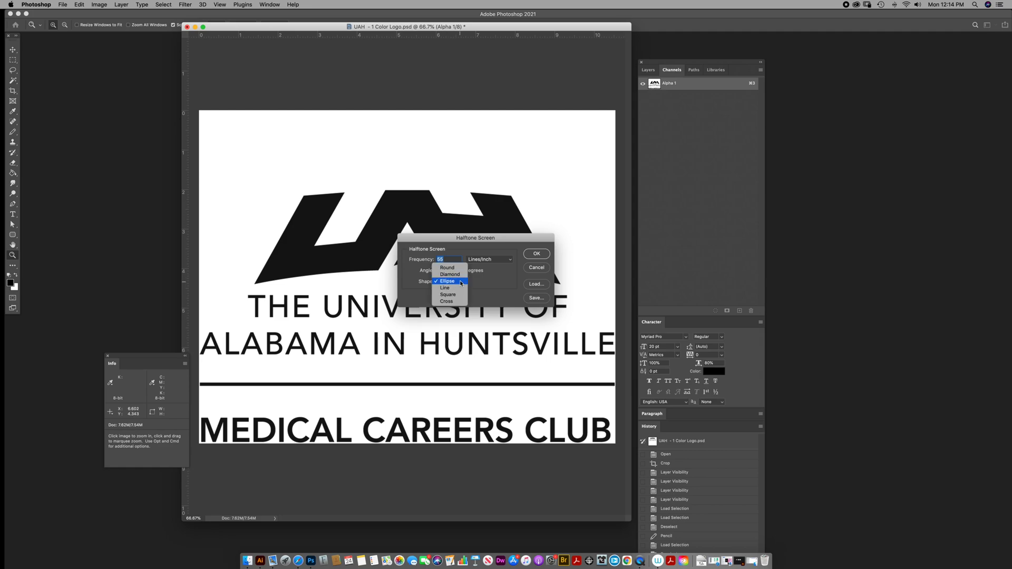
{"action": "left_click", "coordinate": [461, 283]}
{"action": "left_click", "coordinate": [536, 255]}
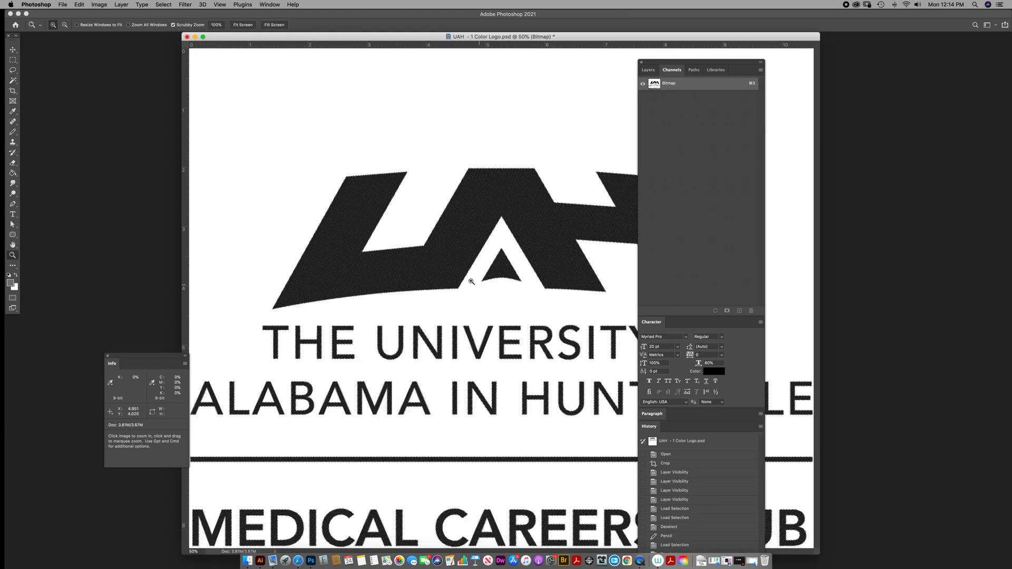
Inspect the halftone dots in the lettering up close, then undo the bitmap conversion
{"action": "left_click_drag", "start_coordinate": [464, 278], "coordinate": [542, 347]}
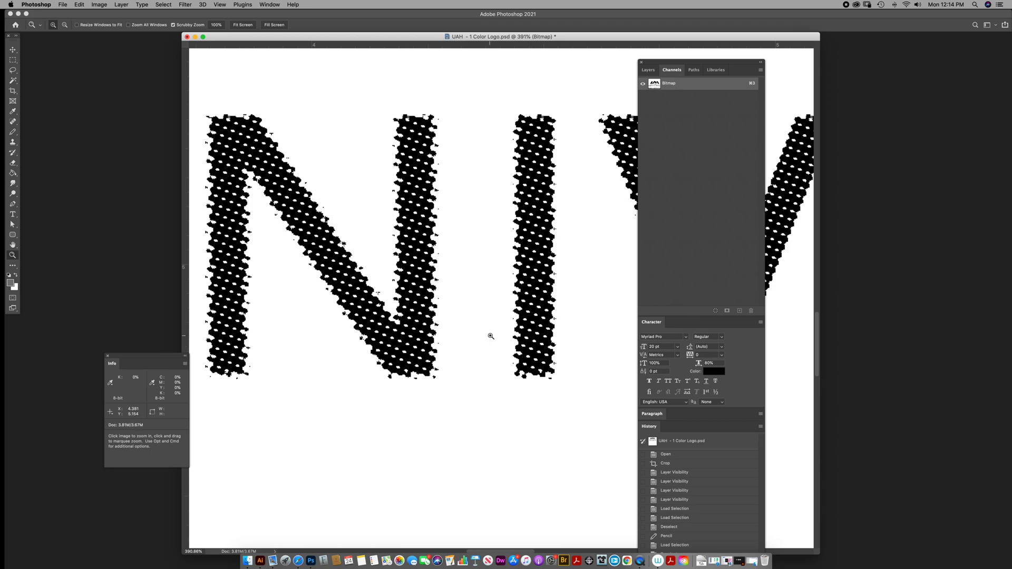
{"action": "left_click_drag", "start_coordinate": [549, 377], "coordinate": [585, 384]}
{"action": "key", "text": "super+z"}
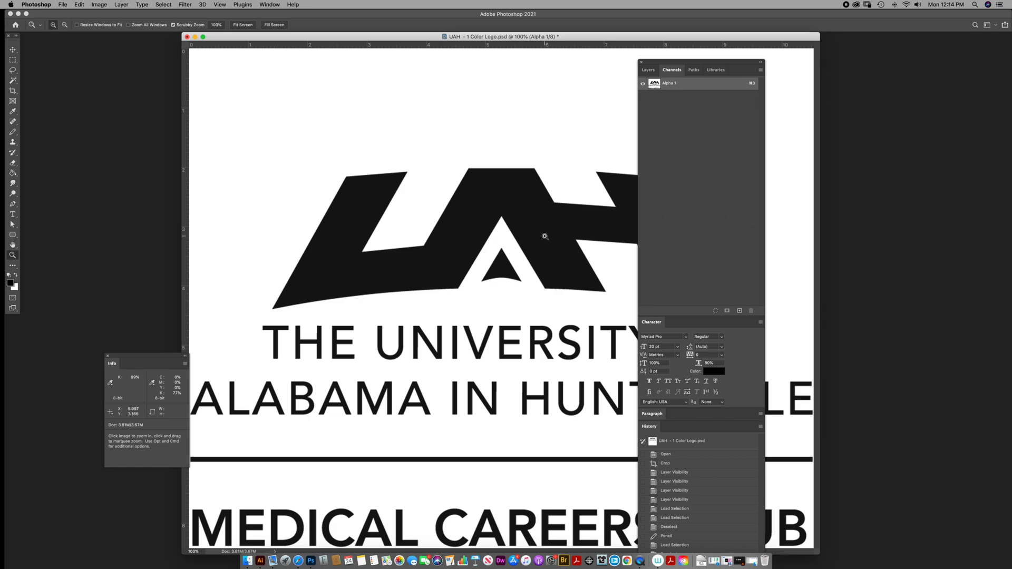
Try a Curves adjustment on the Alpha 1 channel with the black input at 90, and cancel it
{"action": "key", "text": "super+m"}
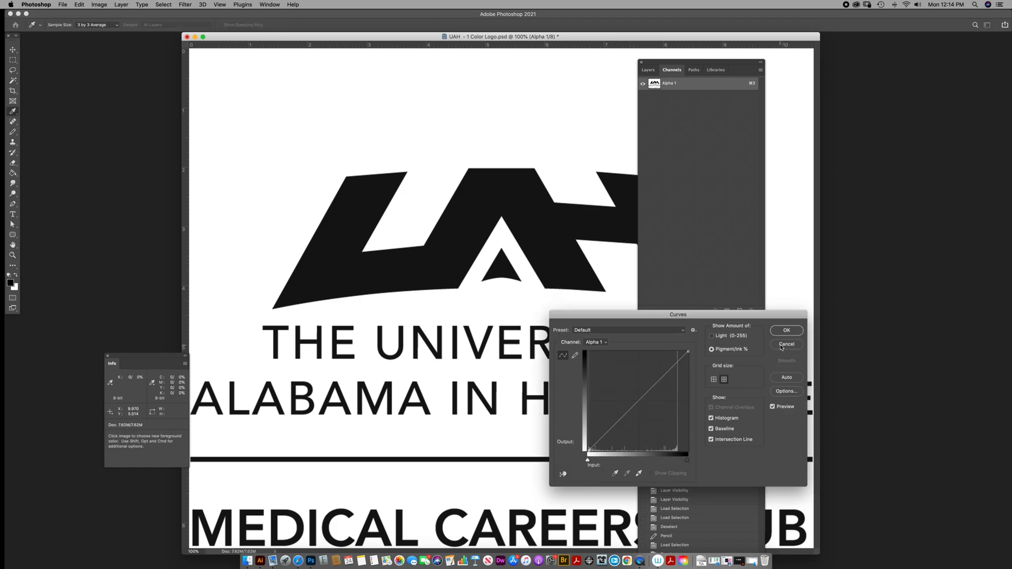
{"action": "left_click_drag", "start_coordinate": [713, 315], "coordinate": [505, 309]}
{"action": "left_click", "coordinate": [433, 465]}
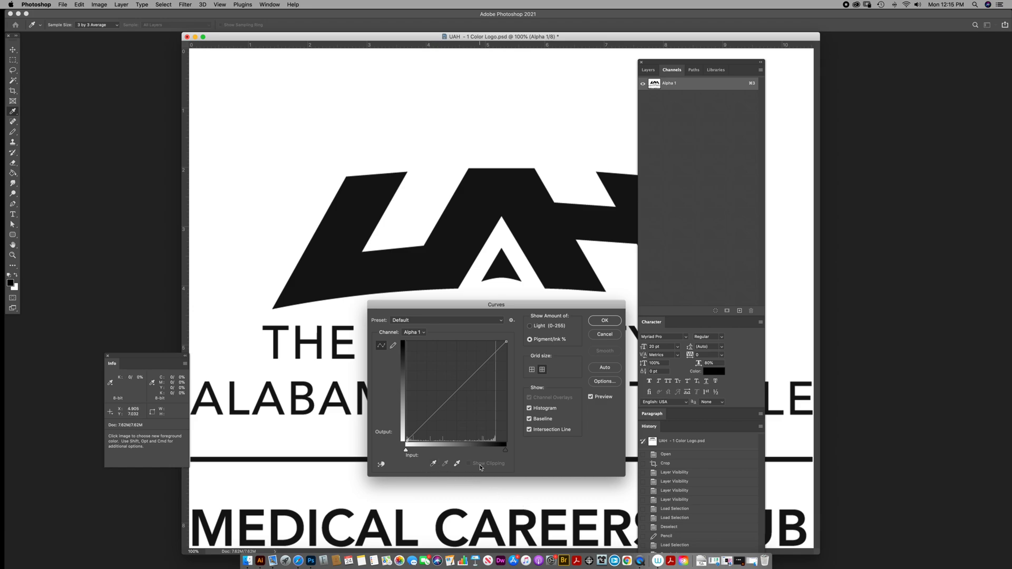
{"action": "left_click", "coordinate": [434, 465]}
{"action": "left_click", "coordinate": [457, 463]}
{"action": "left_click", "coordinate": [433, 465]}
{"action": "left_click_drag", "start_coordinate": [505, 451], "coordinate": [495, 451]}
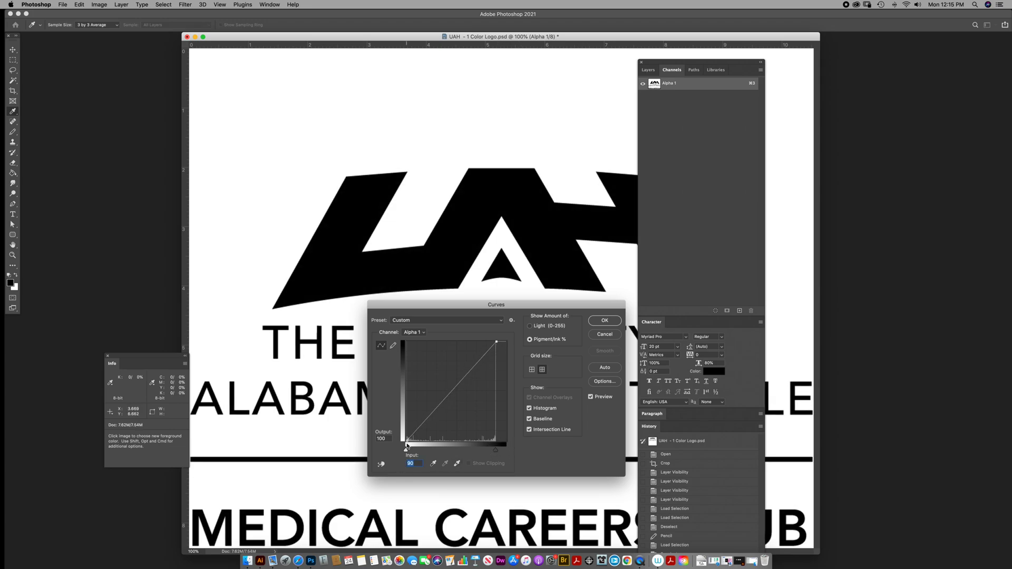
{"action": "mouse_move", "coordinate": [406, 451]}
{"action": "left_mouse_down"}
{"action": "mouse_move", "coordinate": [418, 450]}
{"action": "mouse_move", "coordinate": [406, 451]}
{"action": "left_mouse_up"}
{"action": "left_click_drag", "start_coordinate": [405, 446], "coordinate": [411, 449]}
{"action": "left_click_drag", "start_coordinate": [411, 449], "coordinate": [406, 449]}
{"action": "left_click", "coordinate": [604, 335]}
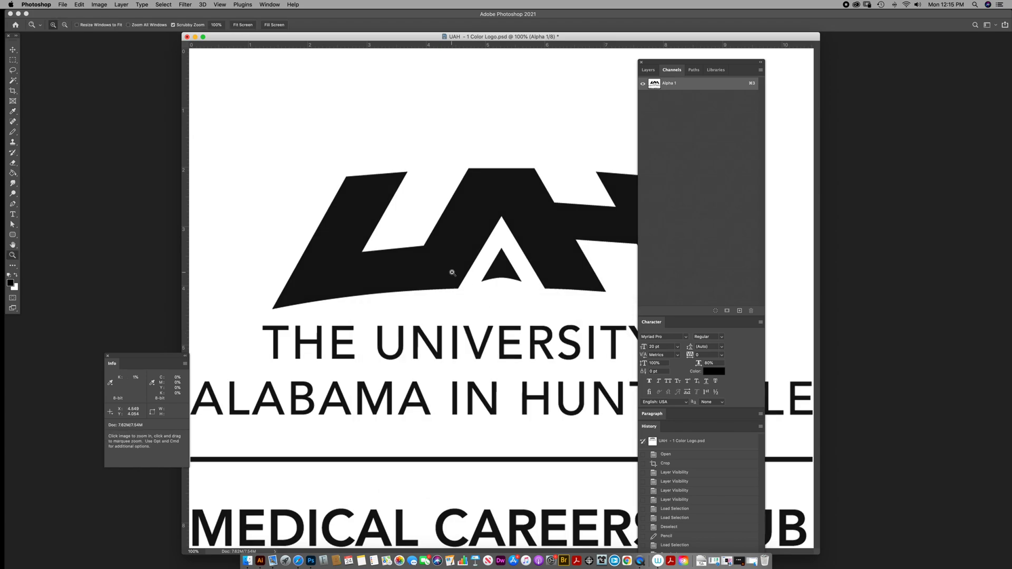
In Curves, sample the logo's A as the new black point and compare the Light and Pigment/Ink % displays
{"action": "key", "text": "super+m"}
{"action": "left_click", "coordinate": [433, 463]}
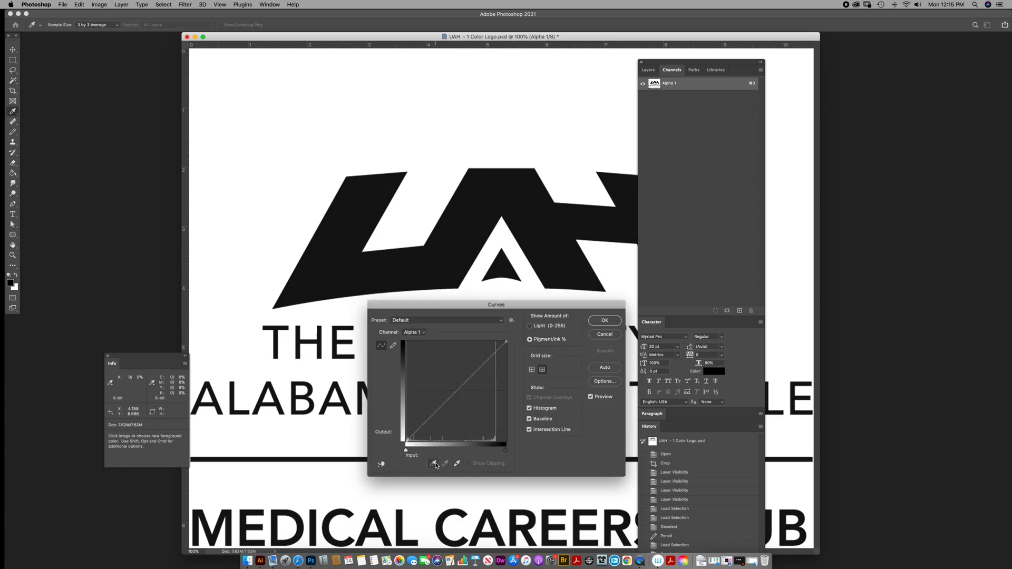
{"action": "left_click", "coordinate": [472, 232]}
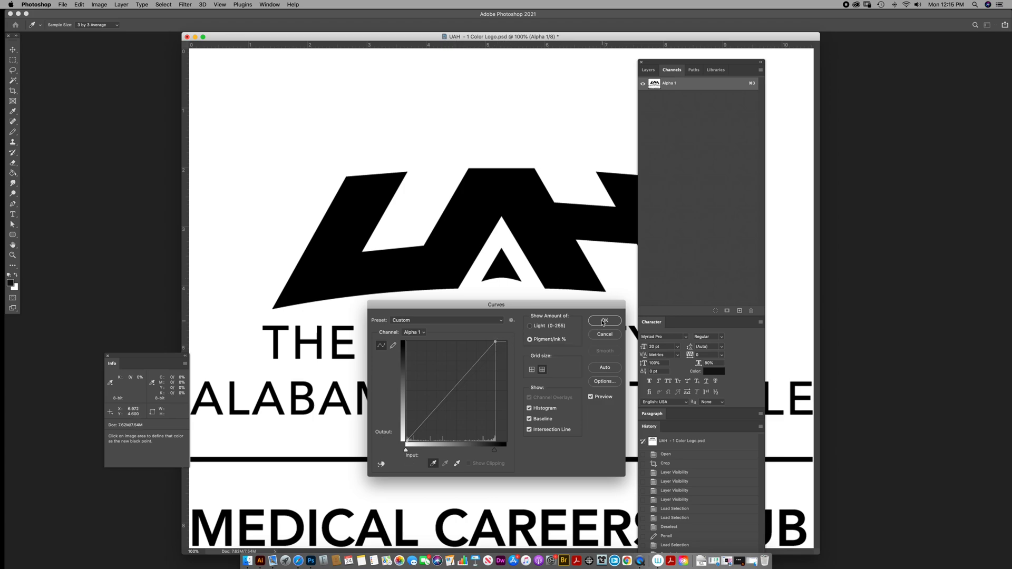
{"action": "left_click", "coordinate": [543, 326]}
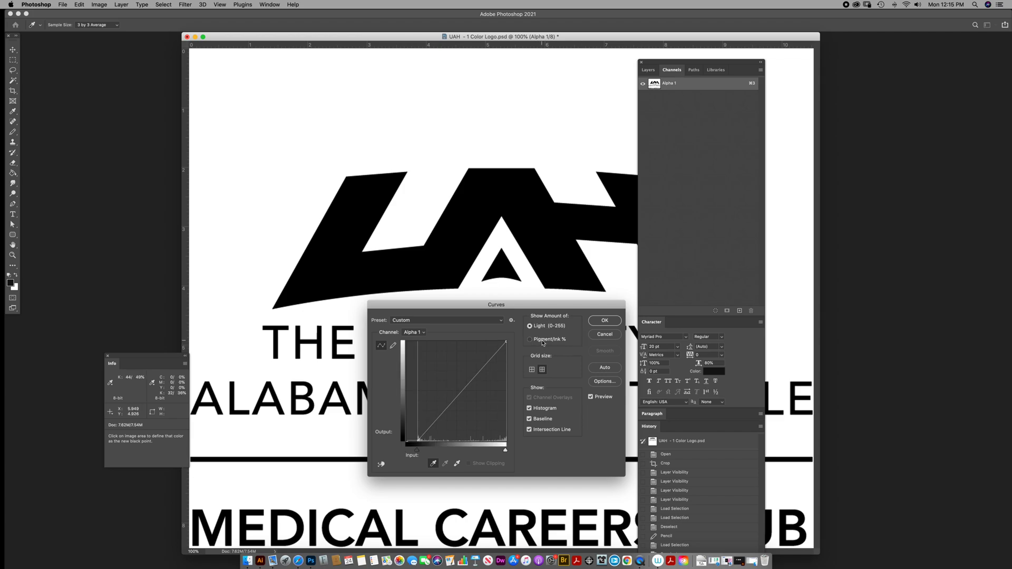
{"action": "left_click", "coordinate": [543, 340]}
{"action": "left_click", "coordinate": [543, 327]}
{"action": "left_click", "coordinate": [543, 340]}
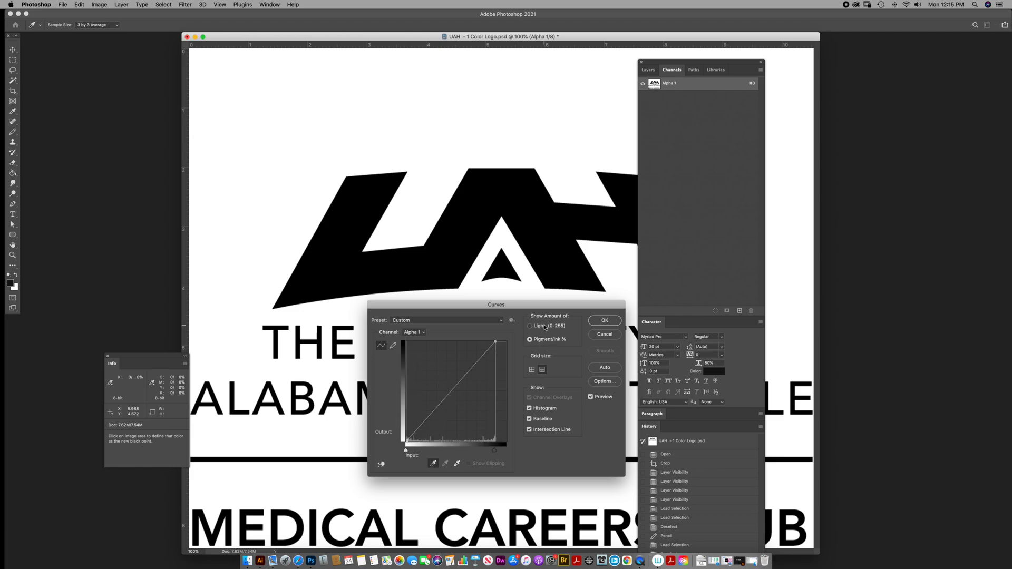
Show the curve as Light (0-255), set the black point to input 28 and output 0, and apply the adjustment
{"action": "left_click", "coordinate": [545, 328]}
{"action": "mouse_move", "coordinate": [418, 441]}
{"action": "left_mouse_down"}
{"action": "mouse_move", "coordinate": [467, 450]}
{"action": "mouse_move", "coordinate": [406, 449]}
{"action": "left_mouse_up"}
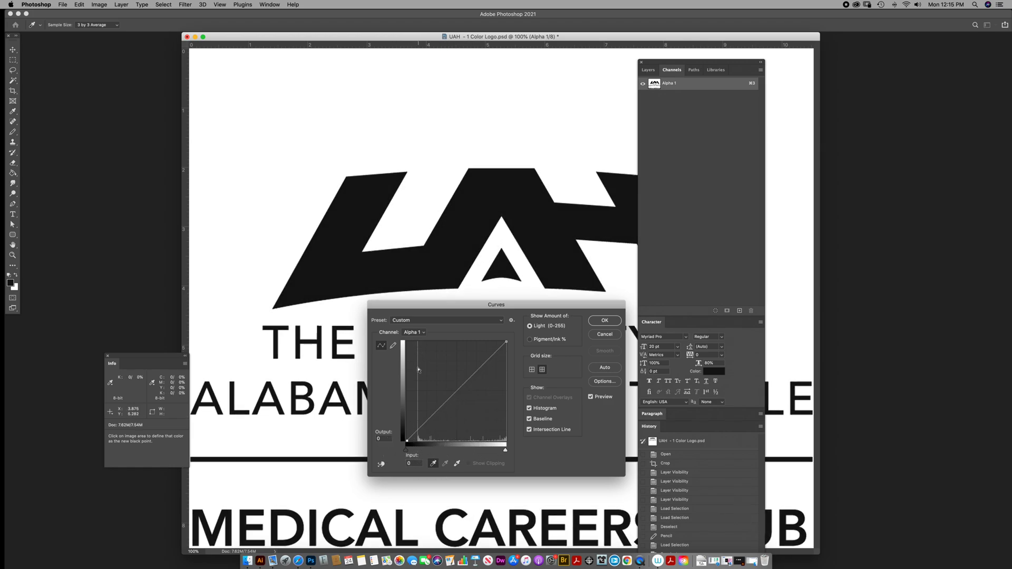
{"action": "left_click_drag", "start_coordinate": [406, 445], "coordinate": [419, 444]}
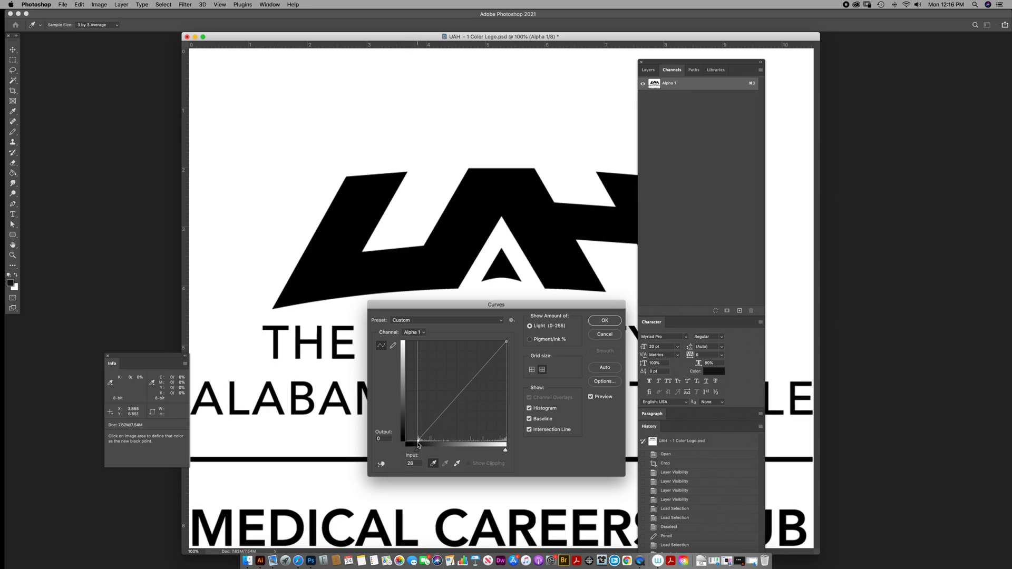
{"action": "left_click", "coordinate": [604, 320]}
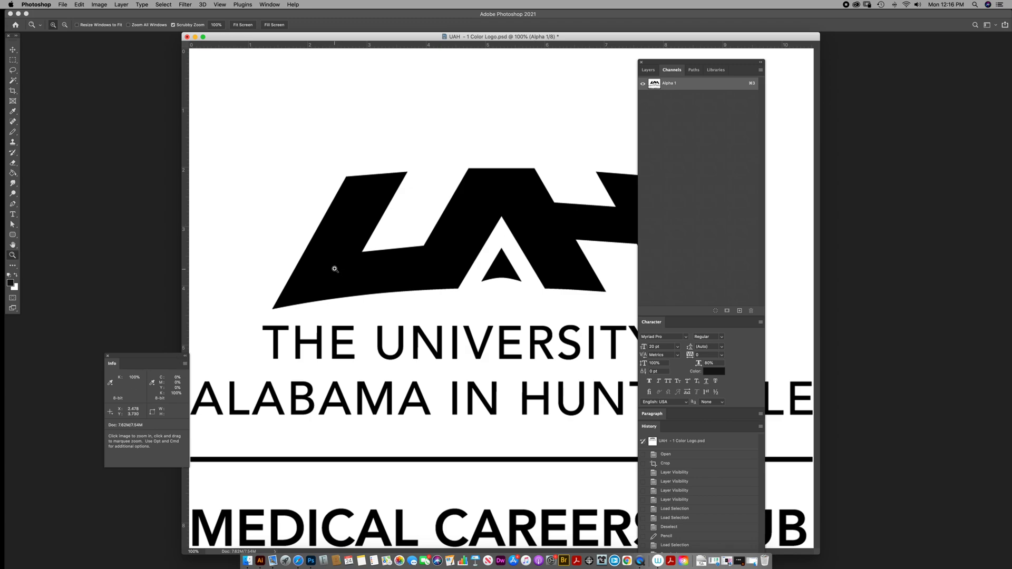
Examine the edges of the lettering in THE UNIVERSITY OF up close, then bring the whole logo back into view
{"action": "left_click", "coordinate": [419, 359]}
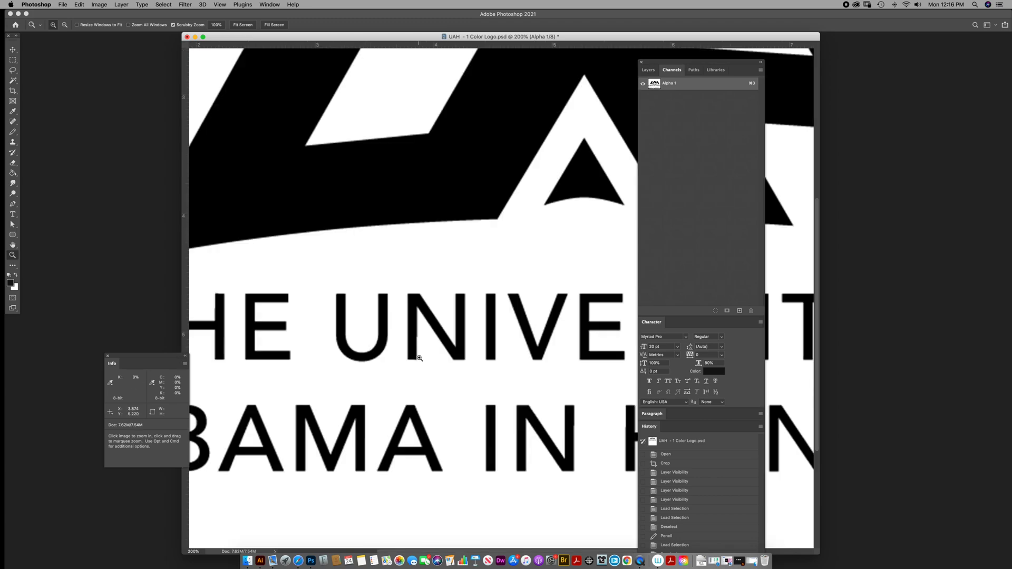
{"action": "left_click", "coordinate": [420, 359]}
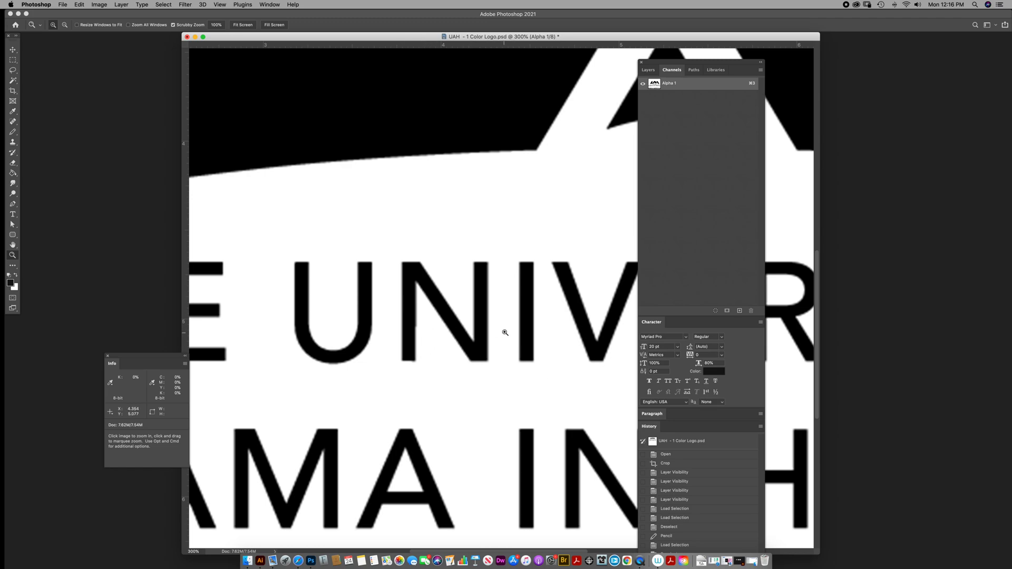
{"action": "left_click", "coordinate": [489, 318], "text": "alt"}
{"action": "left_click", "coordinate": [490, 318], "text": "alt"}
{"action": "left_click", "coordinate": [490, 319], "text": "alt"}
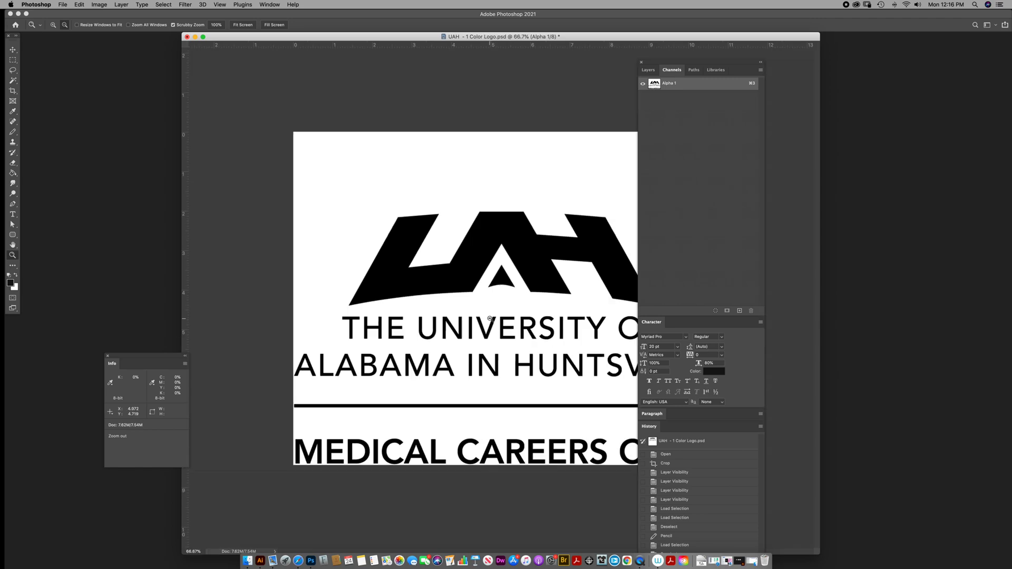
{"action": "left_click_drag", "start_coordinate": [658, 65], "coordinate": [621, 34]}
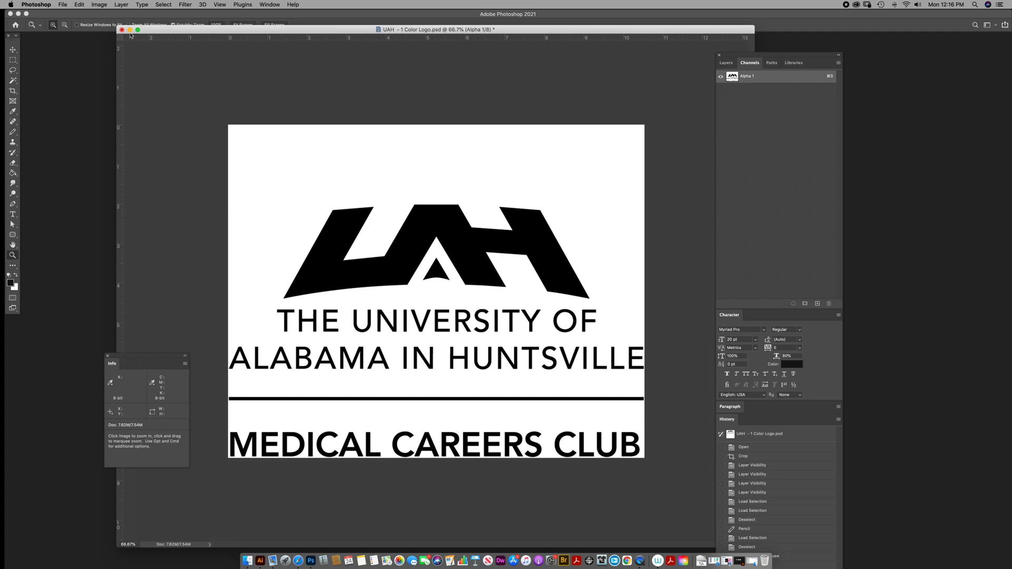
Create a new RGB document with a white background, 13 by 19 inches at 300 pixels per inch
{"action": "left_click", "coordinate": [61, 6]}
{"action": "left_click", "coordinate": [72, 14]}
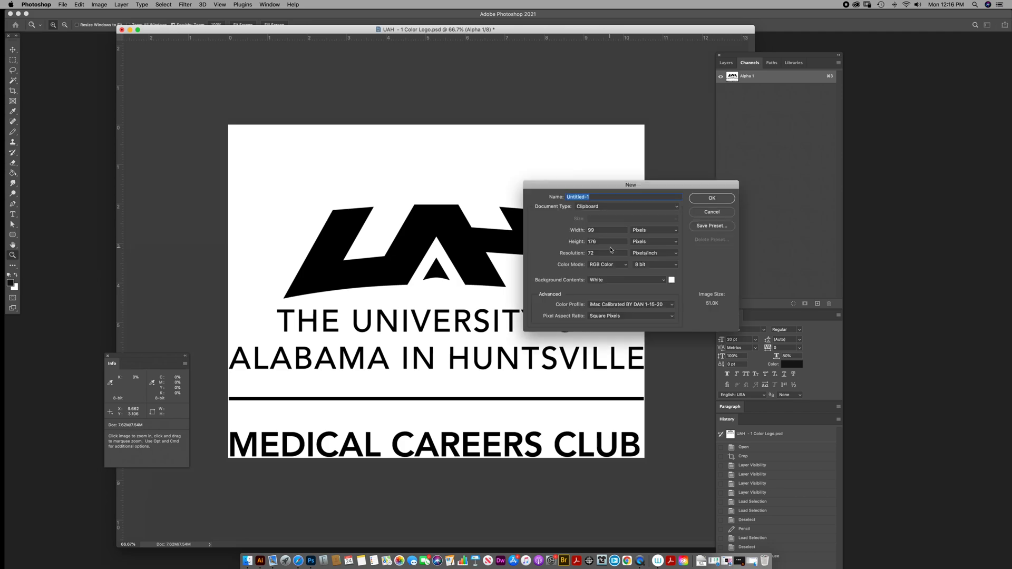
{"action": "double_click", "coordinate": [597, 253]}
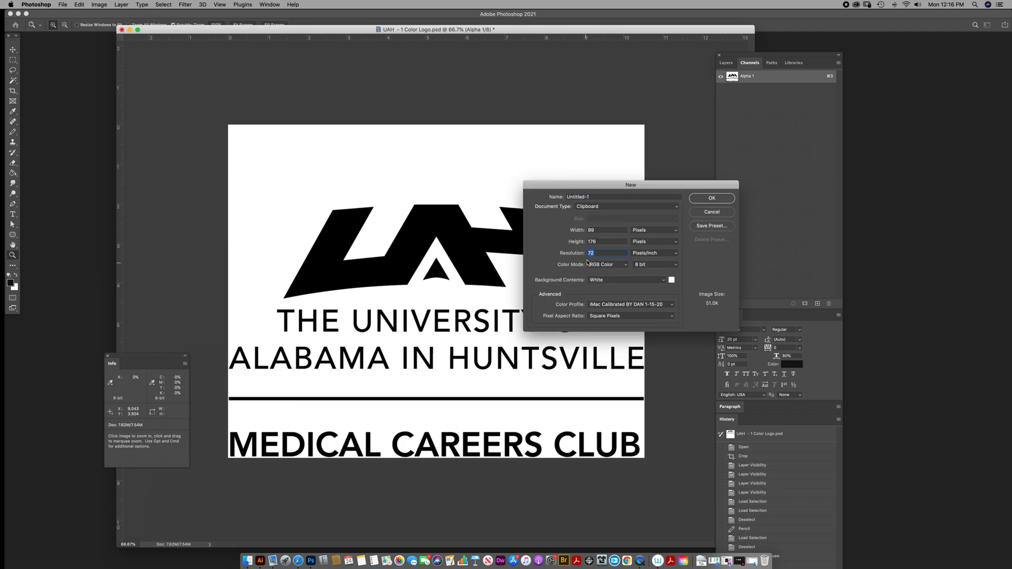
{"action": "left_click", "coordinate": [654, 230]}
{"action": "left_click", "coordinate": [648, 237]}
{"action": "double_click", "coordinate": [606, 230]}
{"action": "type", "text": "13"}
{"action": "key", "text": "Tab"}
{"action": "type", "text": "1"}
{"action": "key", "text": "Tab"}
{"action": "type", "text": "30"}
{"action": "left_click", "coordinate": [712, 197]}
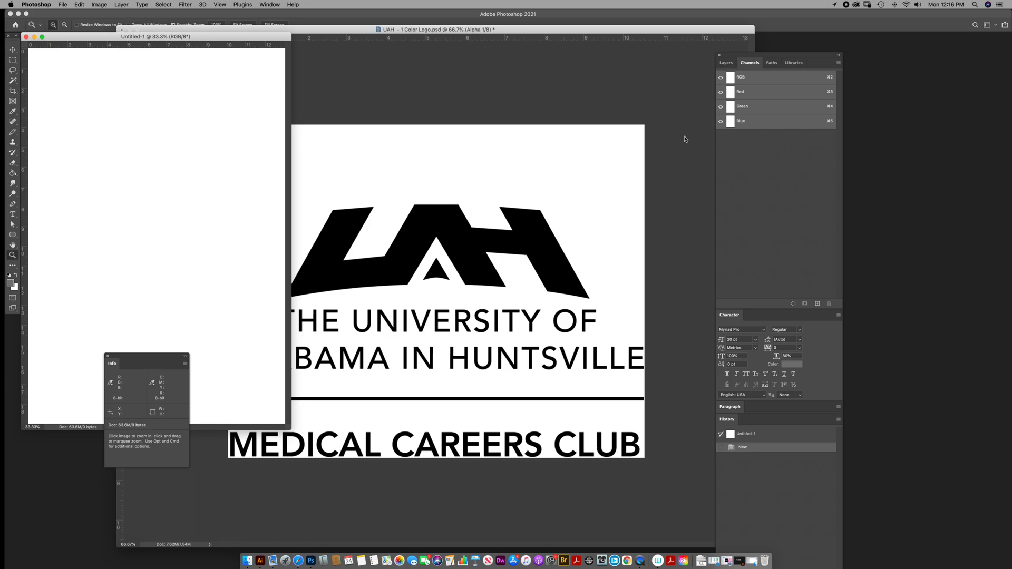
Copy the logo's Alpha 1 channel into the new document and load it as a selection over the RGB composite
{"action": "left_click", "coordinate": [453, 235]}
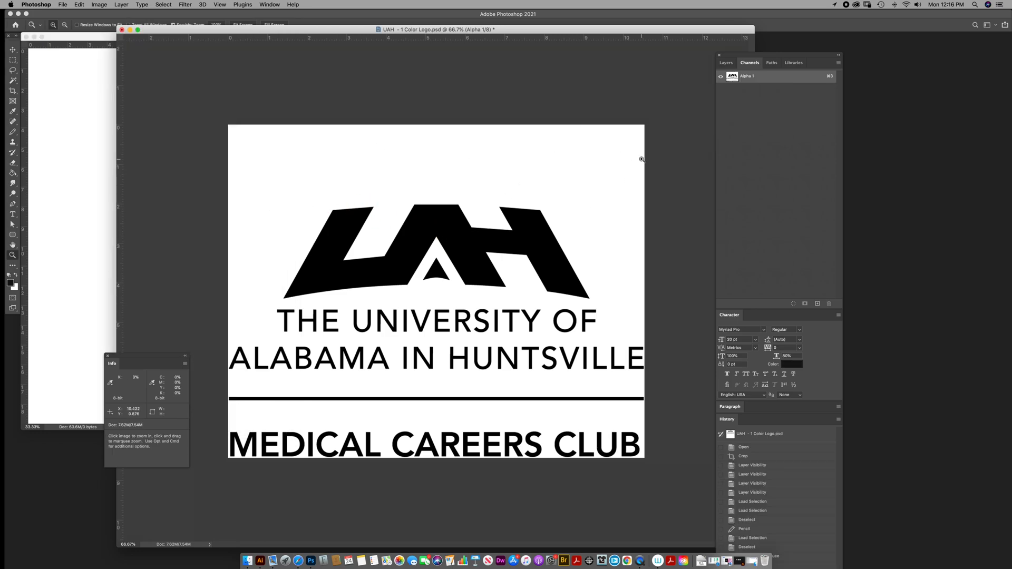
{"action": "left_click_drag", "start_coordinate": [452, 230], "coordinate": [79, 143]}
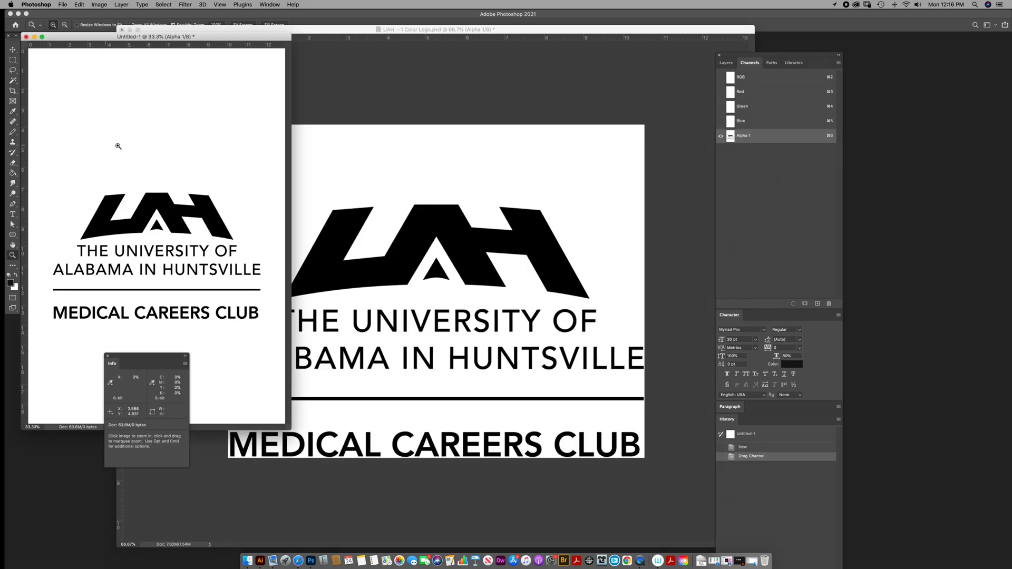
{"action": "left_click", "coordinate": [730, 137], "text": "super"}
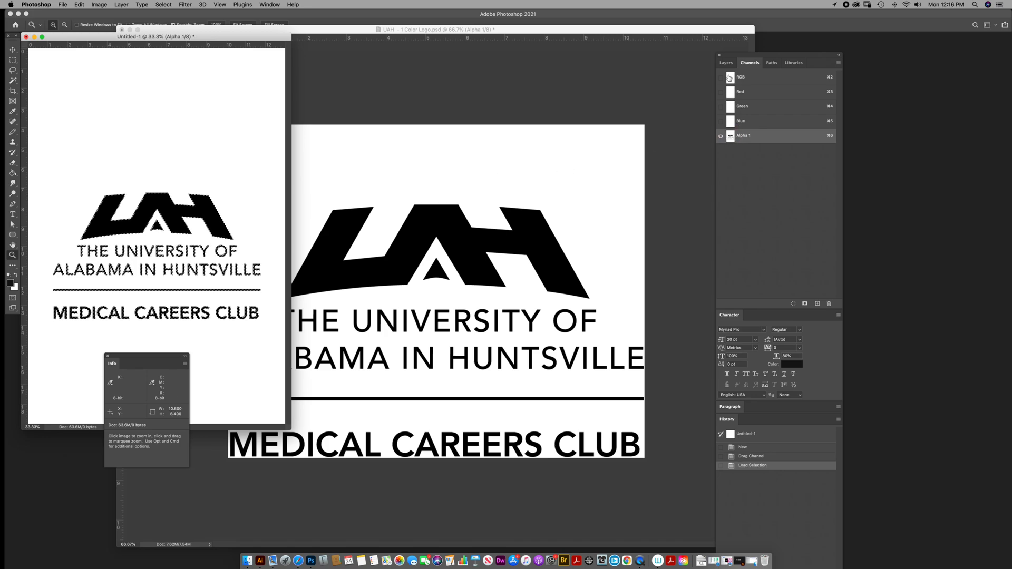
{"action": "key", "text": "super+2"}
Fill the logo selection with black on the Background layer and deselect
{"action": "left_click", "coordinate": [726, 62]}
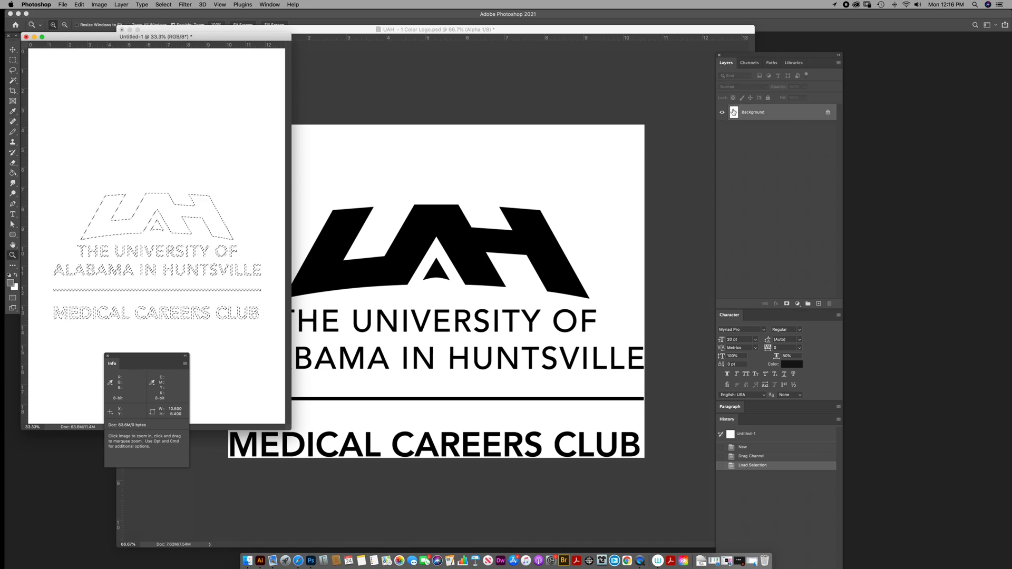
{"action": "key", "text": "x"}
{"action": "key", "text": "x"}
{"action": "key", "text": "alt+BackSpace"}
{"action": "key", "text": "super+d"}
{"action": "left_click", "coordinate": [197, 176]}
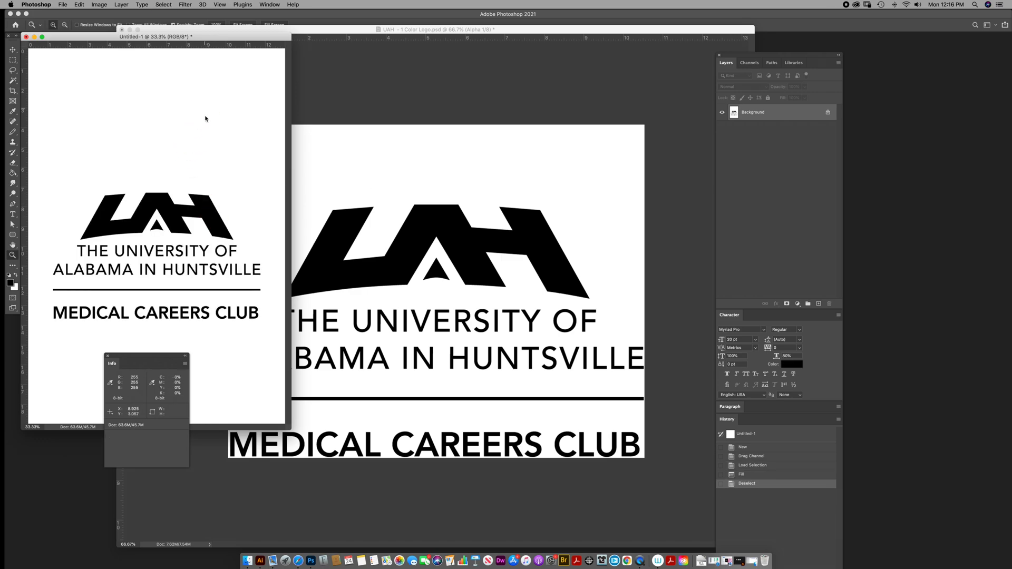
{"action": "left_click", "coordinate": [561, 180]}
{"action": "left_click", "coordinate": [13, 50]}
{"action": "left_click_drag", "start_coordinate": [153, 205], "coordinate": [141, 100]}
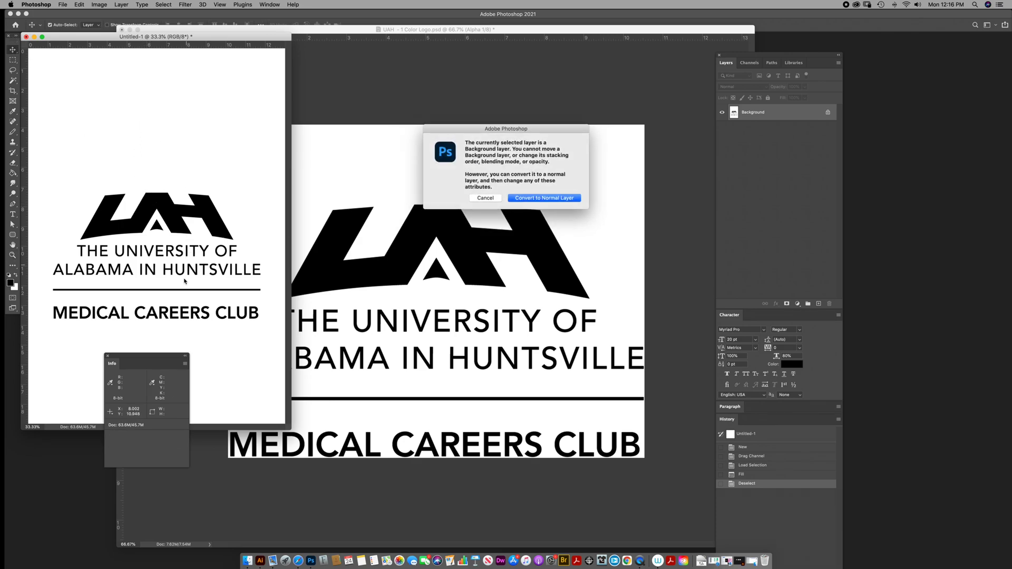
{"action": "left_click", "coordinate": [480, 201]}
{"action": "key", "text": "z"}
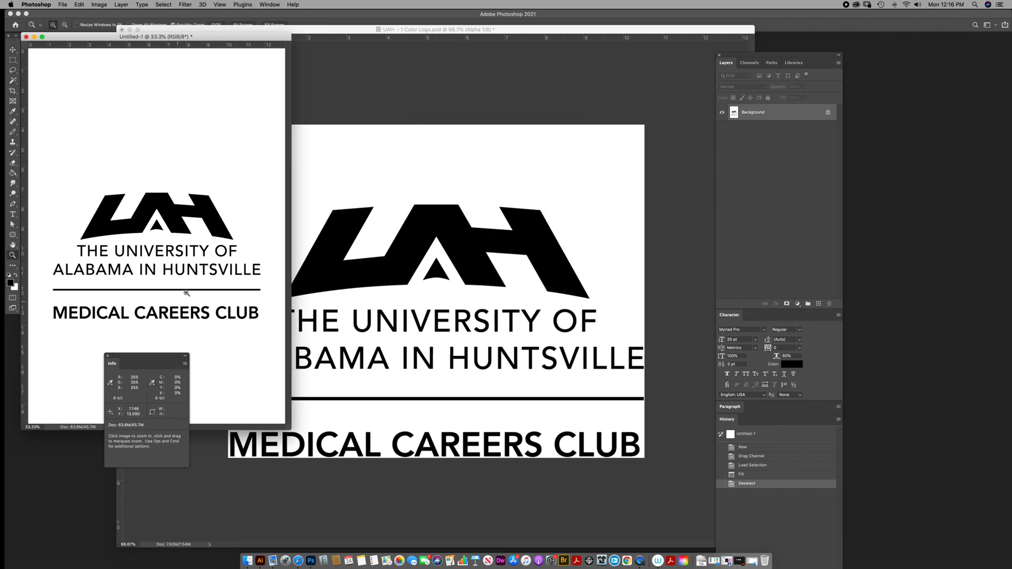
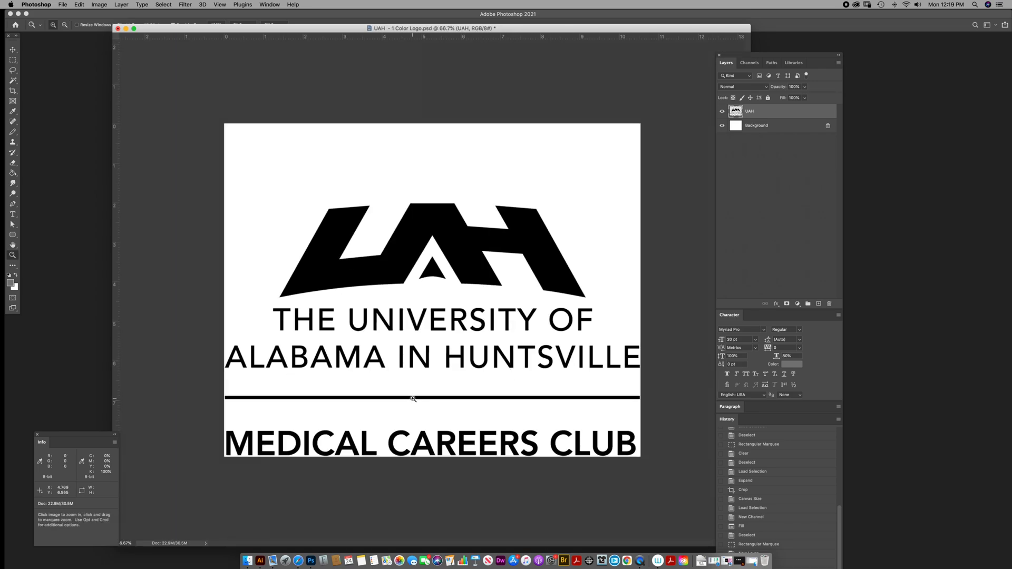
Marquee-select the text lines below the UAH mark and examine the letter edges of UNIVERSITY up close
{"action": "key", "text": "m"}
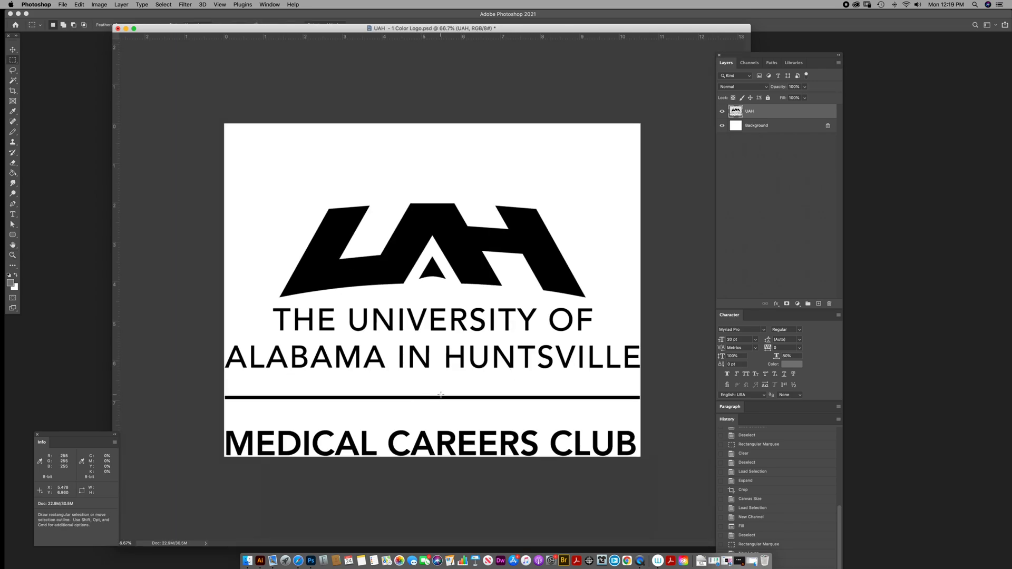
{"action": "left_click_drag", "start_coordinate": [674, 488], "coordinate": [139, 300]}
{"action": "key", "text": "z"}
{"action": "left_click_drag", "start_coordinate": [409, 332], "coordinate": [437, 338]}
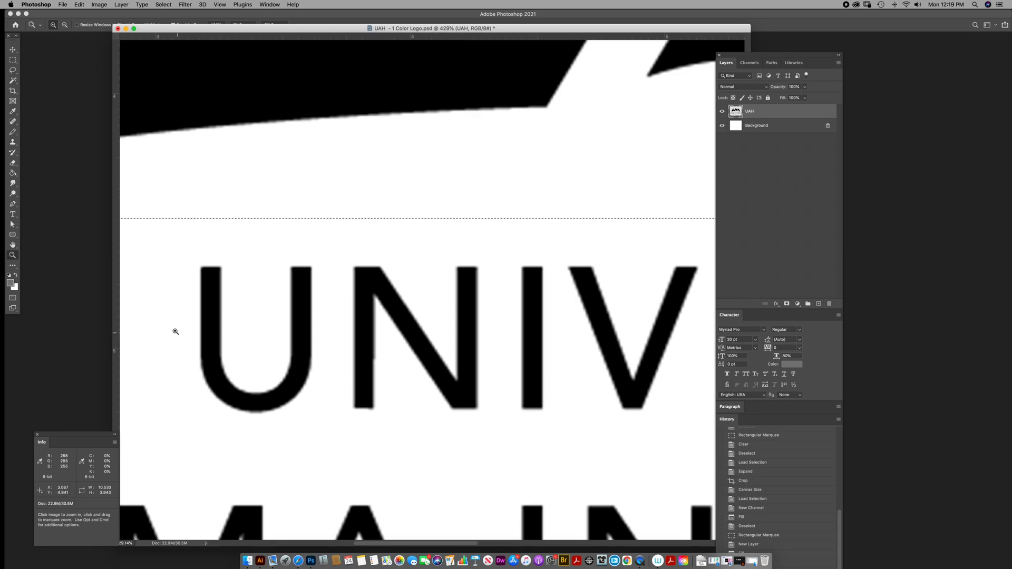
{"action": "left_click_drag", "start_coordinate": [176, 325], "coordinate": [353, 306]}
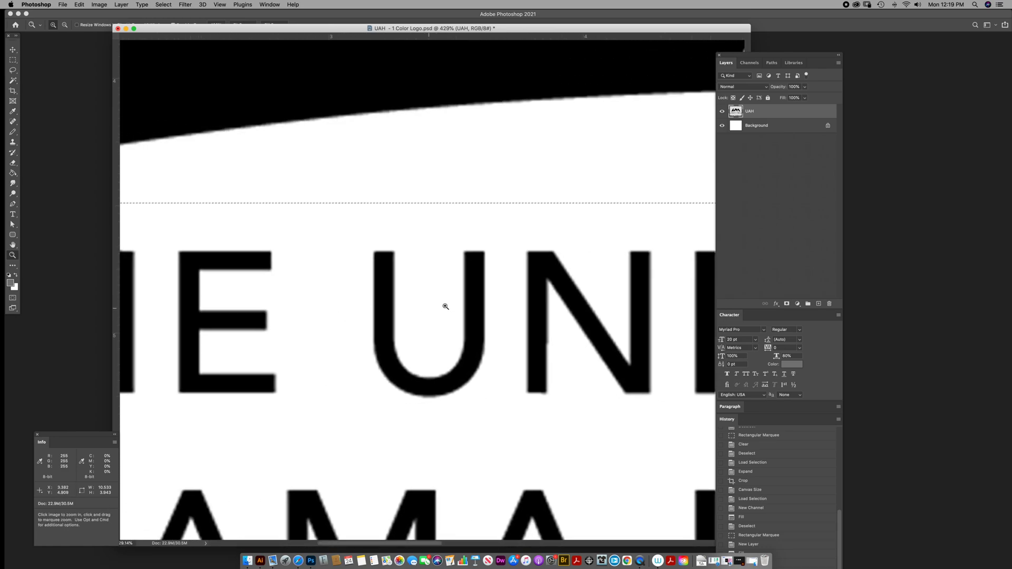
Clear the selection and display only the Alpha 1 channel
{"action": "key", "text": "super+d"}
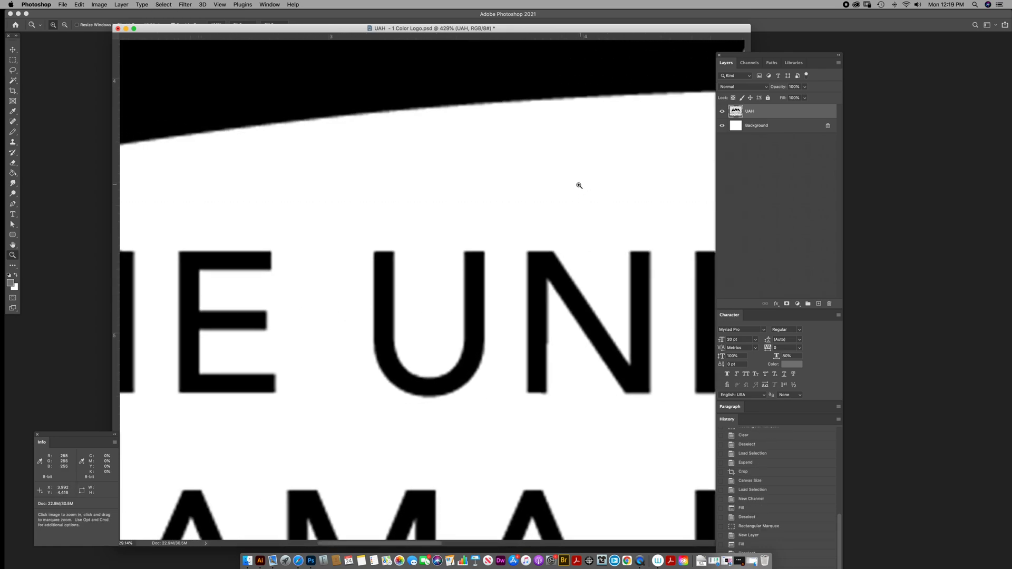
{"action": "left_click", "coordinate": [749, 63]}
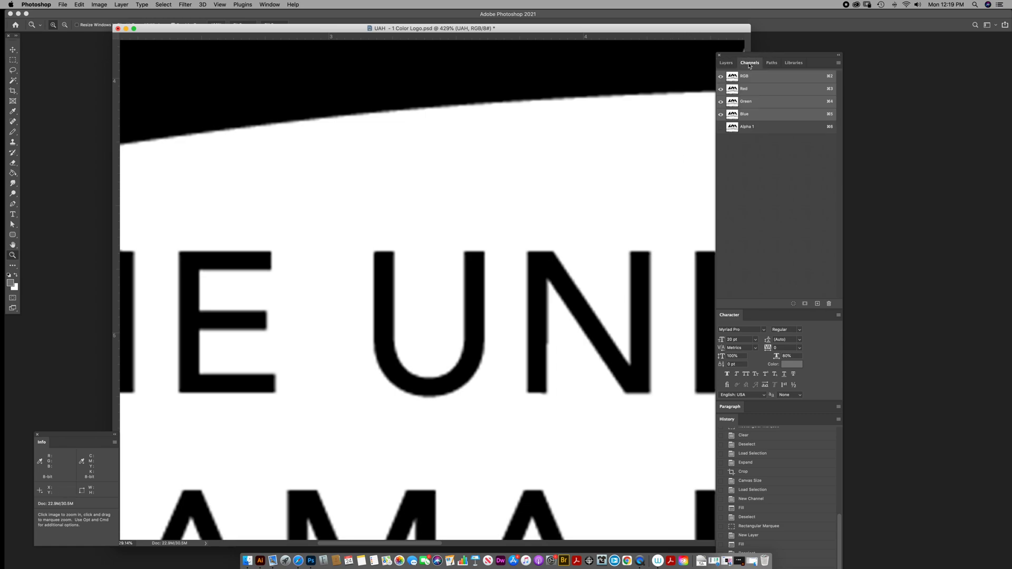
{"action": "left_click", "coordinate": [731, 128]}
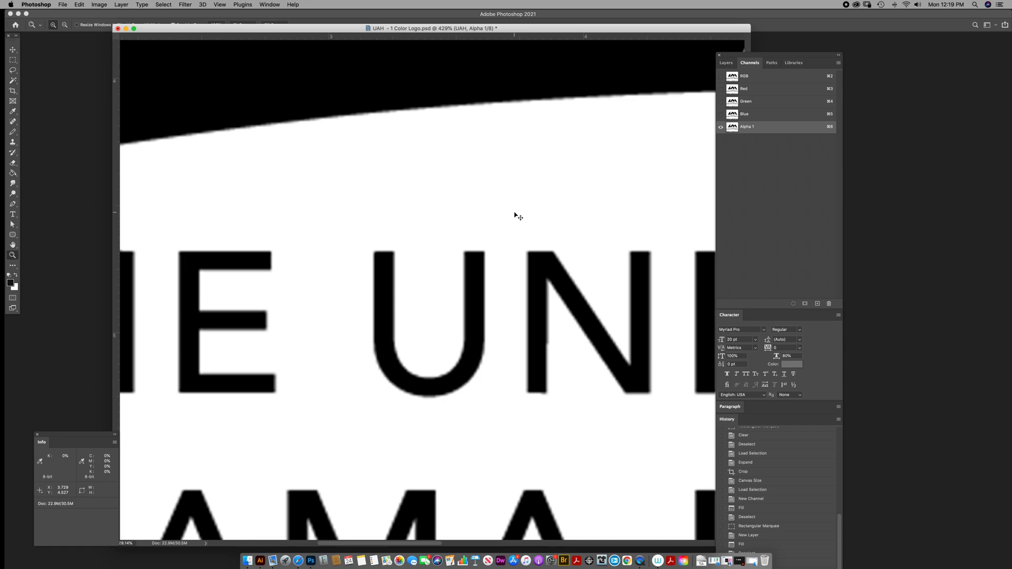
Try a Levels adjustment on the Alpha 1 channel with input black at 144 and input white at 146, and cancel it
{"action": "key", "text": "super+l"}
{"action": "left_click_drag", "start_coordinate": [648, 351], "coordinate": [721, 349]}
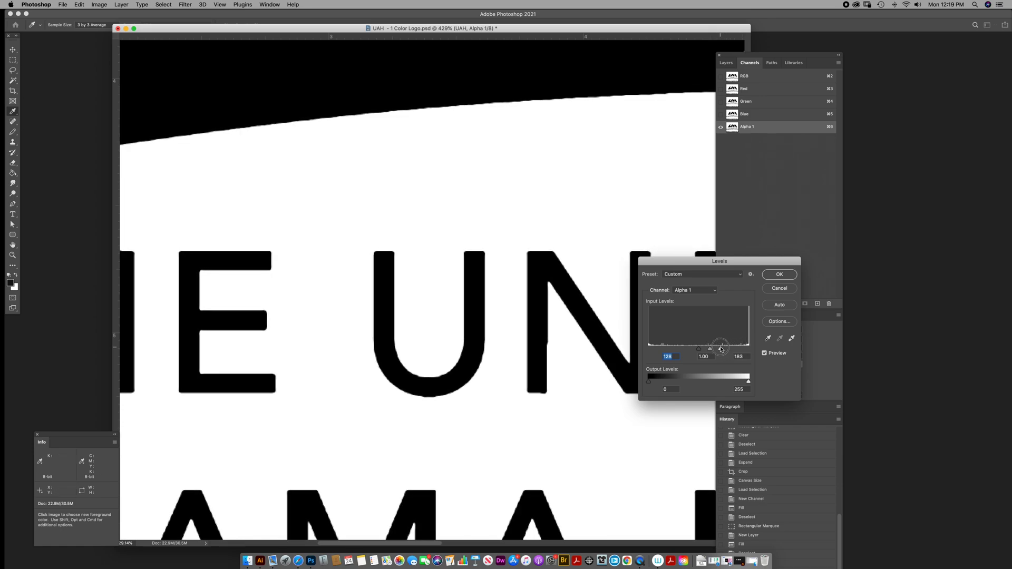
{"action": "key", "text": "super+equal"}
{"action": "key", "text": "super+equal"}
{"action": "key", "text": "super+equal"}
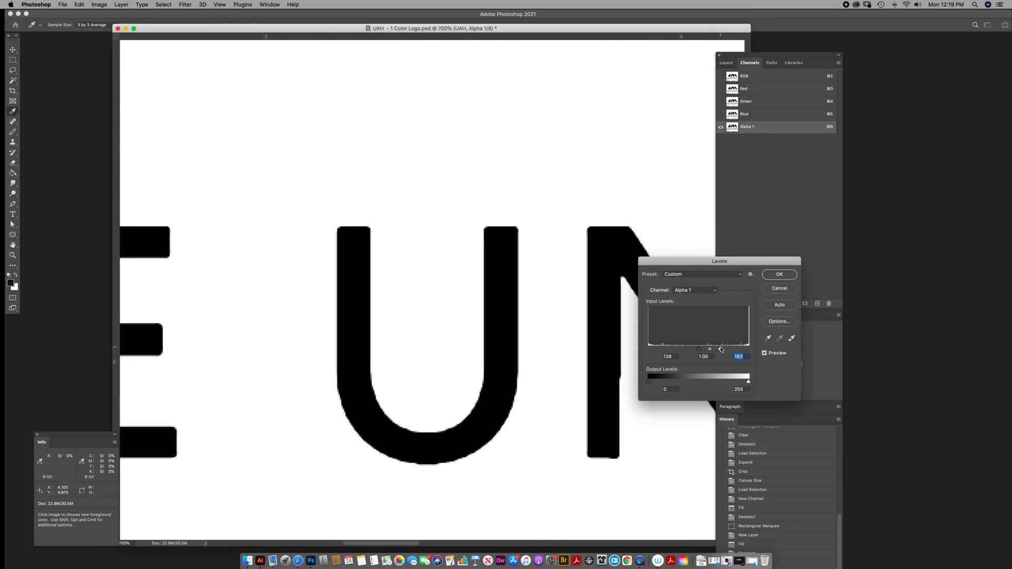
{"action": "mouse_move", "coordinate": [721, 349]}
{"action": "left_mouse_down"}
{"action": "mouse_move", "coordinate": [758, 356]}
{"action": "mouse_move", "coordinate": [667, 349]}
{"action": "mouse_move", "coordinate": [720, 348]}
{"action": "left_mouse_up"}
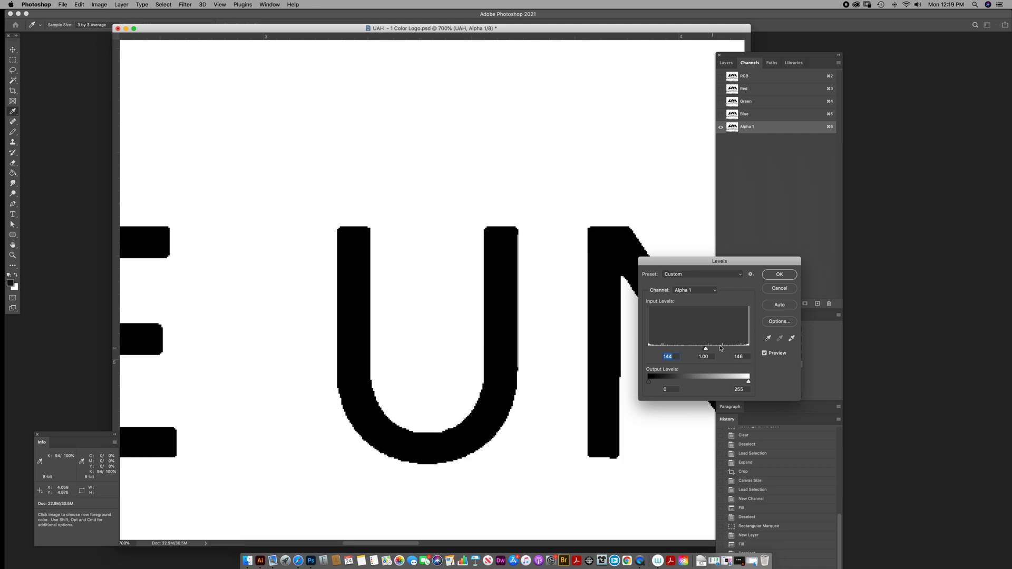
{"action": "left_click", "coordinate": [779, 288]}
Apply Levels to the Alpha 1 channel with the black input at 153 and the white input at 155
{"action": "left_click_drag", "start_coordinate": [644, 330], "coordinate": [408, 279]}
{"action": "key", "text": "super+l"}
{"action": "left_click_drag", "start_coordinate": [749, 350], "coordinate": [583, 340]}
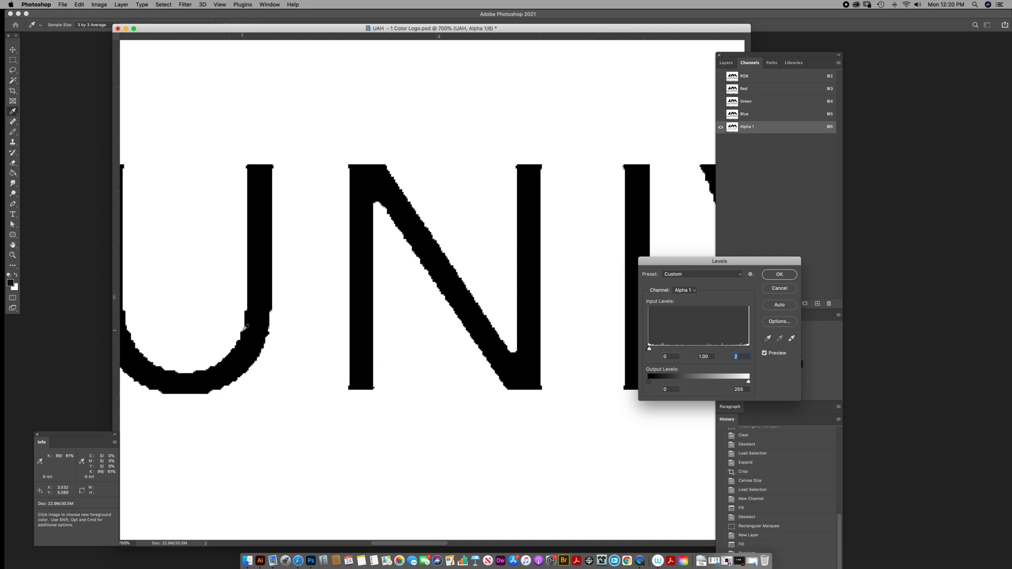
{"action": "left_click_drag", "start_coordinate": [245, 328], "coordinate": [558, 340]}
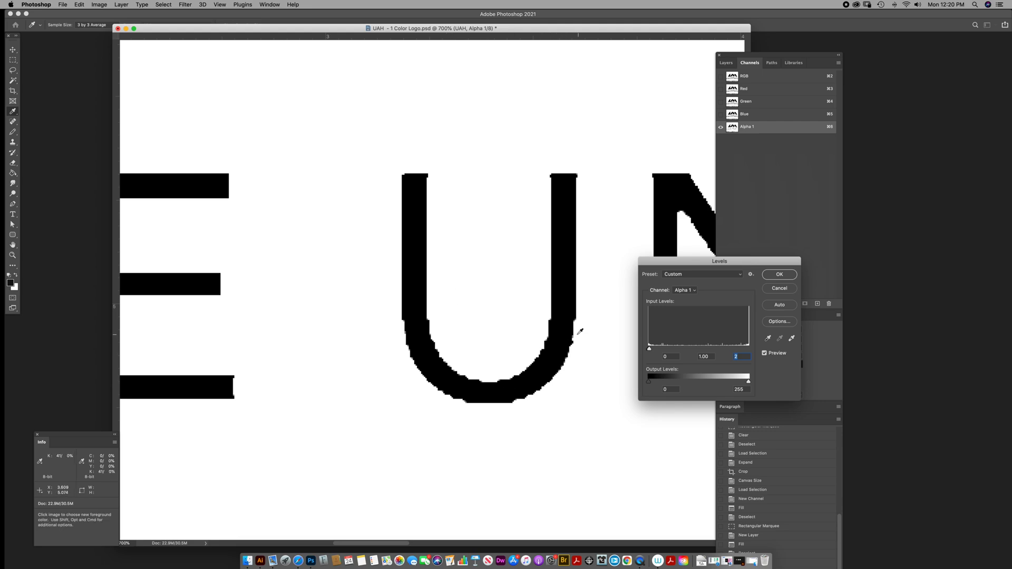
{"action": "type", "text": "255"}
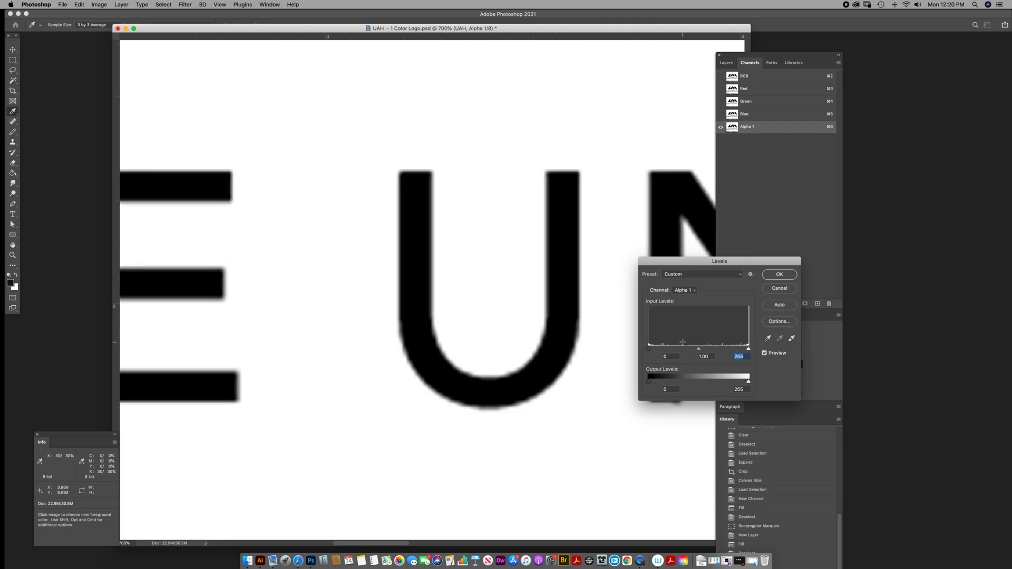
{"action": "left_click_drag", "start_coordinate": [648, 350], "coordinate": [692, 349]}
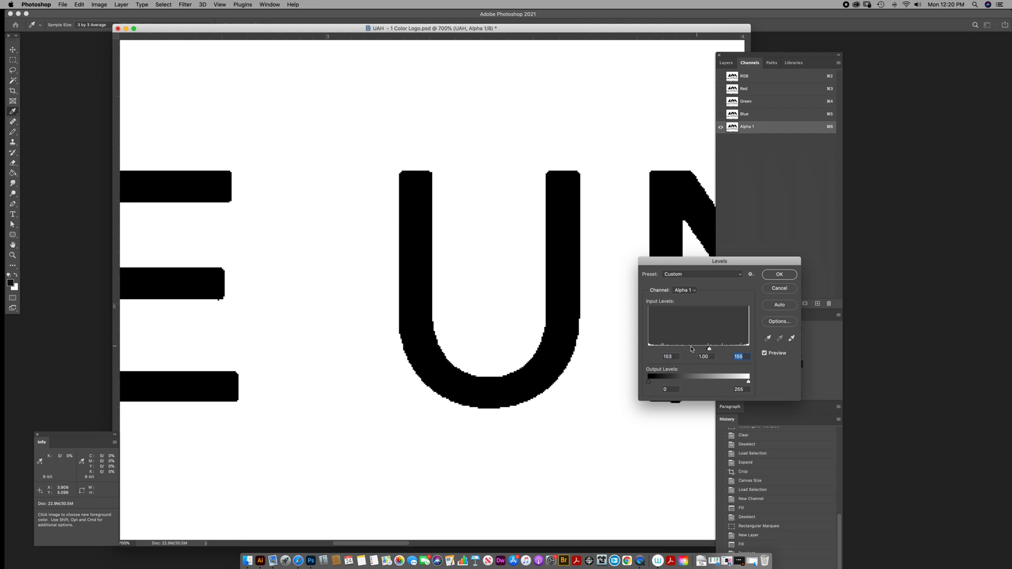
{"action": "left_click", "coordinate": [776, 278]}
Examine the whole logo, then the edges of the N and H in IN HUNTSVILLE up close
{"action": "left_click", "coordinate": [467, 299], "text": "alt"}
{"action": "left_click", "coordinate": [467, 299], "text": "alt"}
{"action": "left_click", "coordinate": [467, 298], "text": "alt"}
{"action": "left_click", "coordinate": [467, 298], "text": "alt"}
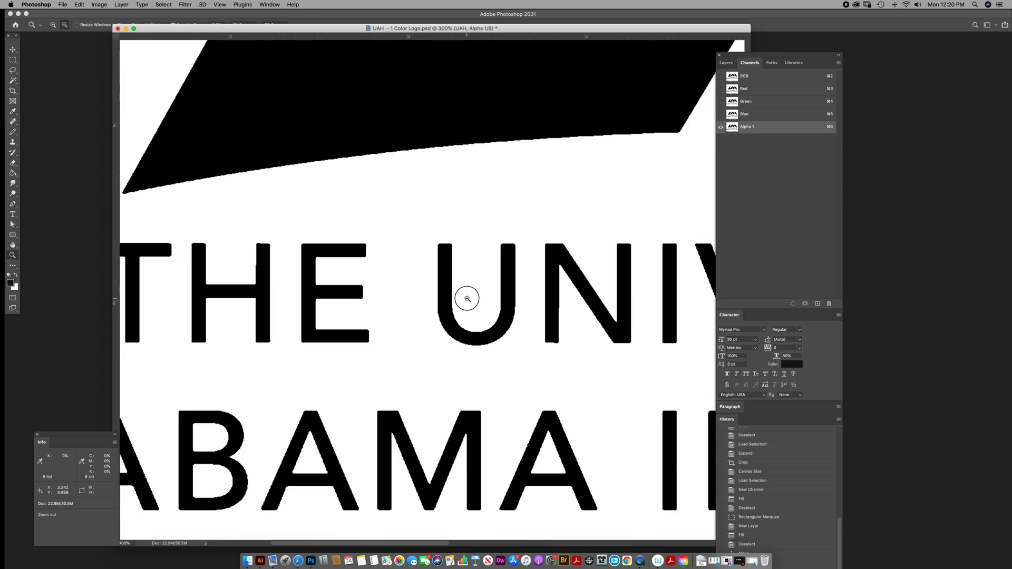
{"action": "left_click", "coordinate": [467, 299], "text": "alt"}
{"action": "left_click", "coordinate": [467, 298], "text": "alt"}
{"action": "left_click", "coordinate": [465, 291], "text": "alt"}
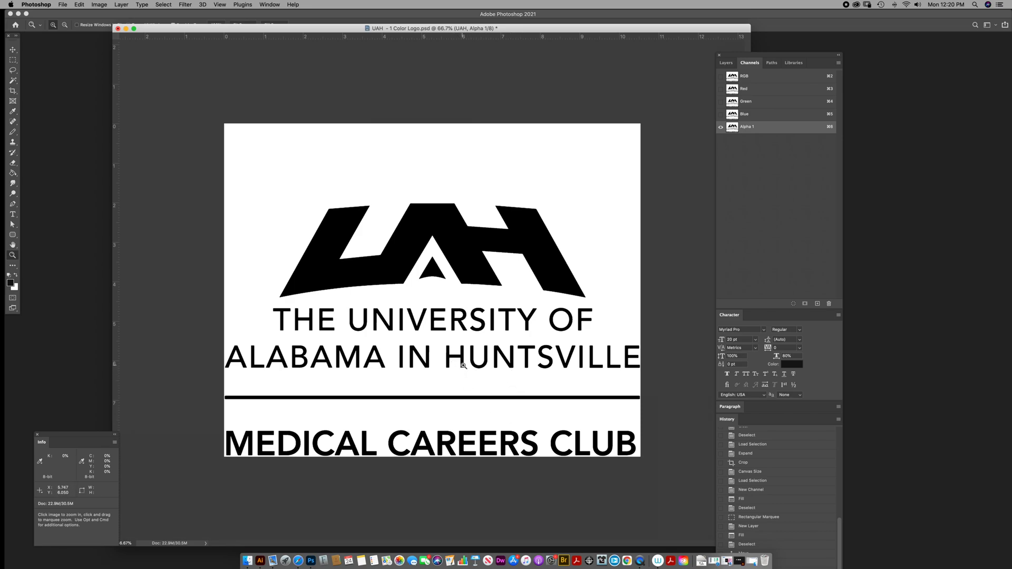
{"action": "left_click_drag", "start_coordinate": [446, 357], "coordinate": [522, 364]}
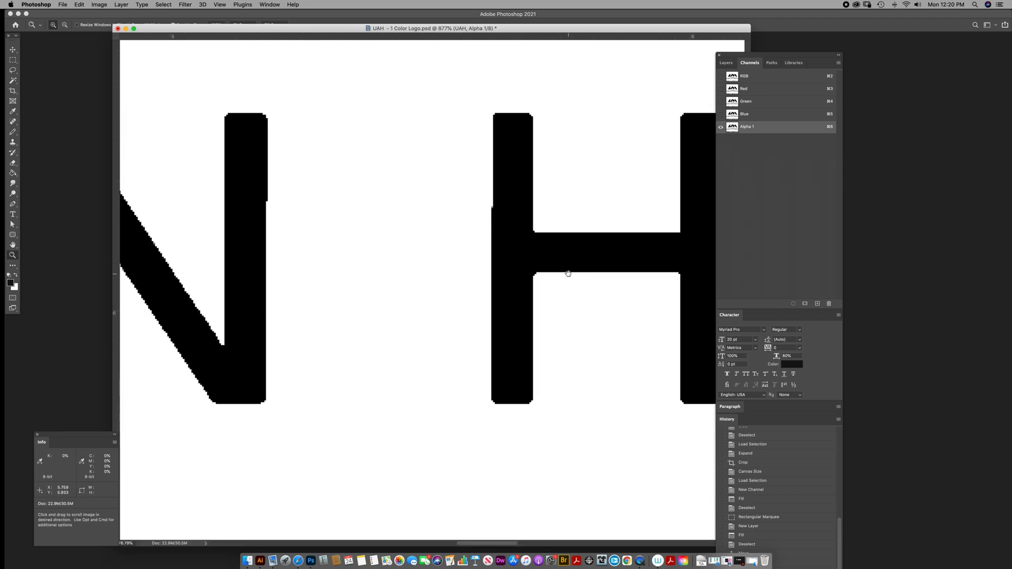
{"action": "scroll", "coordinate": [490, 327], "scroll_direction": "right", "scroll_amount": 5}
{"action": "scroll", "coordinate": [491, 327], "scroll_direction": "up", "scroll_amount": 2}
Draw a test stroke with the Pencil tool in the white space between the N and H, and undo it
{"action": "key", "text": "b"}
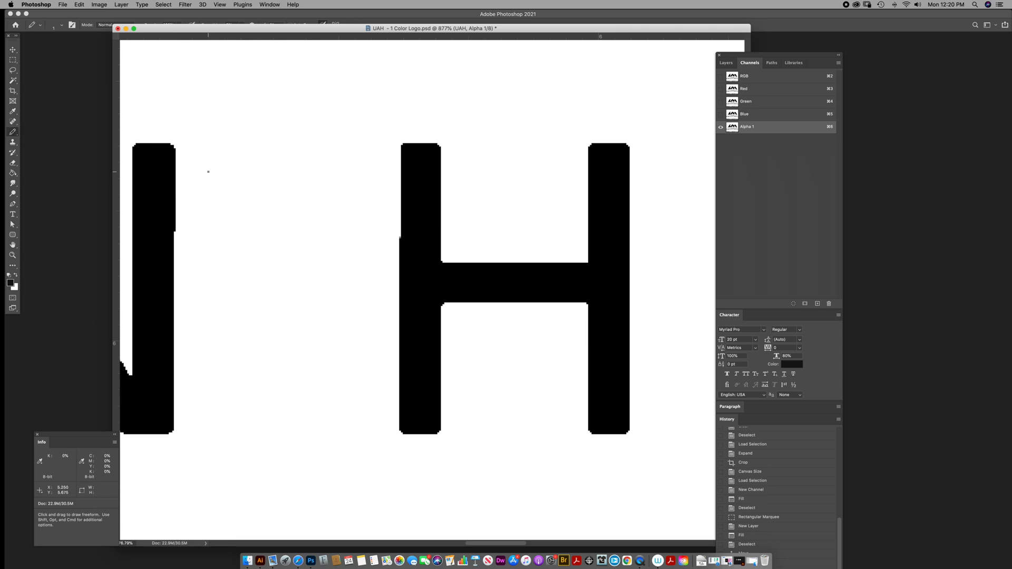
{"action": "mouse_move", "coordinate": [220, 174]}
{"action": "left_mouse_down"}
{"action": "mouse_move", "coordinate": [279, 131]}
{"action": "mouse_move", "coordinate": [281, 168]}
{"action": "left_mouse_up"}
{"action": "key", "text": "super+z"}
{"action": "key", "text": "super+z"}
Paint a comparison stroke between the N and H with a much smaller Brush, and undo it
{"action": "left_click_drag", "start_coordinate": [12, 132], "coordinate": [39, 134]}
{"action": "left_click", "coordinate": [40, 134]}
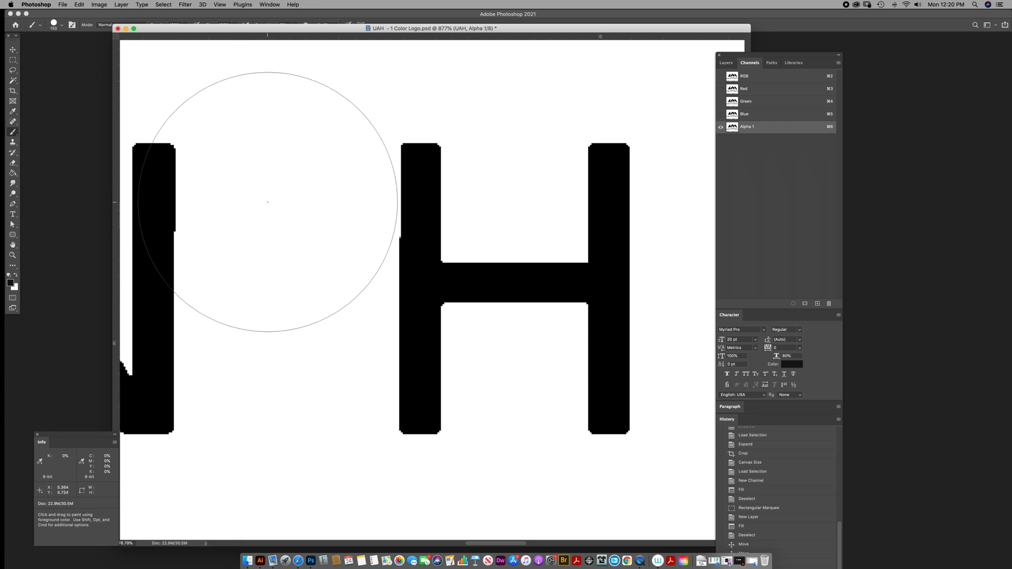
{"action": "key", "text": "["}
{"action": "key", "text": "["}
{"action": "key", "text": "["}
{"action": "key", "text": "["}
{"action": "key", "text": "["}
{"action": "key", "text": "["}
{"action": "key", "text": "["}
{"action": "key", "text": "["}
{"action": "key", "text": "["}
{"action": "key", "text": "["}
{"action": "key", "text": "["}
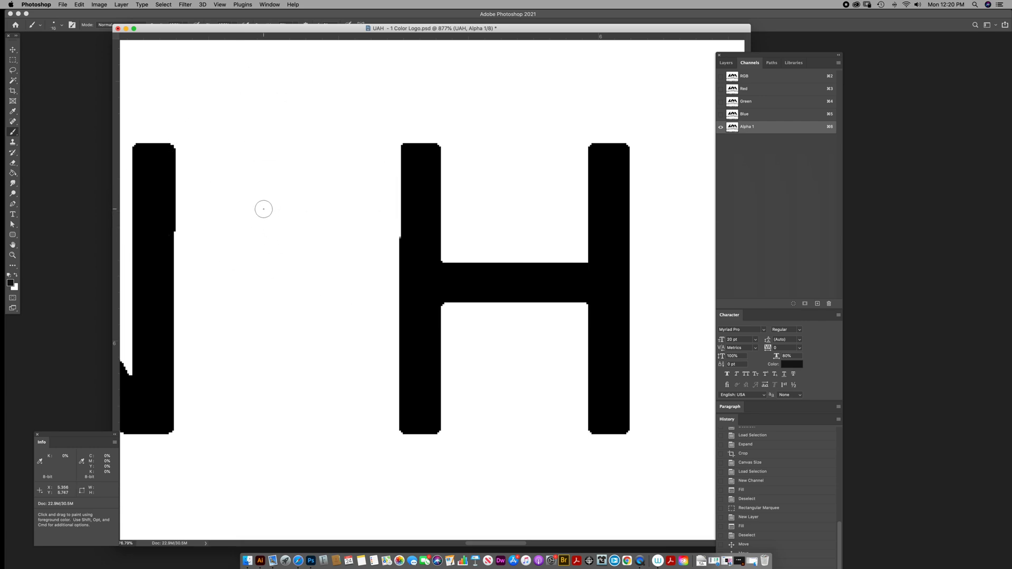
{"action": "mouse_move", "coordinate": [262, 209]}
{"action": "left_mouse_down"}
{"action": "mouse_move", "coordinate": [342, 194]}
{"action": "mouse_move", "coordinate": [294, 203]}
{"action": "left_mouse_up"}
{"action": "key", "text": "super+z"}
Draw test strokes with the Pencil tool between the N and H, undoing the first and keeping the second zigzag
{"action": "right_click", "coordinate": [12, 132]}
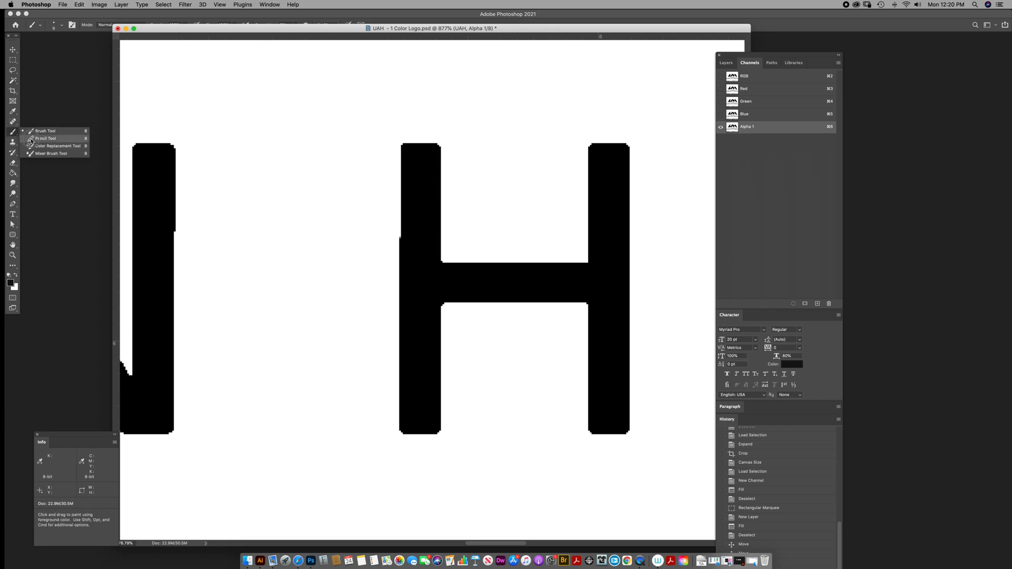
{"action": "left_click", "coordinate": [53, 140]}
{"action": "mouse_move", "coordinate": [235, 233]}
{"action": "left_mouse_down"}
{"action": "mouse_move", "coordinate": [286, 197]}
{"action": "mouse_move", "coordinate": [262, 219]}
{"action": "mouse_move", "coordinate": [284, 217]}
{"action": "mouse_move", "coordinate": [284, 230]}
{"action": "mouse_move", "coordinate": [316, 213]}
{"action": "left_mouse_up"}
{"action": "key", "text": "super+z"}
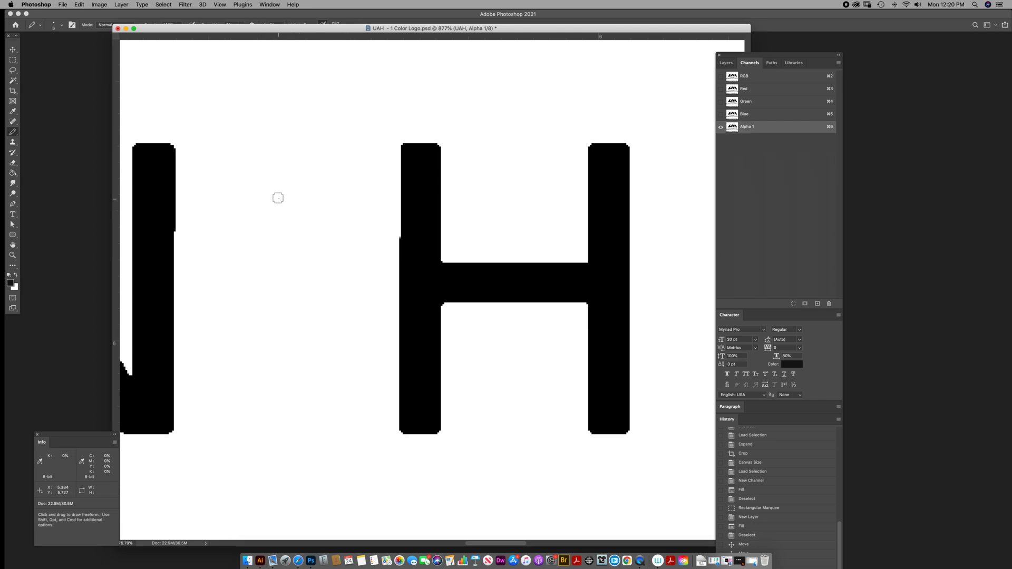
{"action": "mouse_move", "coordinate": [301, 157]}
{"action": "left_mouse_down"}
{"action": "mouse_move", "coordinate": [274, 211]}
{"action": "mouse_move", "coordinate": [298, 244]}
{"action": "left_mouse_up"}
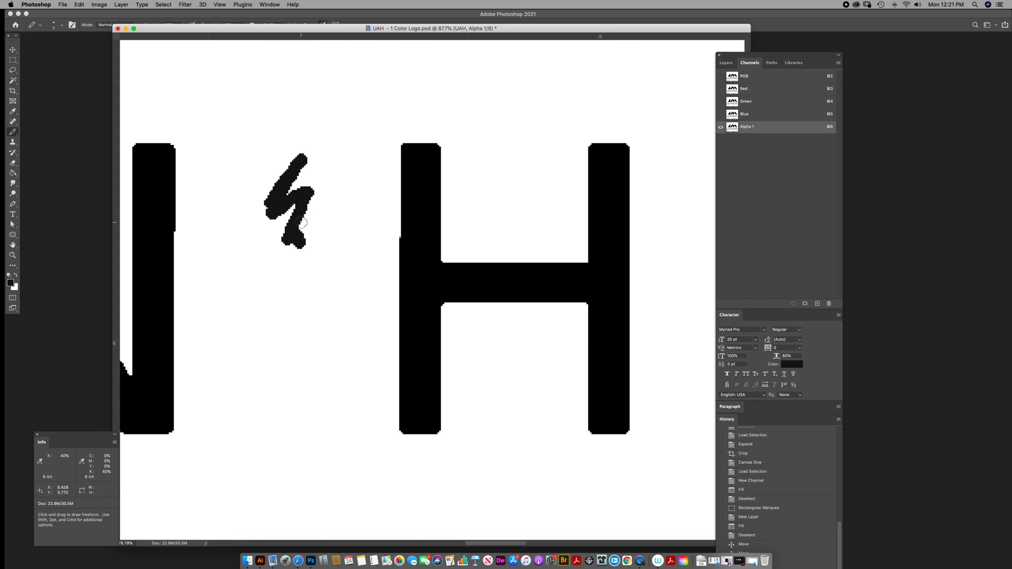
{"action": "scroll", "coordinate": [381, 283], "scroll_direction": "left", "scroll_amount": 5}
{"action": "scroll", "coordinate": [382, 283], "scroll_direction": "up", "scroll_amount": 2}
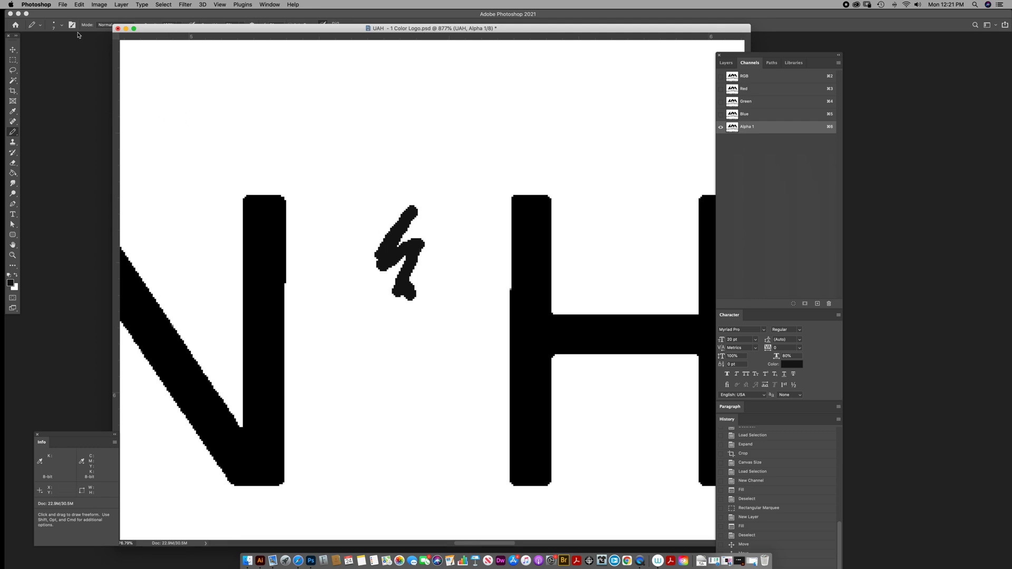
Resample the image to a resolution of 600 pixels/inch with Nearest Neighbor (hard edges)
{"action": "left_click", "coordinate": [99, 6]}
{"action": "mouse_move", "coordinate": [101, 14]}
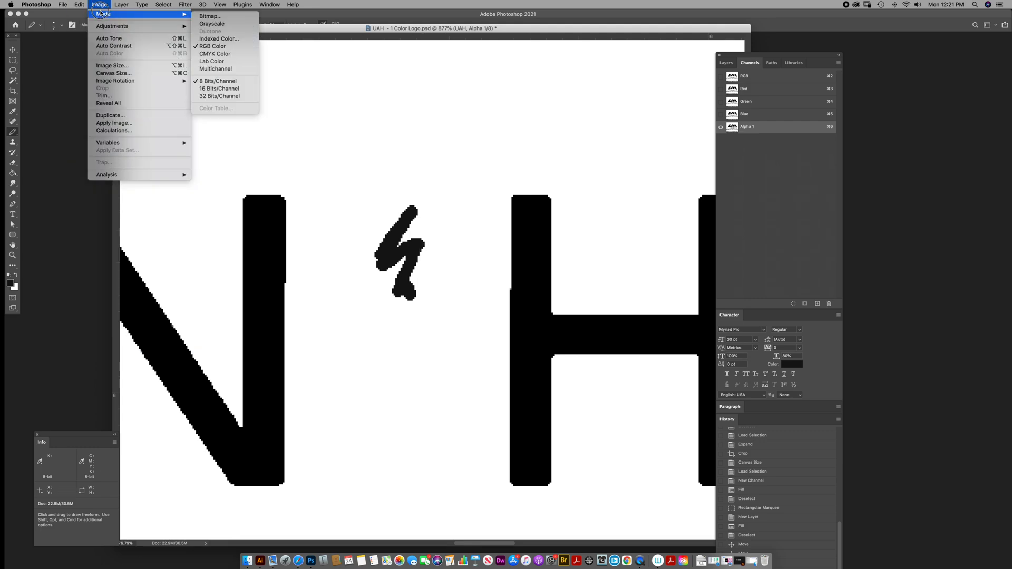
{"action": "left_click", "coordinate": [111, 66]}
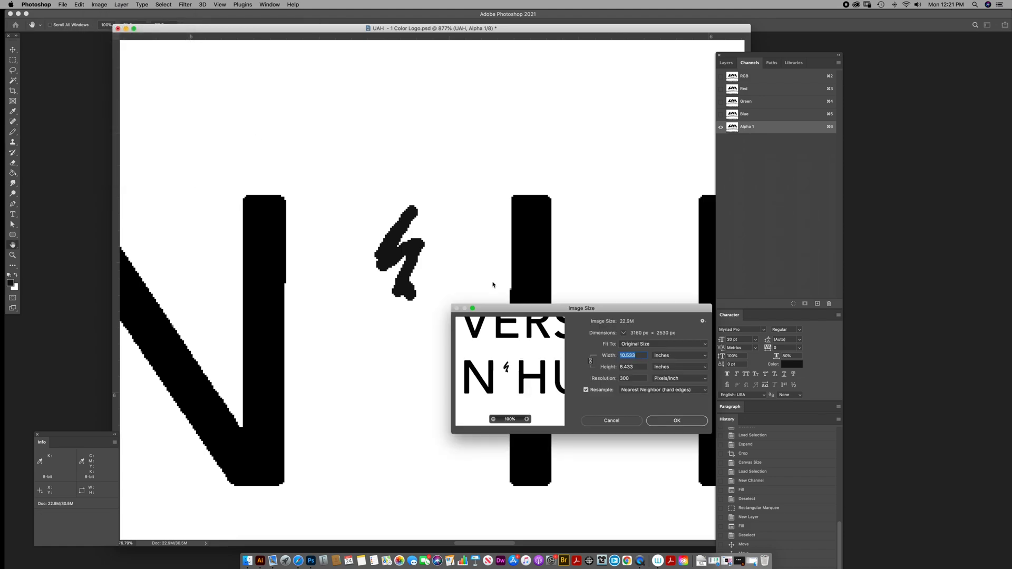
{"action": "double_click", "coordinate": [623, 379]}
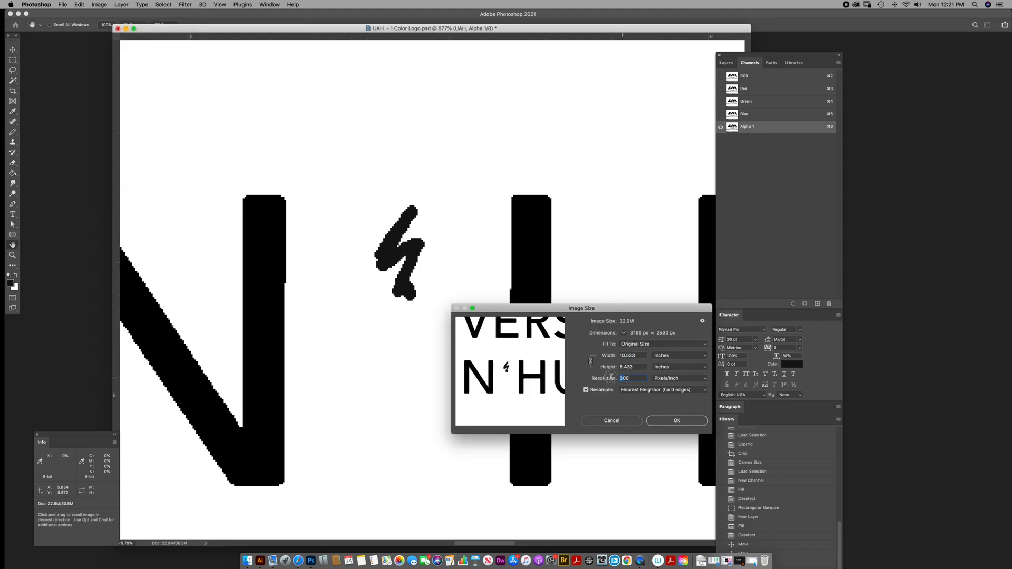
{"action": "type", "text": "600"}
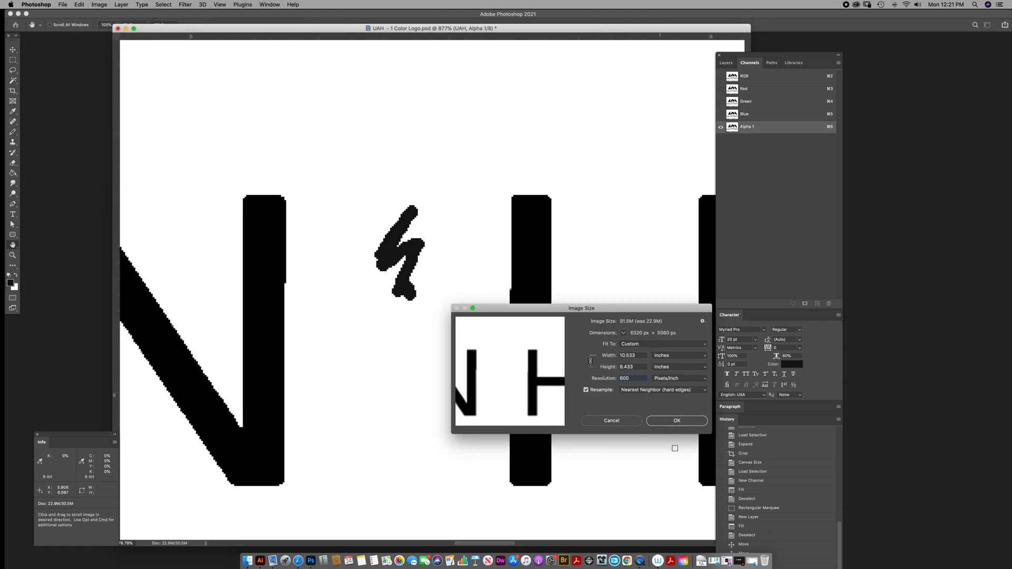
{"action": "left_click", "coordinate": [676, 421]}
Examine the resampled logo as a whole, then the zigzag test stroke between the N and H up close
{"action": "key", "text": "z"}
{"action": "left_click", "coordinate": [487, 319], "text": "alt"}
{"action": "left_click", "coordinate": [487, 319], "text": "alt"}
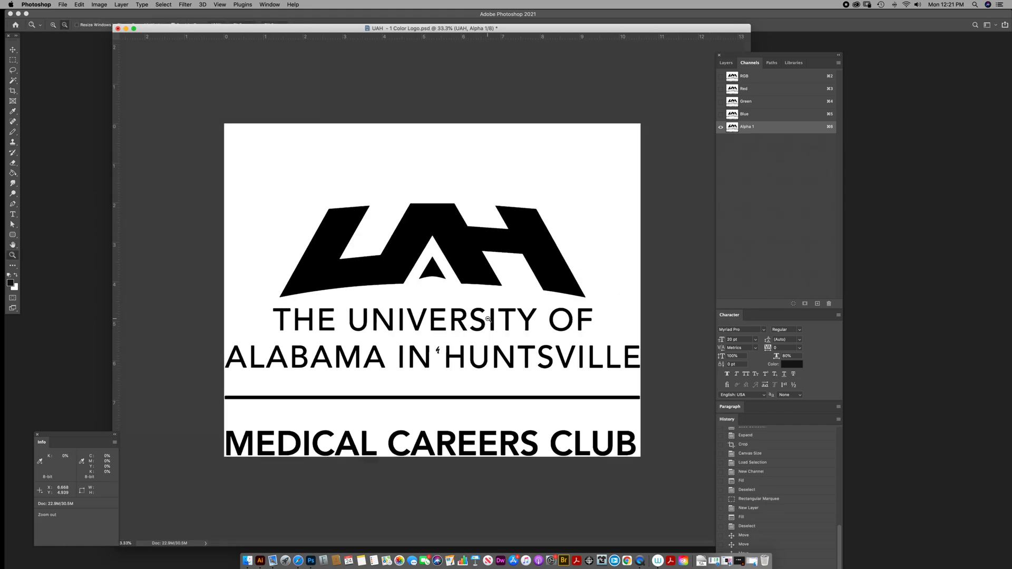
{"action": "left_click", "coordinate": [431, 297]}
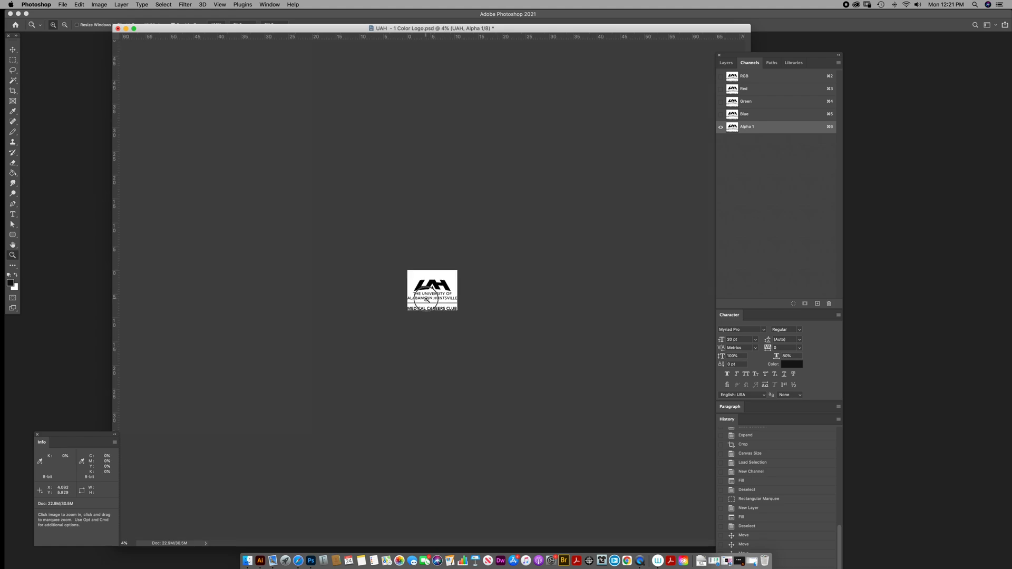
{"action": "left_click", "coordinate": [425, 306]}
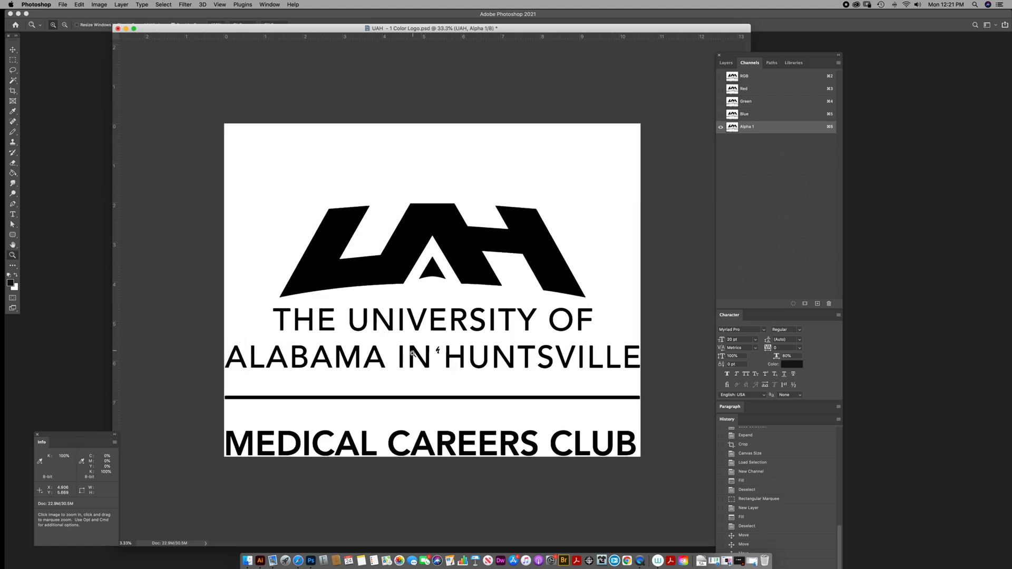
{"action": "left_click", "coordinate": [445, 365]}
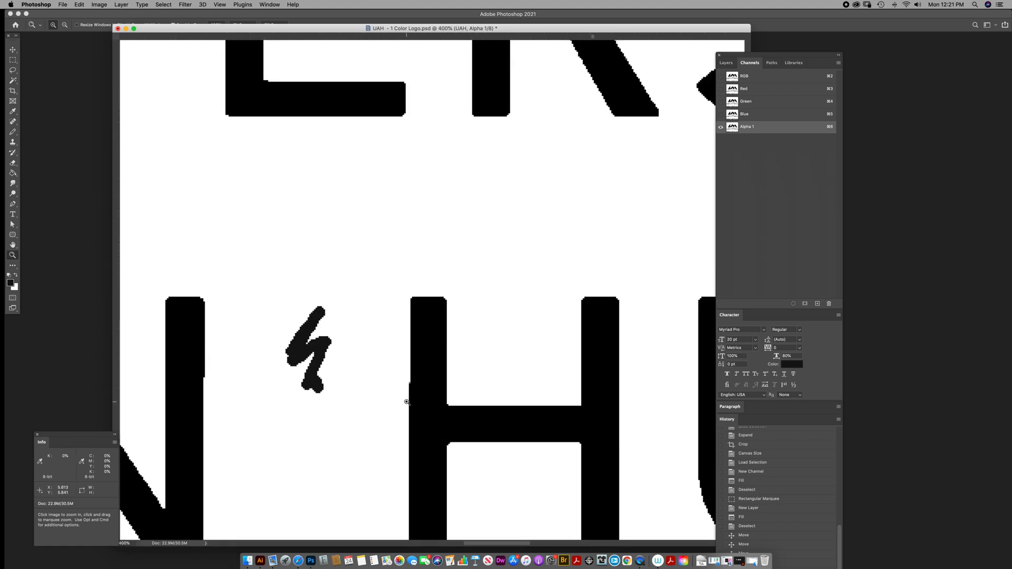
{"action": "left_click", "coordinate": [407, 402]}
{"action": "left_click_drag", "start_coordinate": [362, 388], "coordinate": [429, 341]}
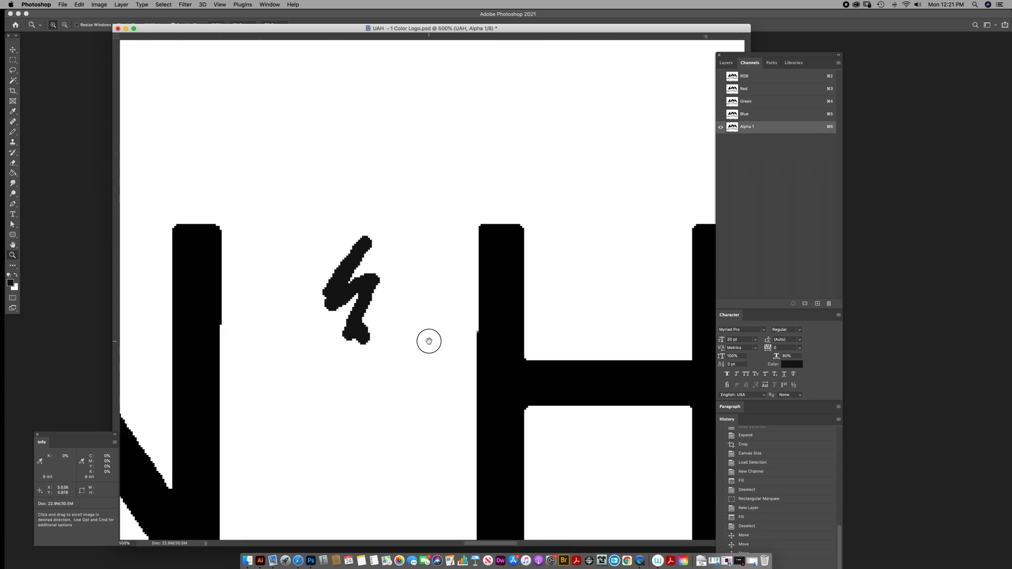
{"action": "left_click", "coordinate": [363, 312]}
{"action": "left_click", "coordinate": [364, 312]}
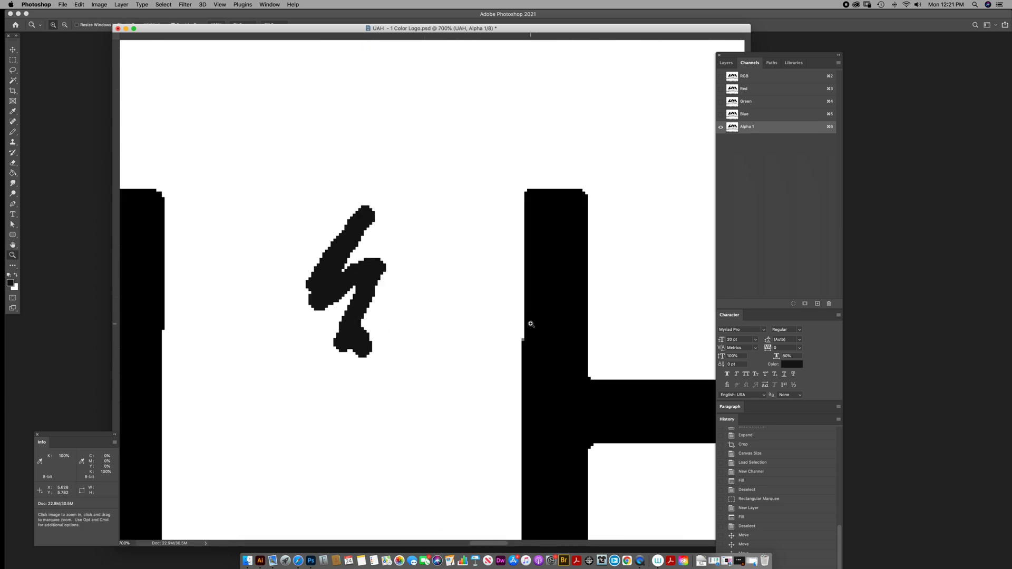
Draw comparison Pencil strokes beside the zigzag in the resampled image, and undo them
{"action": "key", "text": "b"}
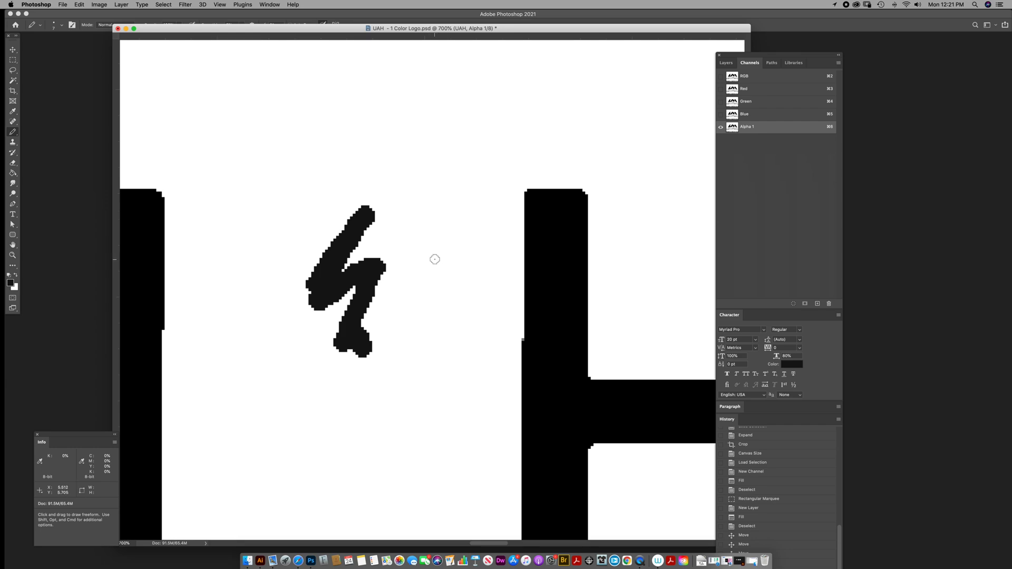
{"action": "left_click_drag", "start_coordinate": [435, 256], "coordinate": [402, 328]}
{"action": "key", "text": "super+z"}
{"action": "mouse_move", "coordinate": [440, 249]}
{"action": "left_mouse_down"}
{"action": "mouse_move", "coordinate": [400, 296]}
{"action": "mouse_move", "coordinate": [387, 334]}
{"action": "mouse_move", "coordinate": [460, 313]}
{"action": "mouse_move", "coordinate": [390, 390]}
{"action": "mouse_move", "coordinate": [416, 373]}
{"action": "left_mouse_up"}
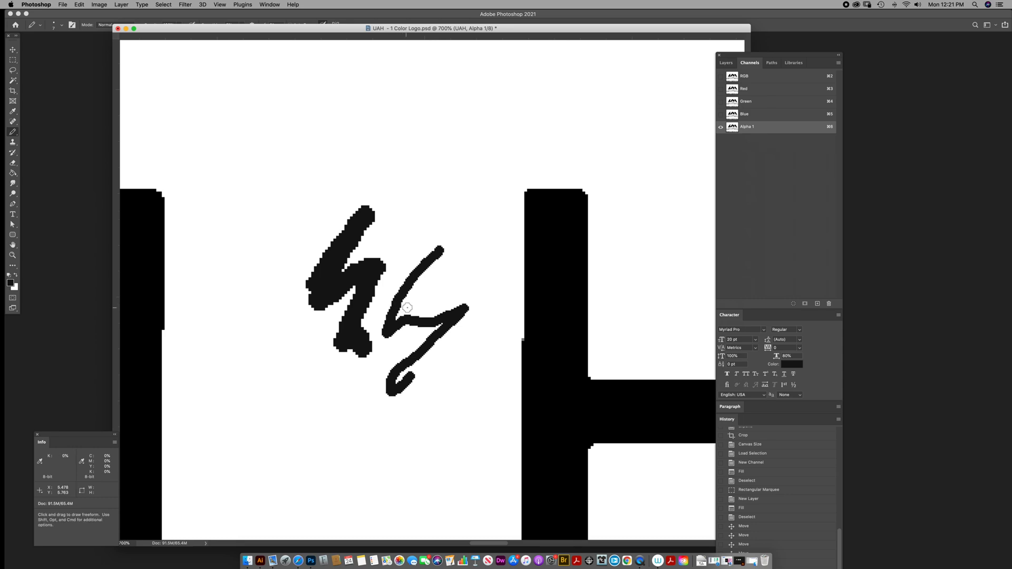
{"action": "key", "text": "super+z"}
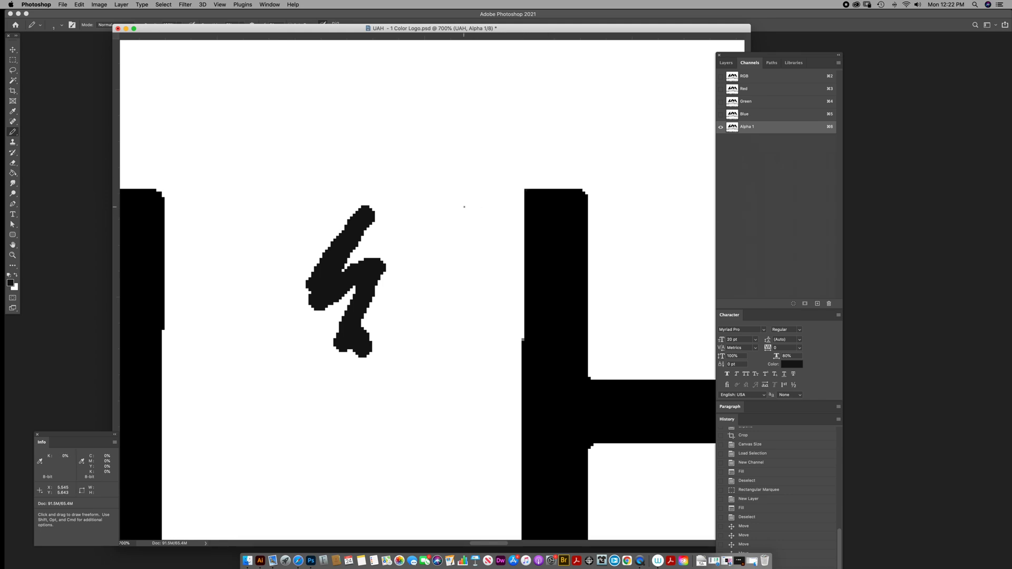
Square the outer top corner of the H's left stem with a 1-pixel Pencil, adding black and erasing the excess with white
{"action": "left_click", "coordinate": [588, 193]}
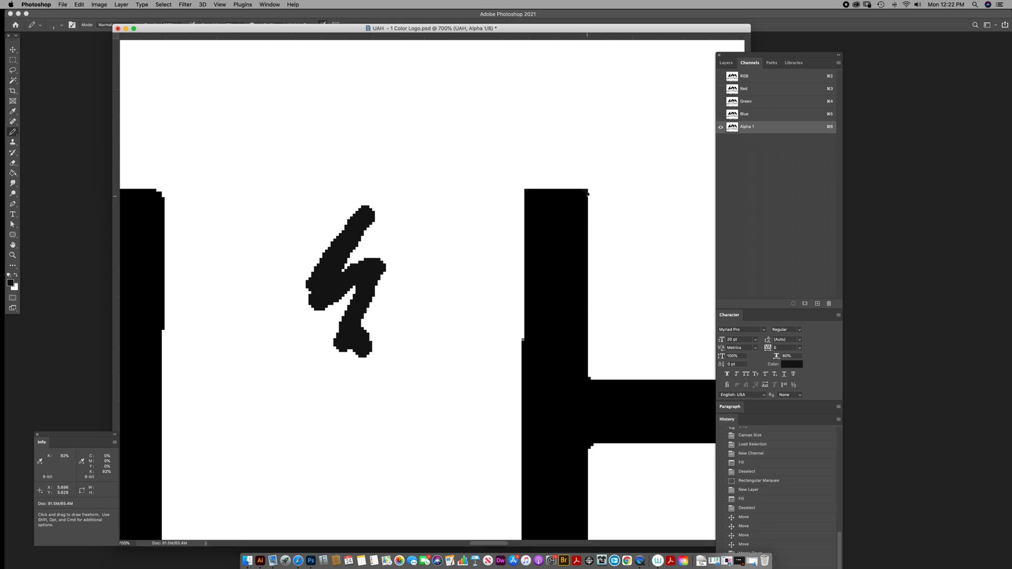
{"action": "key", "text": "x"}
{"action": "left_click", "coordinate": [588, 195]}
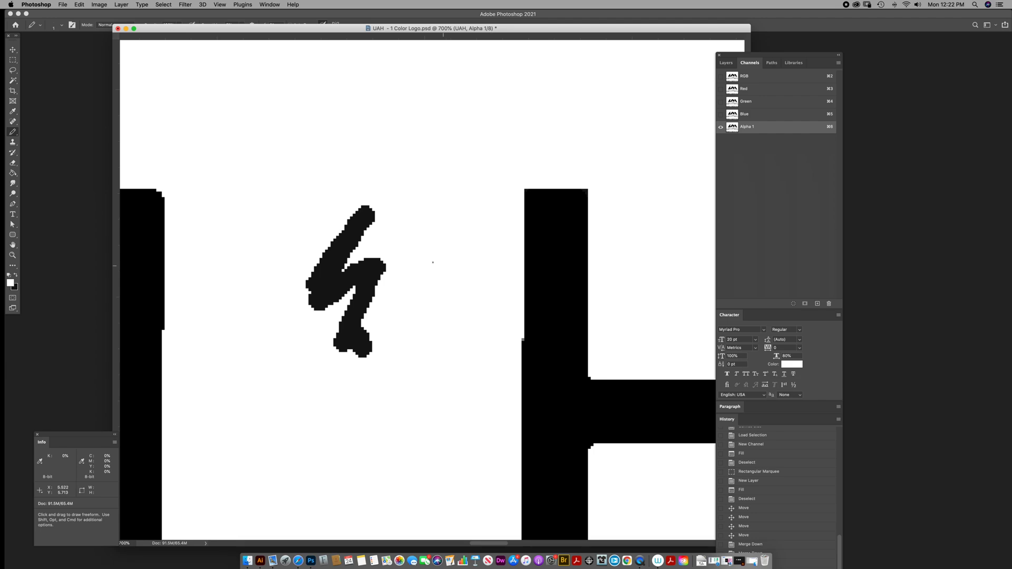
Draw a short diagonal 1-pixel Pencil stroke beside the zigzag, undo it, and draw a thin vertical line from two adjacent strokes
{"action": "left_click", "coordinate": [402, 289]}
{"action": "left_click", "coordinate": [396, 293]}
{"action": "key", "text": "x"}
{"action": "left_click_drag", "start_coordinate": [402, 280], "coordinate": [386, 304]}
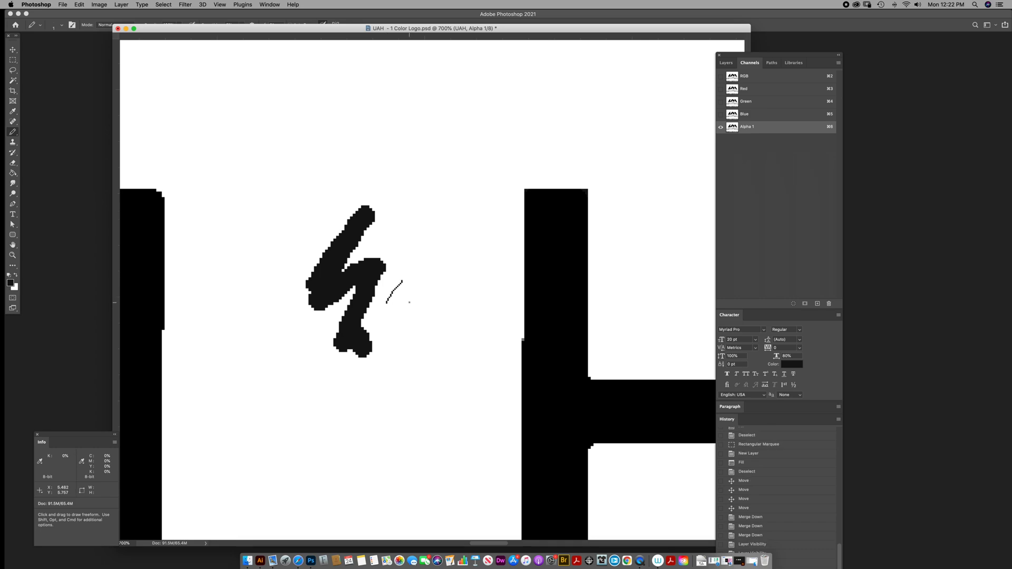
{"action": "key", "text": "cmd+z"}
{"action": "left_click_drag", "start_coordinate": [432, 246], "coordinate": [432, 340]}
{"action": "left_click_drag", "start_coordinate": [434, 248], "coordinate": [433, 342]}
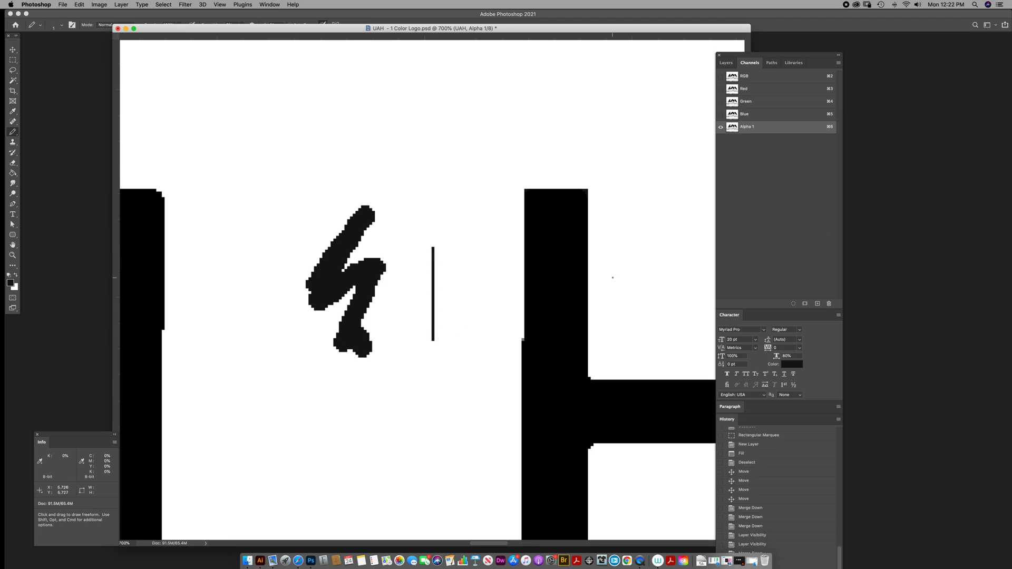
Undo the Pencil edits, the resolution change and the earlier Levels adjustment on the Alpha 1 channel
{"action": "key", "text": "super+z"}
{"action": "key", "text": "super+z"}
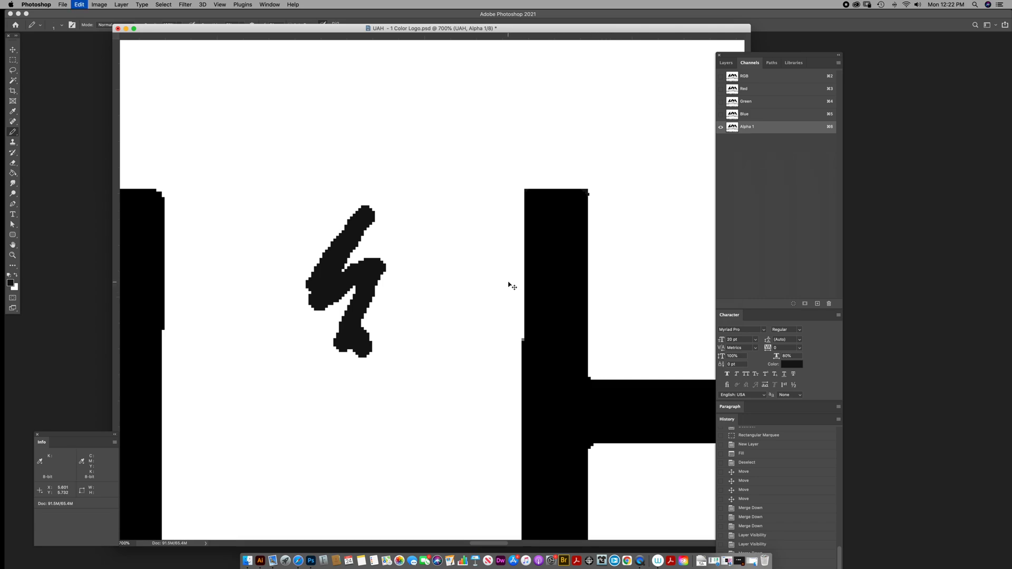
{"action": "key", "text": "super+z"}
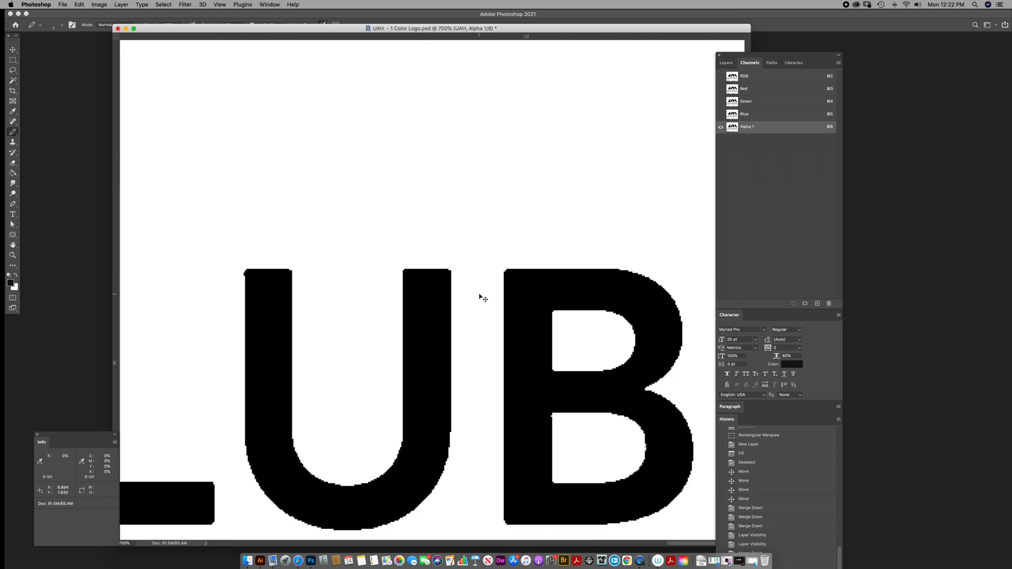
{"action": "key", "text": "super+z"}
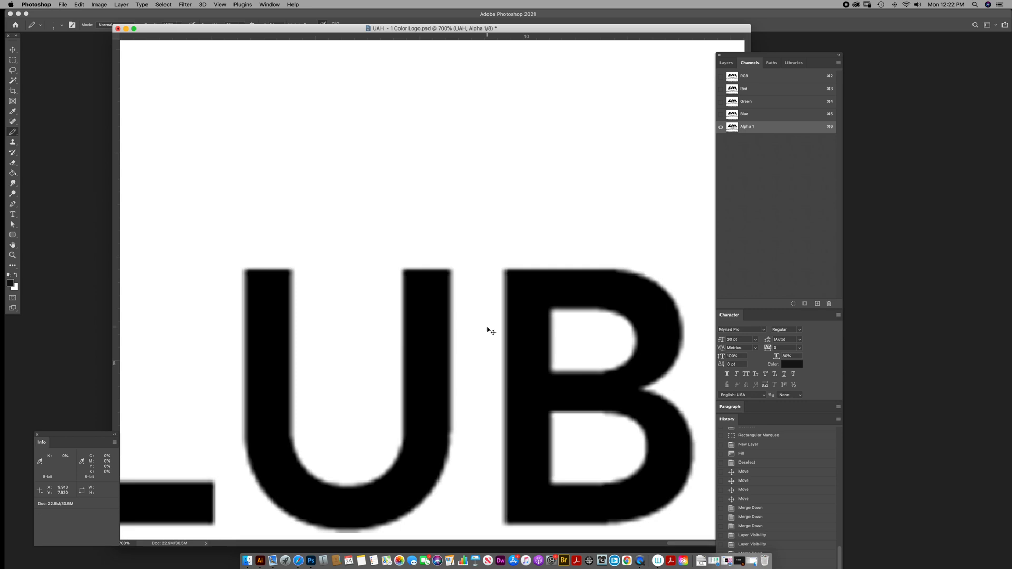
Apply Levels to the Alpha 1 channel with the black input at 132 and the white input at 138
{"action": "key", "text": "super+l"}
{"action": "left_click_drag", "start_coordinate": [667, 351], "coordinate": [701, 351]}
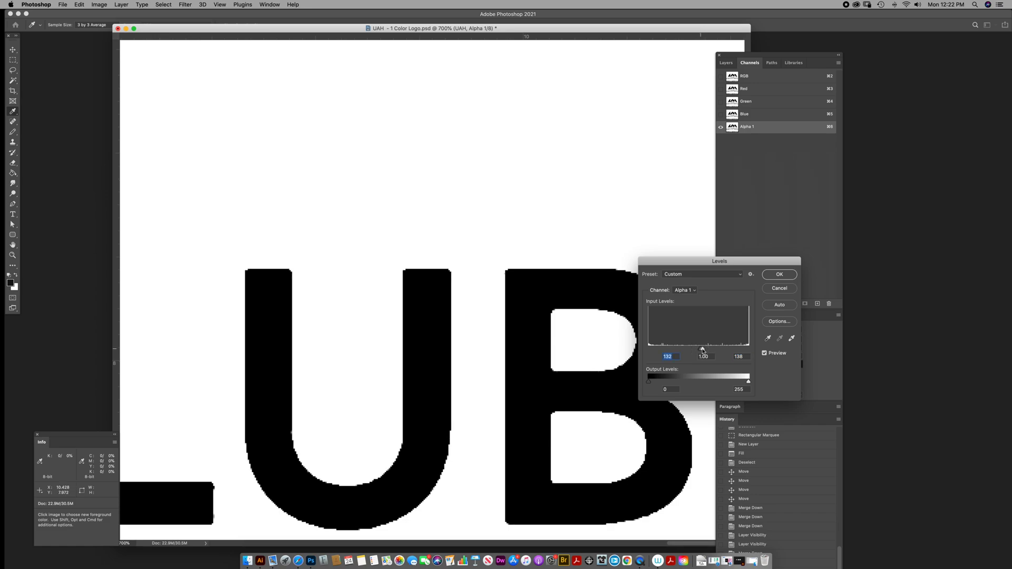
{"action": "left_click", "coordinate": [779, 274]}
{"action": "key", "text": "ctrl+Up"}
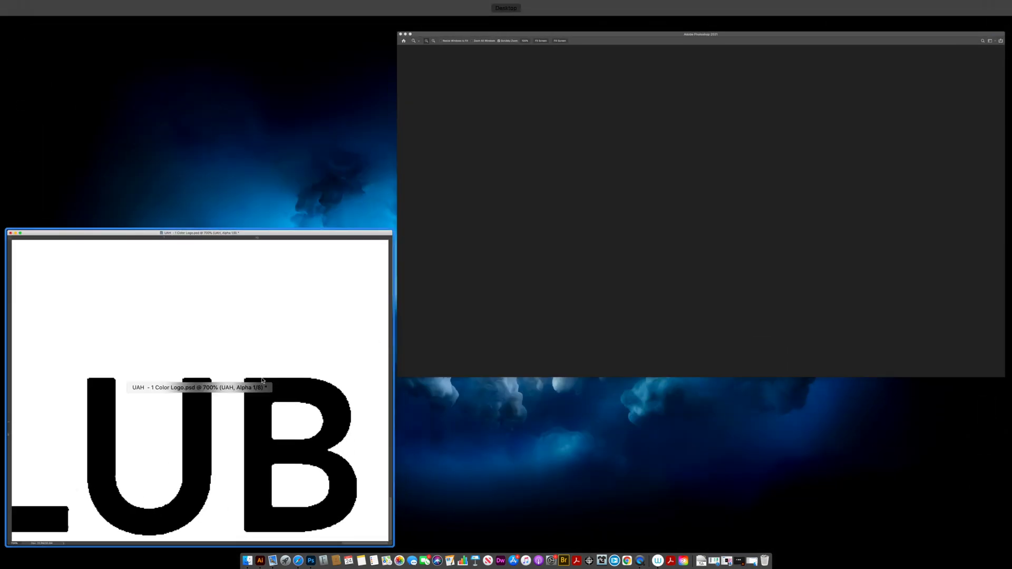
{"action": "left_click", "coordinate": [257, 366]}
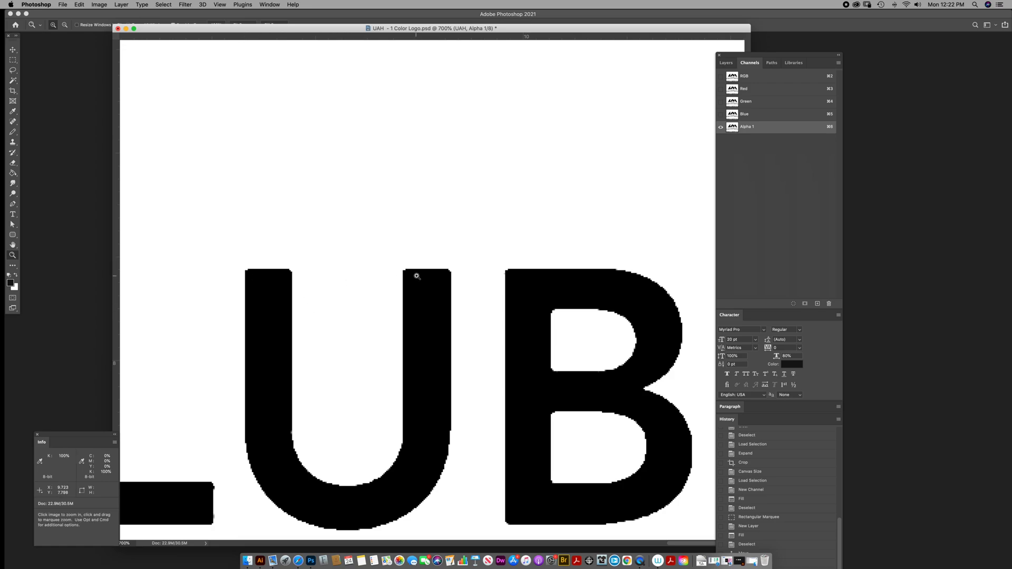
Examine the edges of the U and B in CLUB, especially the corner of the B's lower counter
{"action": "key", "text": "space"}
{"action": "left_click_drag", "start_coordinate": [510, 291], "coordinate": [510, 291]}
{"action": "key", "text": "v"}
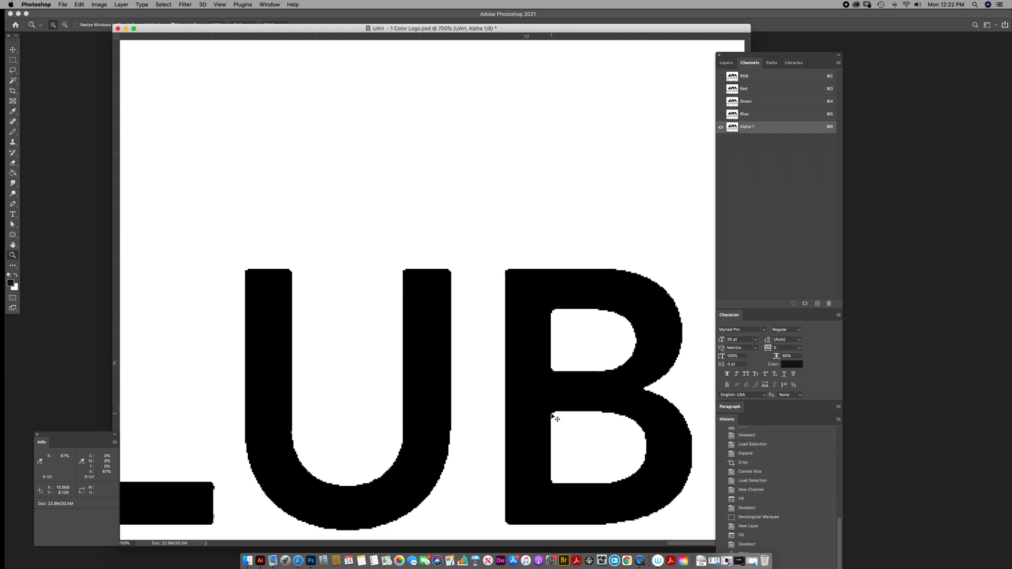
{"action": "key", "text": "z"}
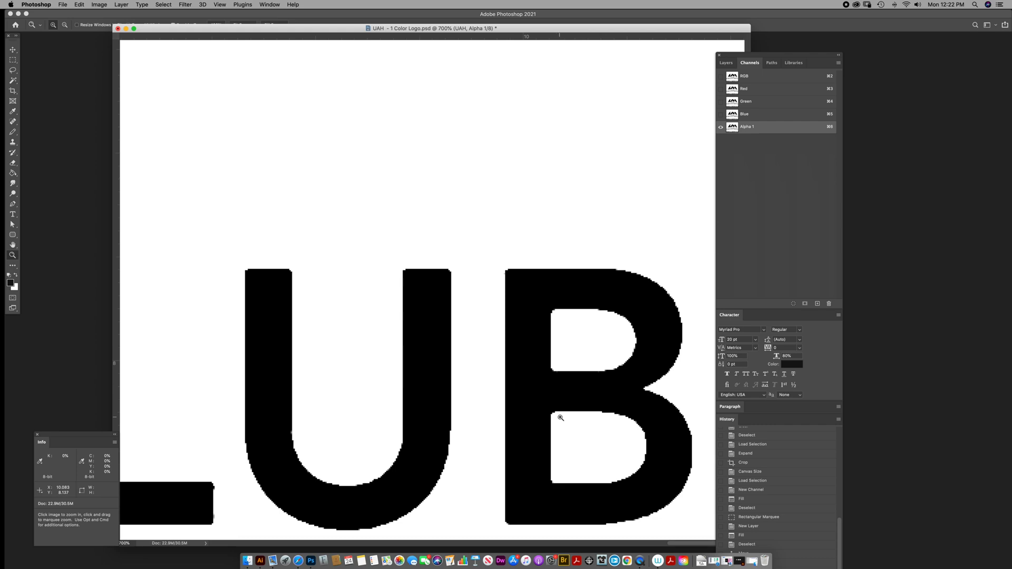
{"action": "key", "text": "v"}
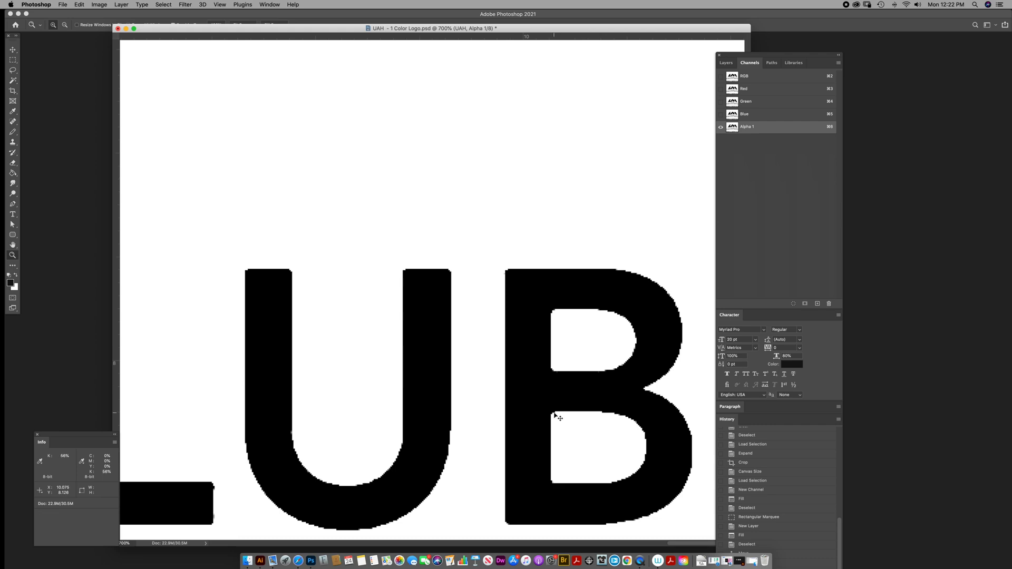
{"action": "key", "text": "z"}
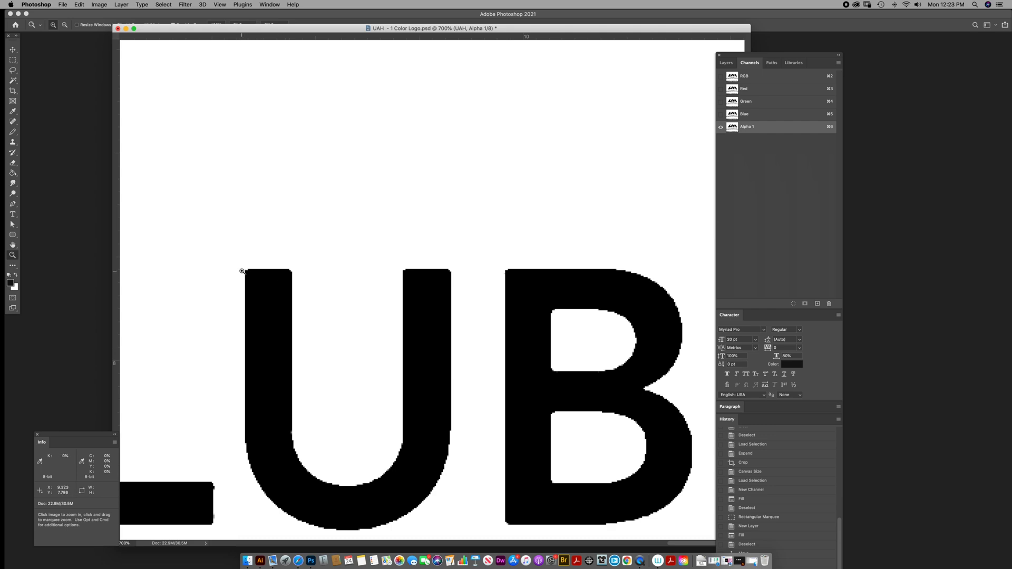
Fill the gap on the U's inner left edge and square off the top corners of both stems with black Pencil pixels
{"action": "key", "text": "b"}
{"action": "scroll", "coordinate": [332, 366], "scroll_direction": "left", "scroll_amount": 3}
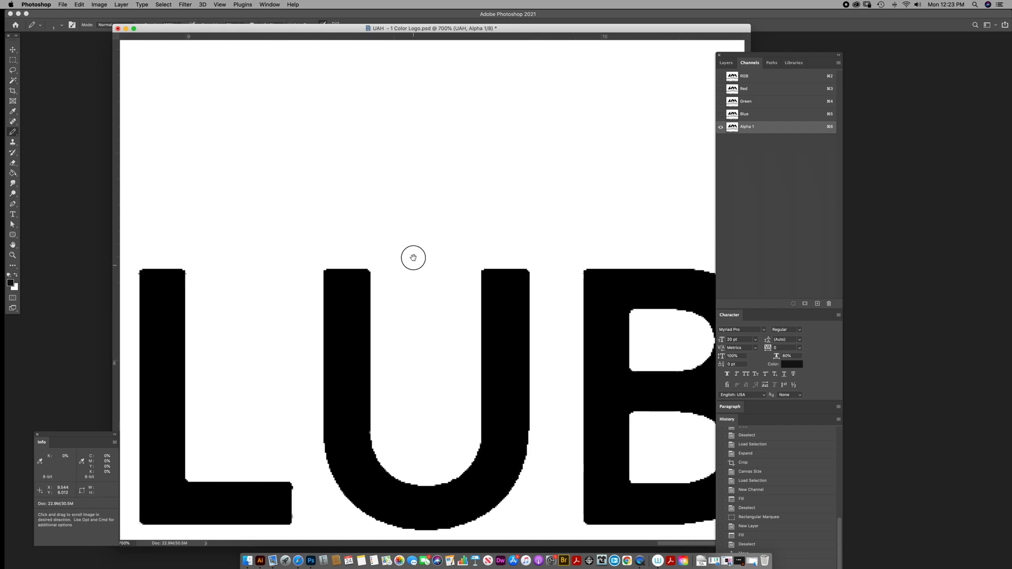
{"action": "left_click", "coordinate": [370, 432]}
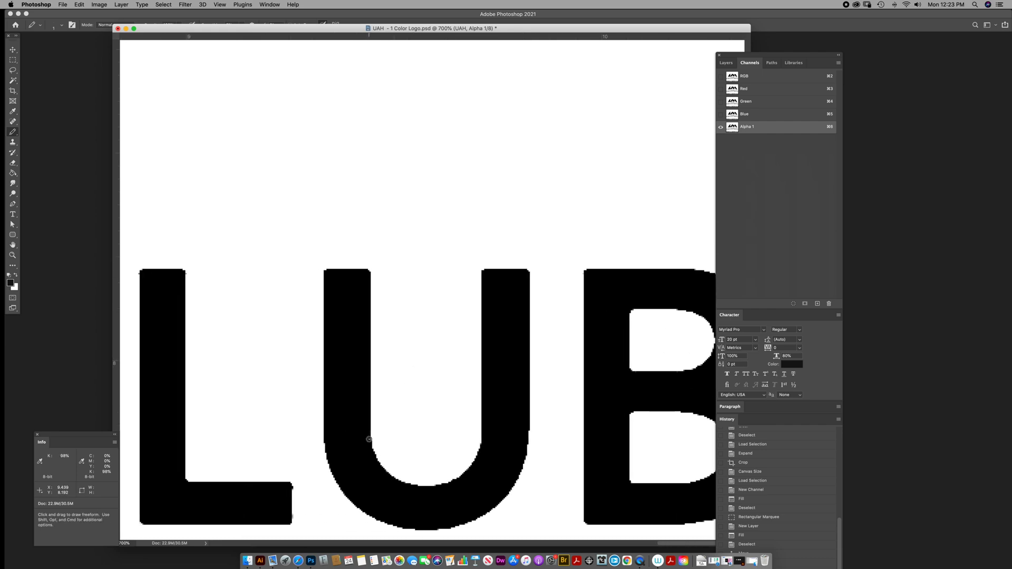
{"action": "left_click", "coordinate": [326, 272]}
{"action": "key", "text": "x"}
{"action": "key", "text": "x"}
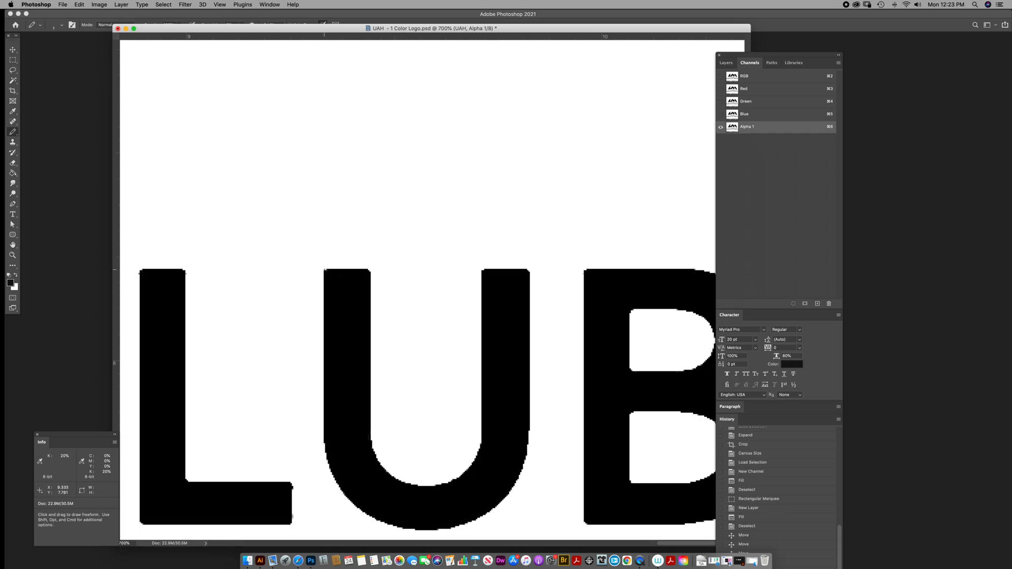
{"action": "left_click", "coordinate": [328, 270]}
{"action": "left_click", "coordinate": [369, 271]}
{"action": "left_click", "coordinate": [482, 271]}
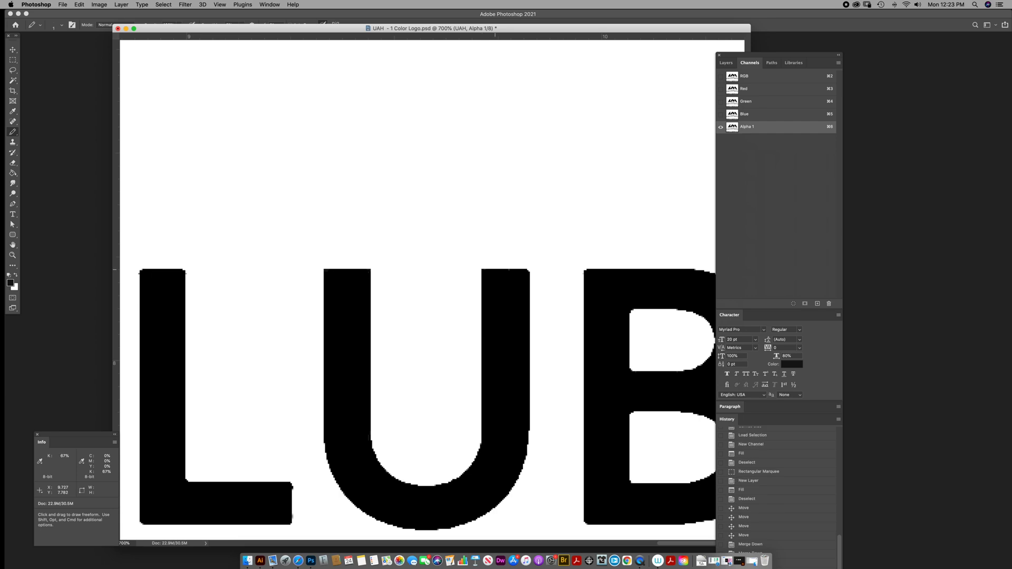
{"action": "left_click", "coordinate": [528, 270]}
Clean up the top corners of the L in CLUB with black and white Pencil pixels
{"action": "scroll", "coordinate": [444, 248], "scroll_direction": "left", "scroll_amount": 5}
{"action": "key", "text": "x"}
{"action": "left_click", "coordinate": [440, 275]}
{"action": "key", "text": "x"}
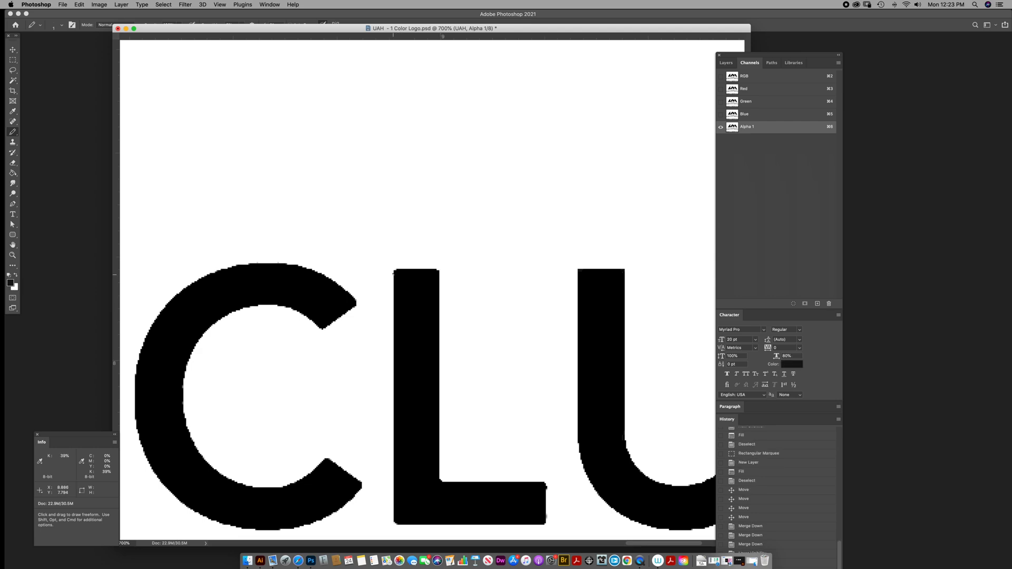
{"action": "left_click", "coordinate": [393, 272]}
{"action": "key", "text": "x"}
{"action": "key", "text": "x"}
{"action": "left_click", "coordinate": [395, 270]}
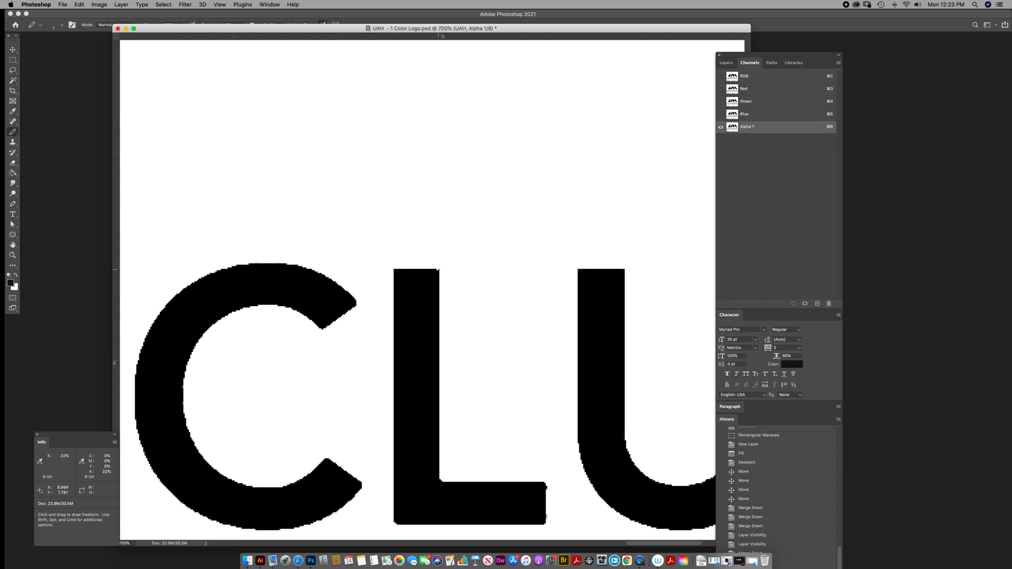
{"action": "left_click", "coordinate": [438, 270]}
{"action": "left_click", "coordinate": [438, 270]}
{"action": "key", "text": "x"}
{"action": "key", "text": "x"}
{"action": "key", "text": "x"}
{"action": "key", "text": "x"}
{"action": "key", "text": "x"}
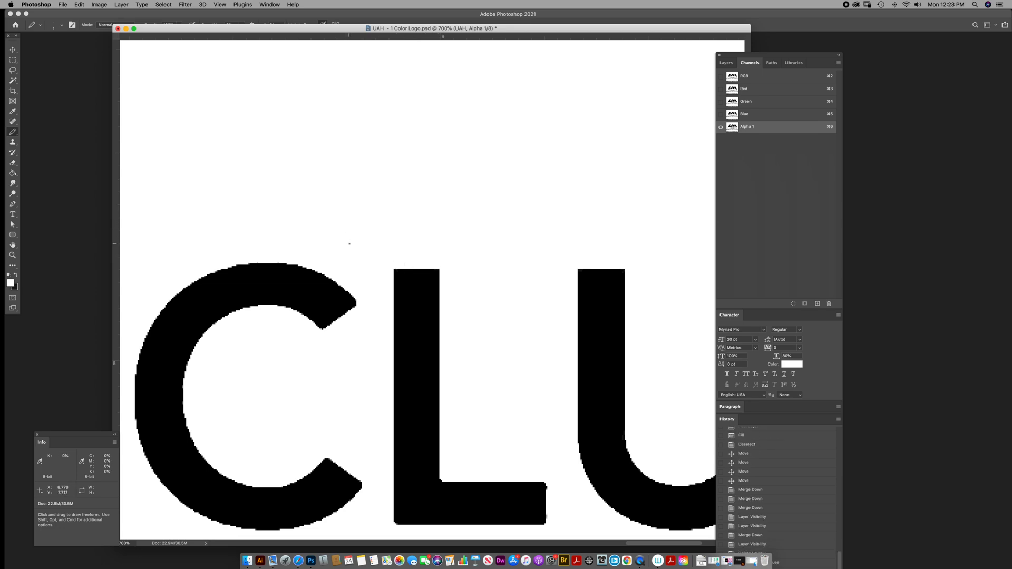
Apply Levels to the Alpha 1 channel with the white input at 2, checking the grey pixels along the C's top edge
{"action": "key", "text": "z"}
{"action": "mouse_move", "coordinate": [264, 264]}
{"action": "left_mouse_down"}
{"action": "mouse_move", "coordinate": [334, 278]}
{"action": "mouse_move", "coordinate": [402, 328]}
{"action": "left_mouse_up"}
{"action": "key", "text": "super+l"}
{"action": "left_click_drag", "start_coordinate": [725, 264], "coordinate": [399, 124]}
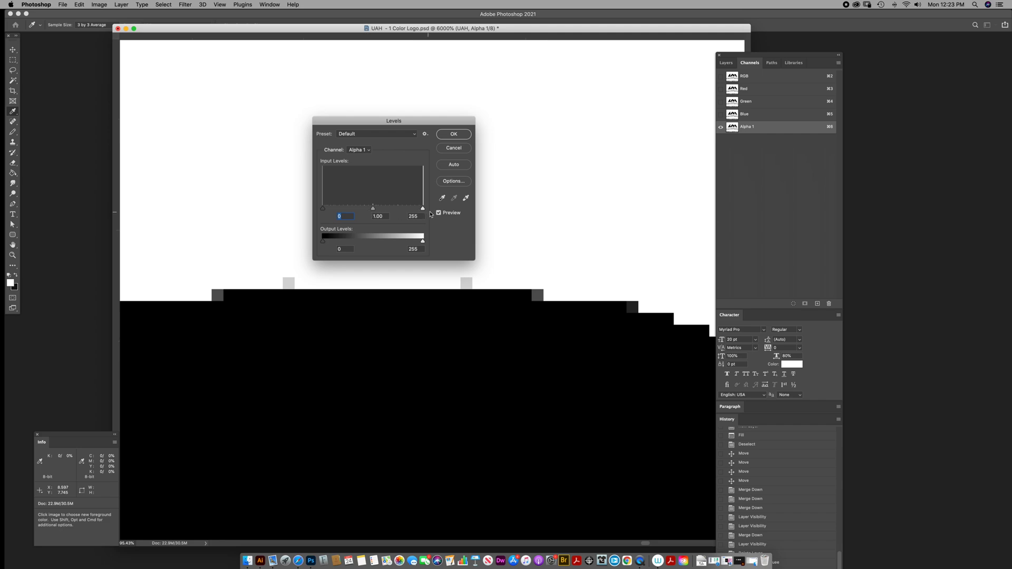
{"action": "left_click_drag", "start_coordinate": [423, 209], "coordinate": [325, 210]}
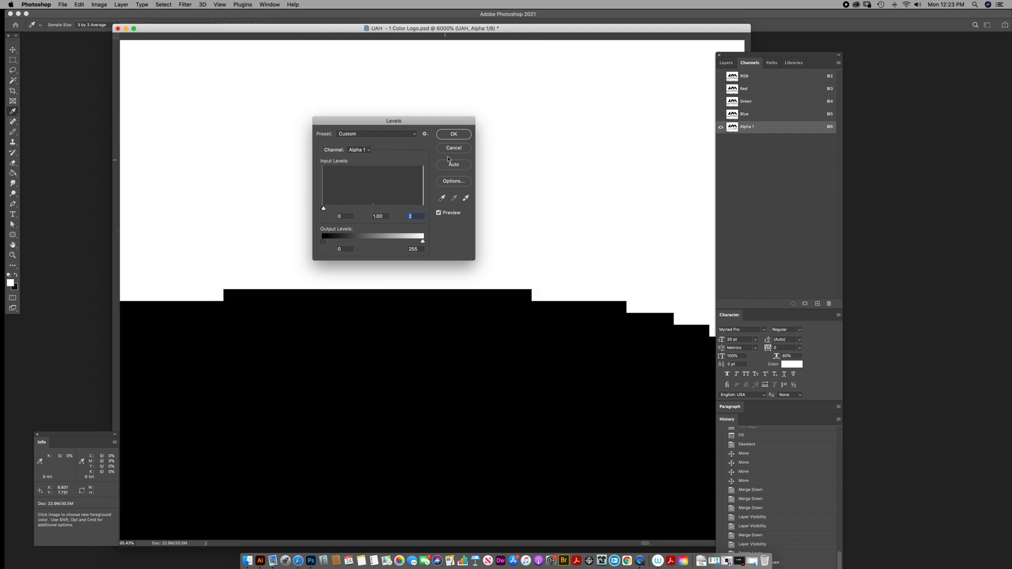
{"action": "left_click", "coordinate": [453, 135]}
Reapply Levels to the Alpha 1 channel with the white input pulled down to the black end and recheck its histogram
{"action": "key", "text": "super+l"}
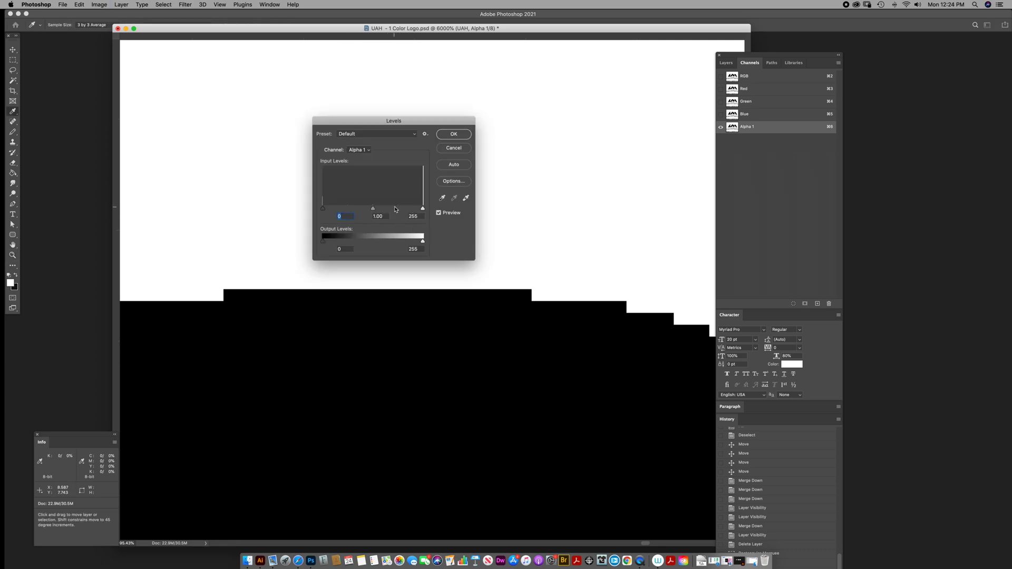
{"action": "left_click_drag", "start_coordinate": [423, 208], "coordinate": [320, 211]}
{"action": "left_click", "coordinate": [455, 136]}
{"action": "key", "text": "super+l"}
{"action": "left_click", "coordinate": [454, 134]}
{"action": "key", "text": "z"}
{"action": "key", "text": "i"}
{"action": "key", "text": "super+l"}
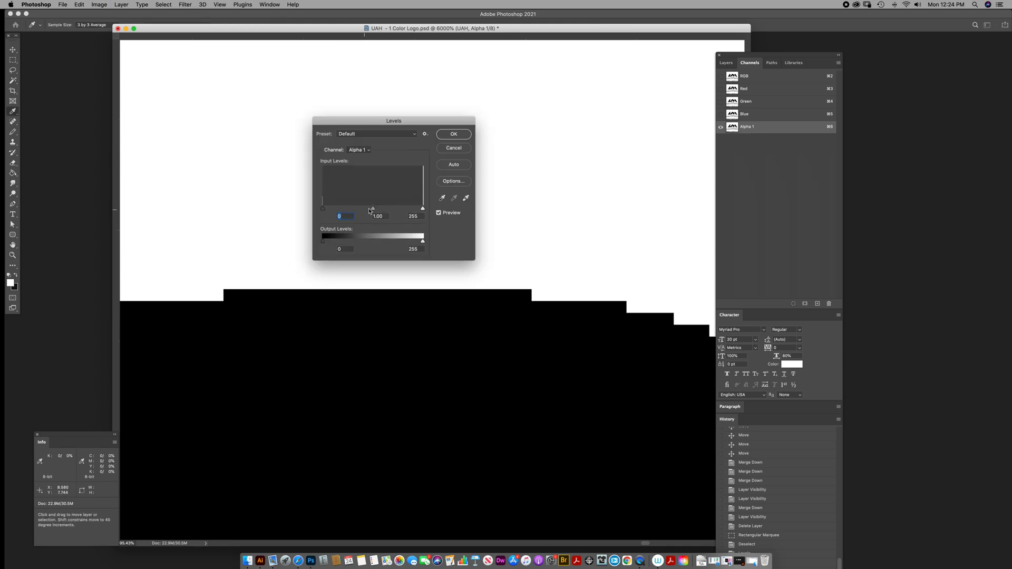
{"action": "left_click", "coordinate": [454, 148]}
{"action": "key", "text": "z"}
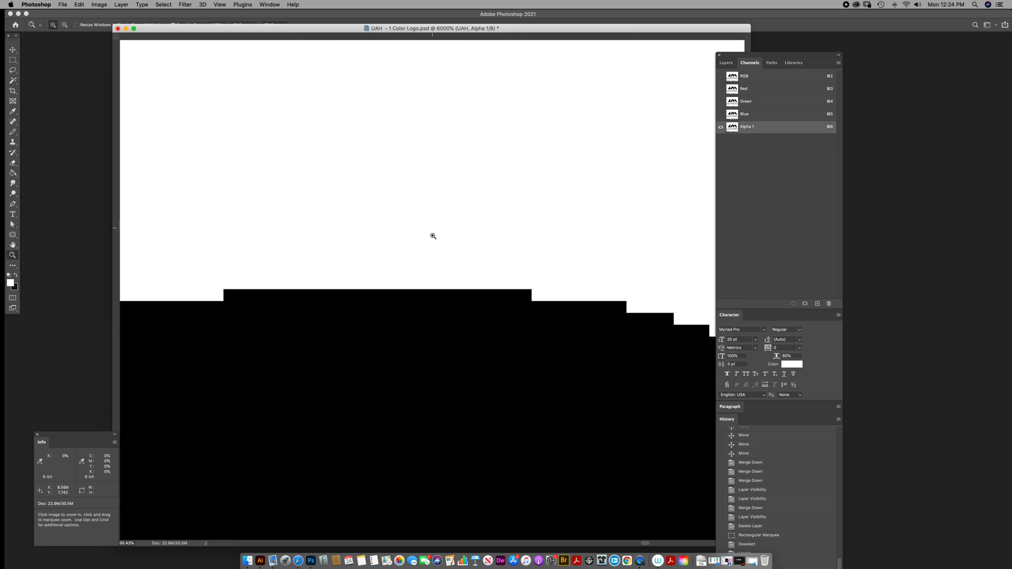
Fill the stray white pixels on the inner edge of the U's left stem with black using the Pencil
{"action": "left_click", "coordinate": [543, 340], "text": "alt"}
{"action": "left_click", "coordinate": [543, 341], "text": "alt"}
{"action": "left_click", "coordinate": [543, 341], "text": "alt"}
{"action": "left_click_drag", "start_coordinate": [544, 342], "coordinate": [393, 274]}
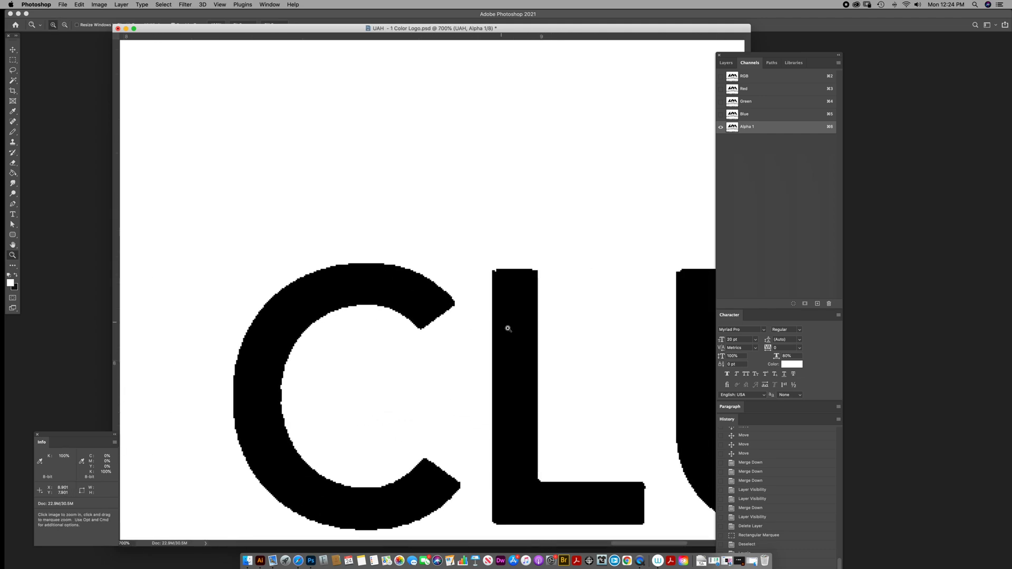
{"action": "left_click", "coordinate": [538, 357], "text": "alt"}
{"action": "left_click", "coordinate": [537, 358], "text": "alt"}
{"action": "left_click_drag", "start_coordinate": [543, 373], "coordinate": [375, 271]}
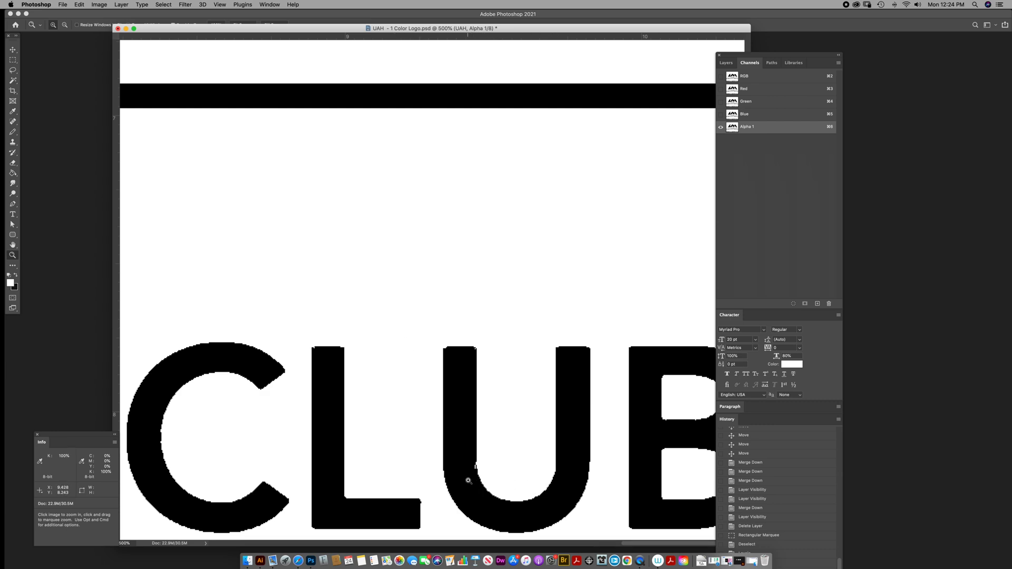
{"action": "left_click_drag", "start_coordinate": [477, 469], "coordinate": [569, 445]}
{"action": "left_click_drag", "start_coordinate": [477, 447], "coordinate": [447, 325]}
{"action": "key", "text": "b"}
{"action": "scroll", "coordinate": [440, 343], "scroll_direction": "left", "scroll_amount": 4}
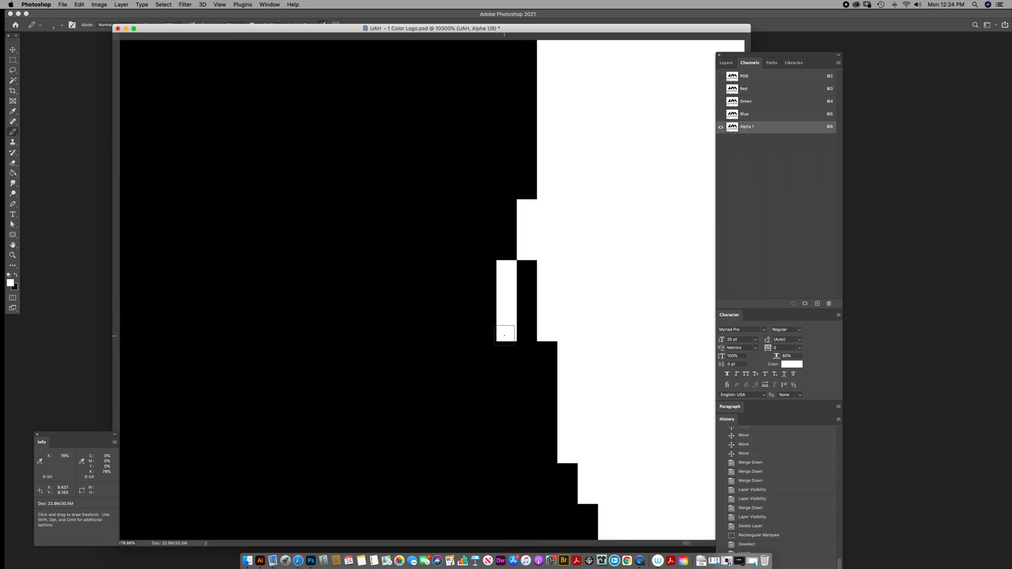
{"action": "key", "text": "x"}
{"action": "mouse_move", "coordinate": [506, 270]}
{"action": "left_mouse_down"}
{"action": "mouse_move", "coordinate": [505, 335]}
{"action": "mouse_move", "coordinate": [531, 277]}
{"action": "mouse_move", "coordinate": [512, 276]}
{"action": "mouse_move", "coordinate": [510, 320]}
{"action": "mouse_move", "coordinate": [493, 261]}
{"action": "mouse_move", "coordinate": [504, 335]}
{"action": "mouse_move", "coordinate": [522, 201]}
{"action": "left_mouse_up"}
{"action": "key", "text": "d"}
{"action": "key", "text": "x"}
Square off the two top corners of the U's left stem with black Pencil pixels
{"action": "key", "text": "z"}
{"action": "left_click", "coordinate": [477, 337], "text": "alt"}
{"action": "left_click", "coordinate": [479, 337], "text": "alt"}
{"action": "left_click", "coordinate": [479, 337], "text": "alt"}
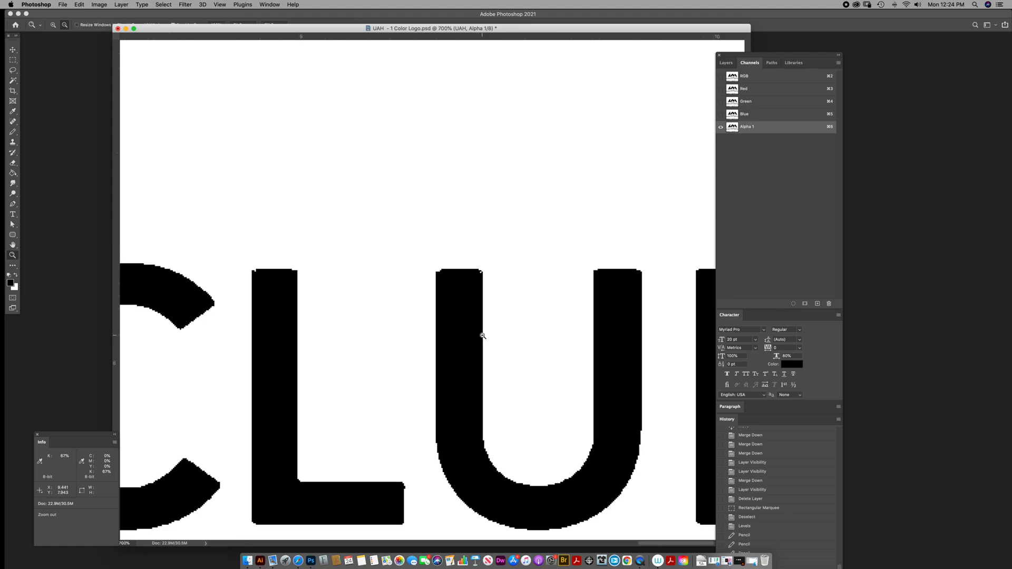
{"action": "left_click", "coordinate": [481, 271]}
{"action": "key", "text": "b"}
{"action": "left_click", "coordinate": [479, 272]}
{"action": "left_click", "coordinate": [477, 270]}
{"action": "left_click", "coordinate": [479, 270]}
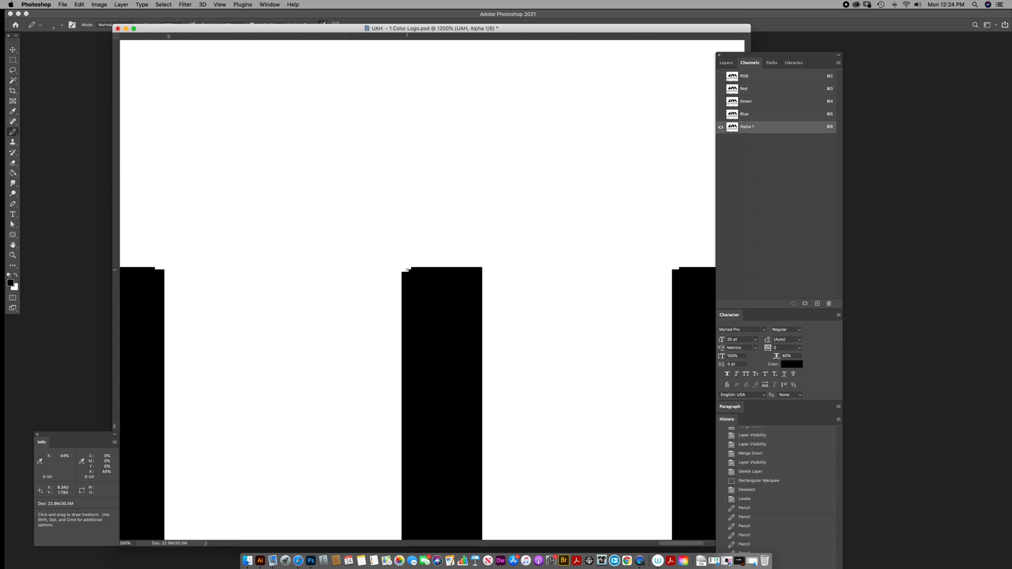
{"action": "left_click", "coordinate": [401, 268]}
{"action": "key", "text": "x"}
Examine the edges of the U, the surrounding lettering and the complete logo in the Alpha 1 channel
{"action": "key", "text": "z"}
{"action": "left_click_drag", "start_coordinate": [463, 289], "coordinate": [380, 208]}
{"action": "left_click_drag", "start_coordinate": [622, 373], "coordinate": [452, 328]}
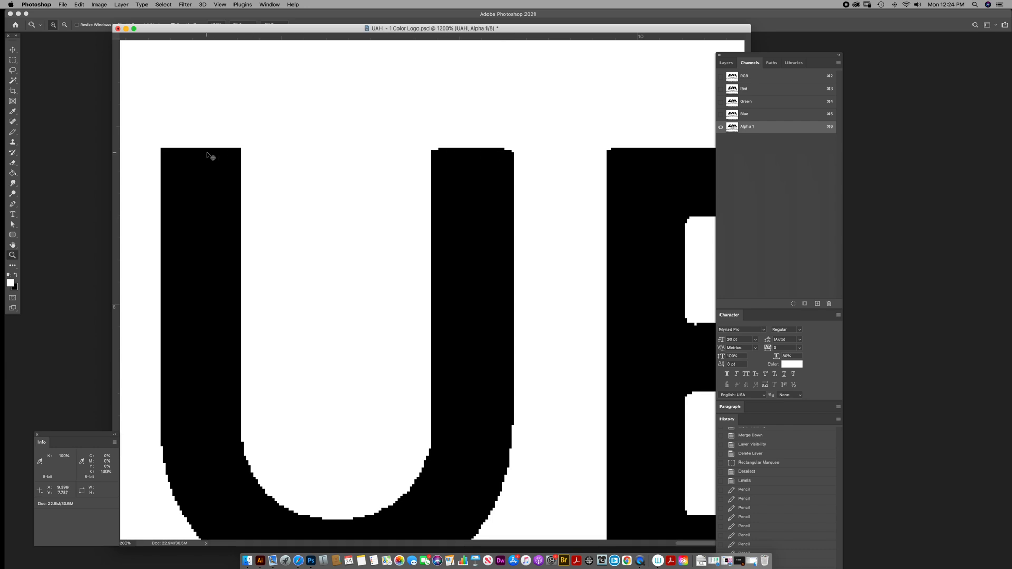
{"action": "left_click", "coordinate": [524, 208], "text": "alt"}
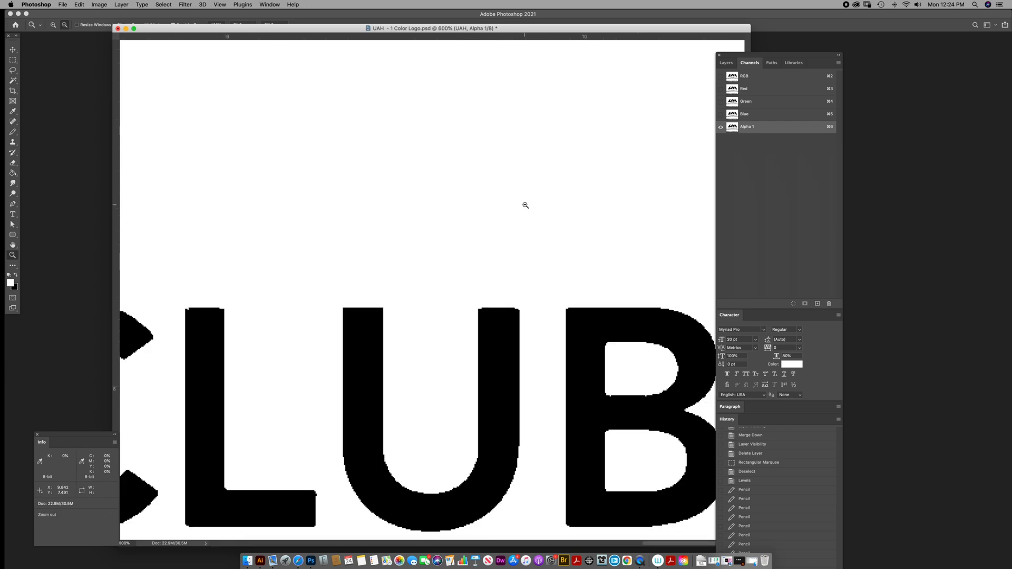
{"action": "left_click", "coordinate": [525, 219], "text": "alt"}
{"action": "left_click", "coordinate": [525, 219], "text": "alt"}
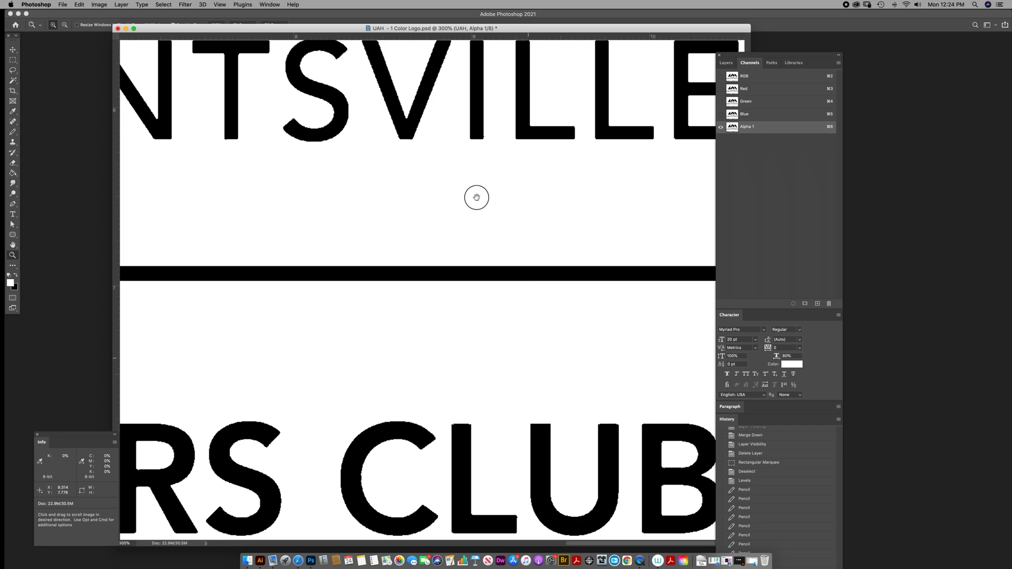
{"action": "left_click", "coordinate": [480, 326], "text": "alt"}
{"action": "left_click", "coordinate": [479, 327], "text": "alt"}
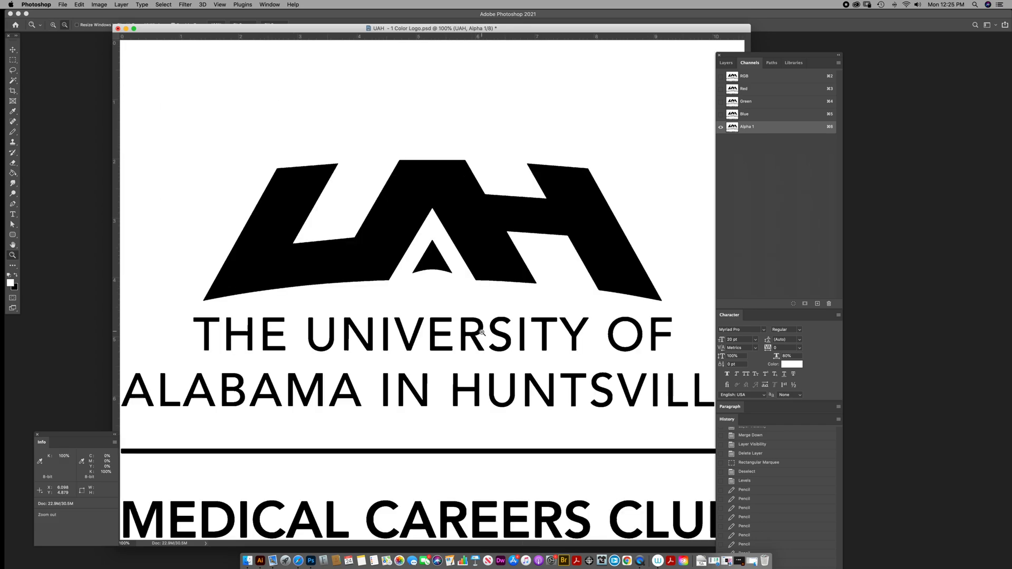
{"action": "left_click", "coordinate": [480, 342], "text": "alt"}
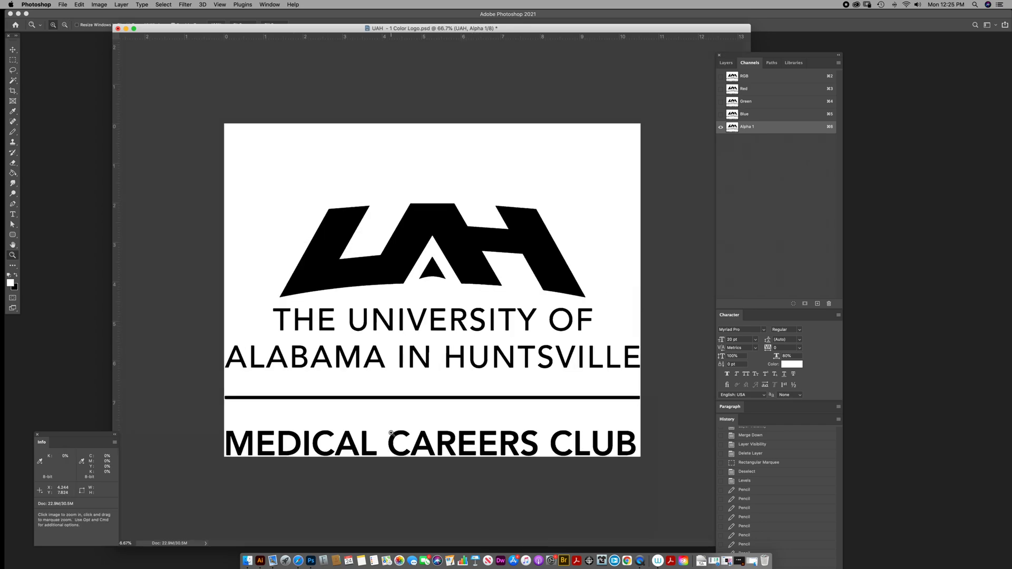